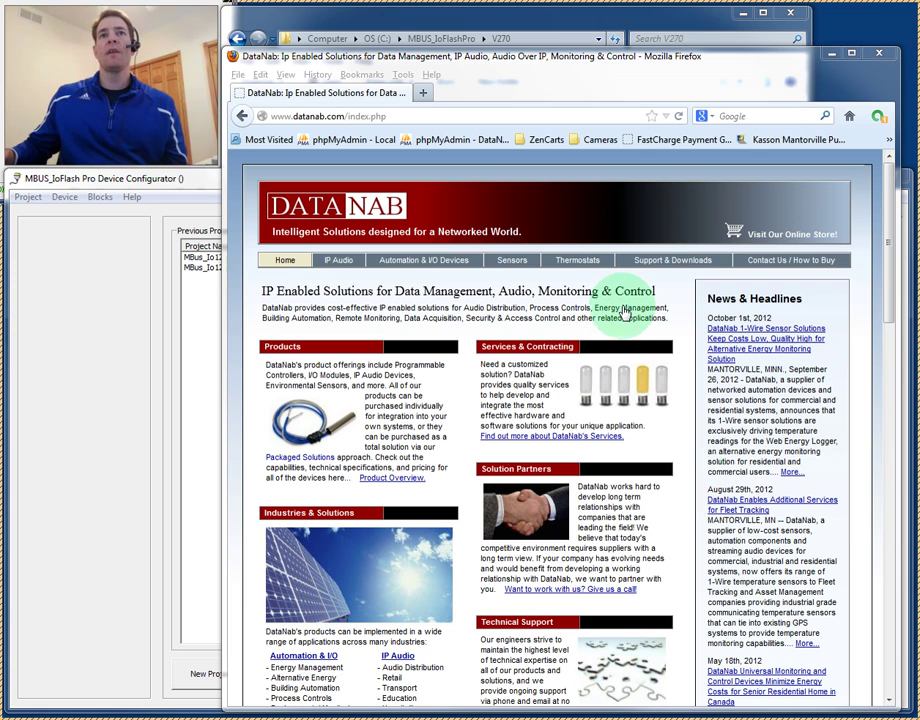
- Browse the DataNab support downloads to the MBus_IO/MBus_IoFlash directory and view the IoFlash Pro setup files
left_click(527, 77)
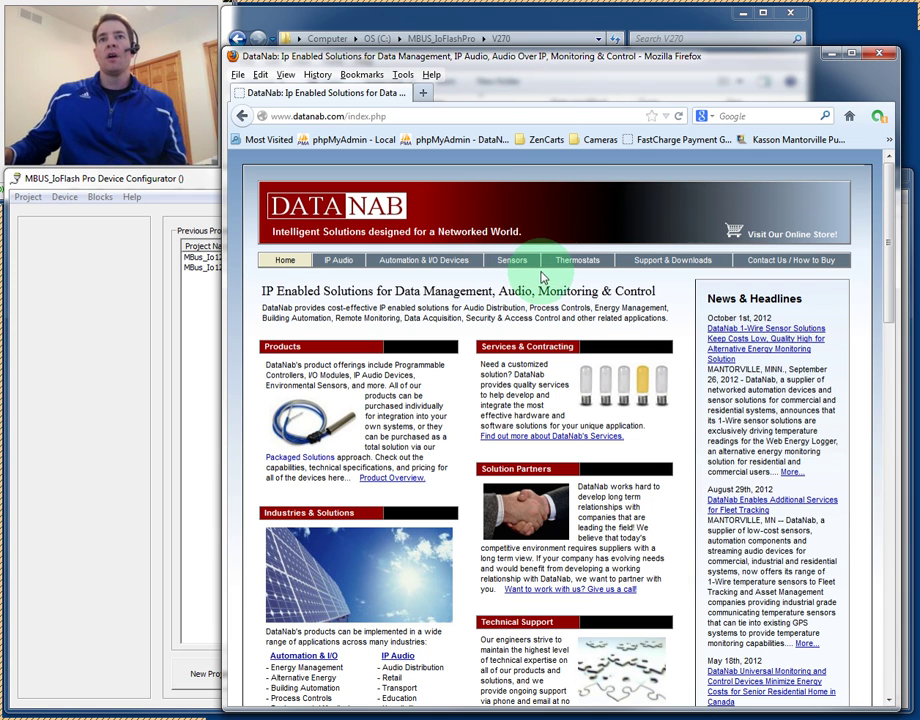
left_click(669, 264)
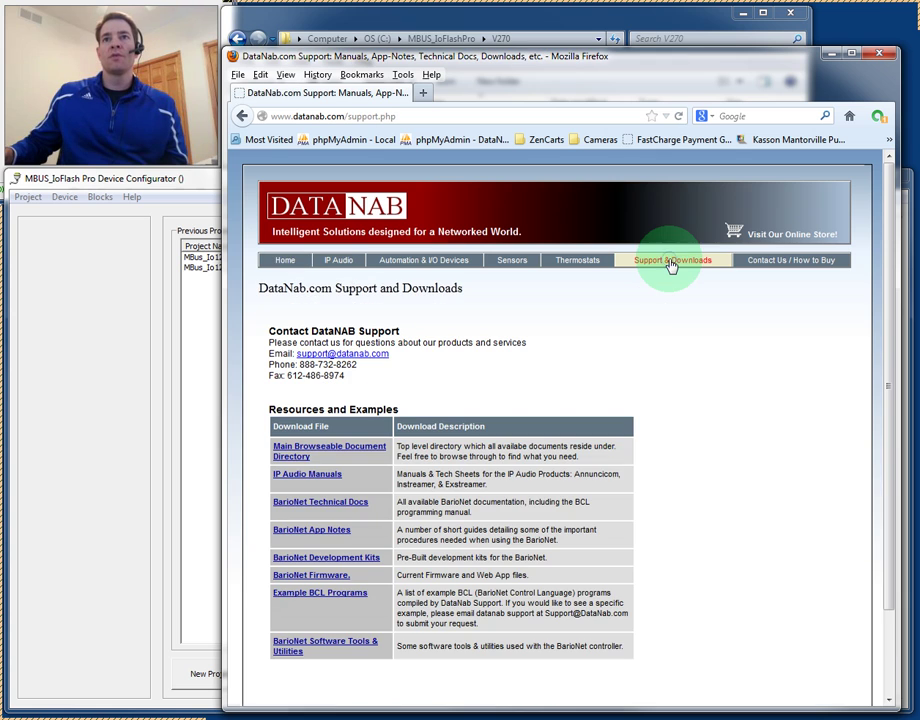
left_click(293, 455)
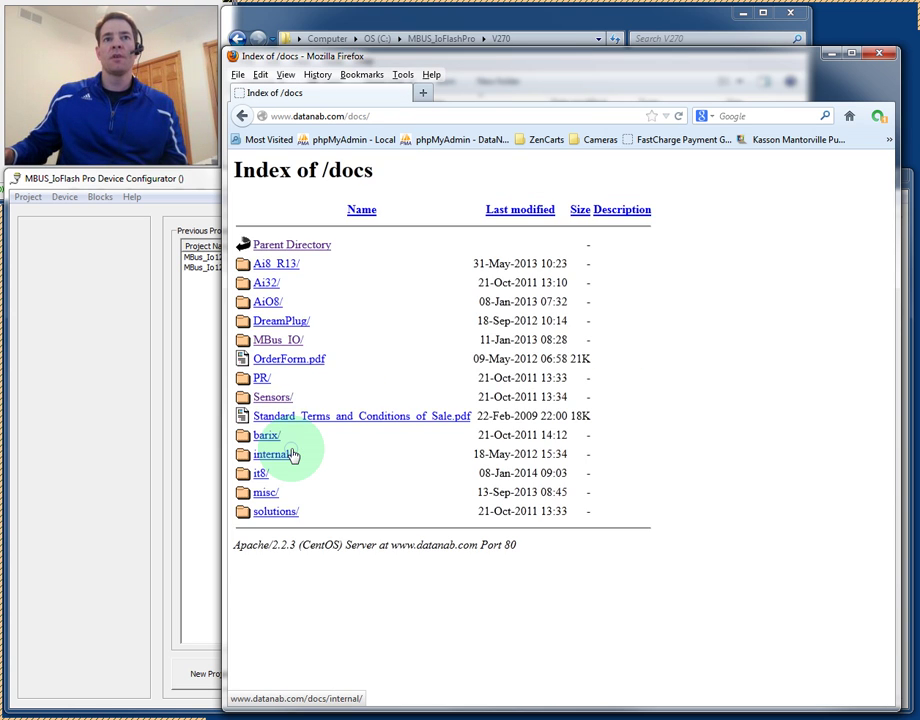
left_click(280, 340)
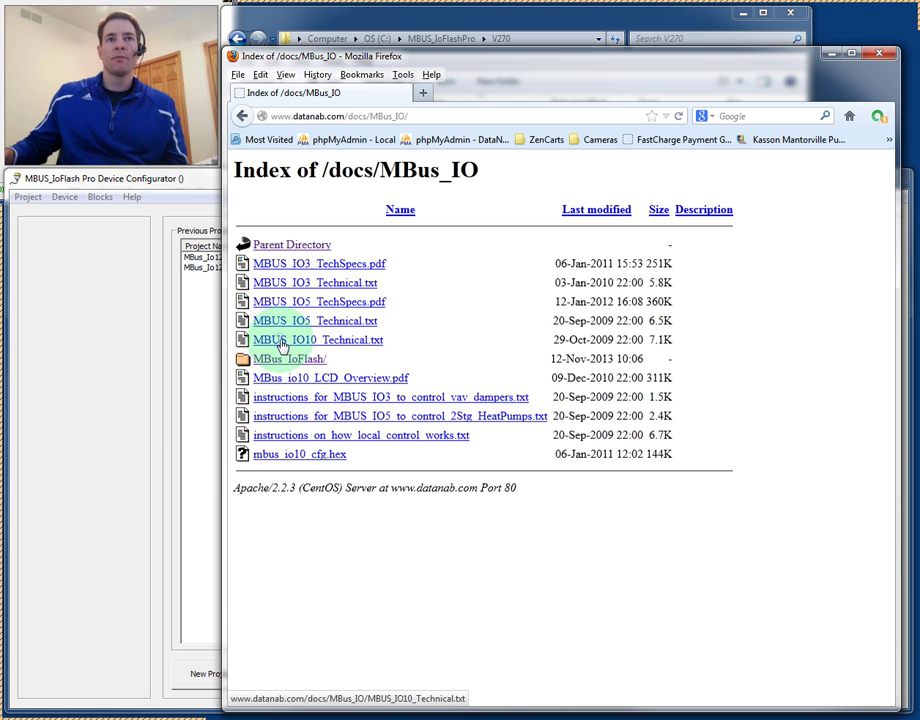
left_click(294, 362)
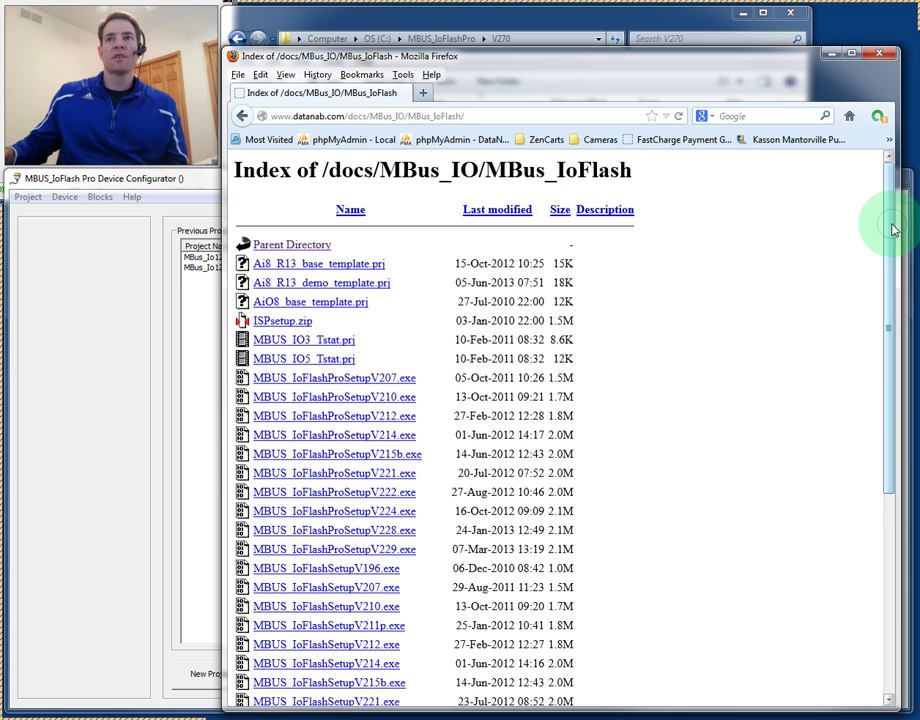
left_click_drag(893, 232, 880, 326)
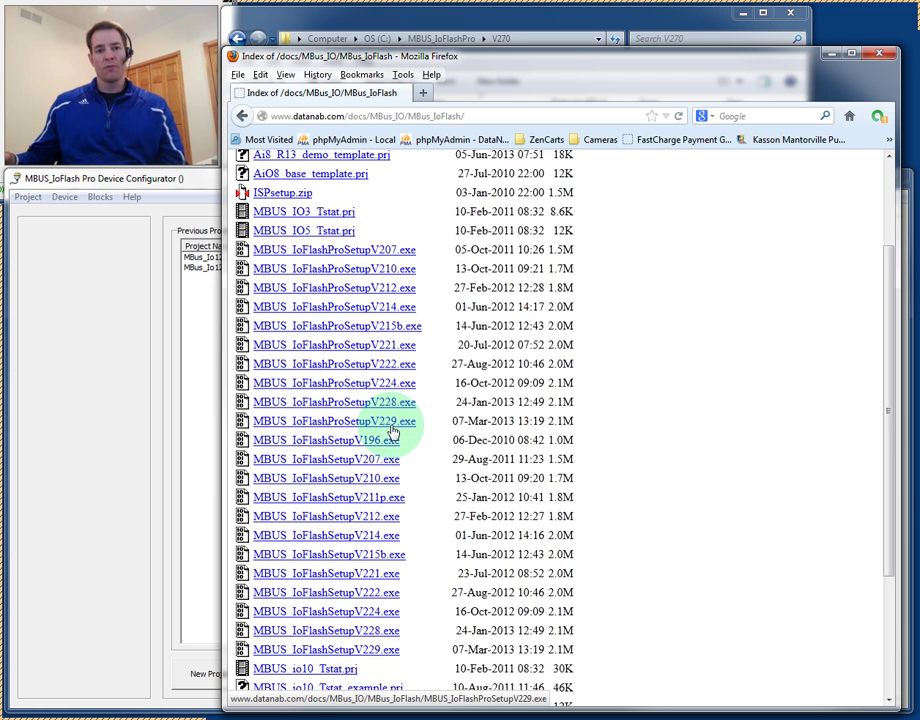
- Switch to Windows Explorer and locate MBUS_IoFlashCCPRO.exe in the MBUS_IoFlashPro V270 folder
left_click(443, 22)
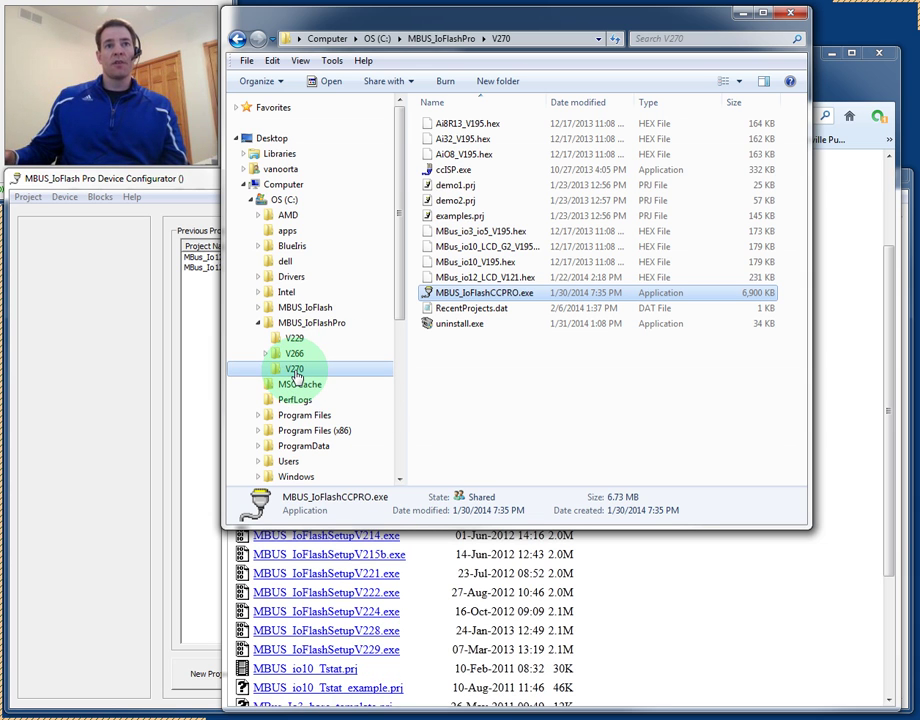
left_click(295, 372)
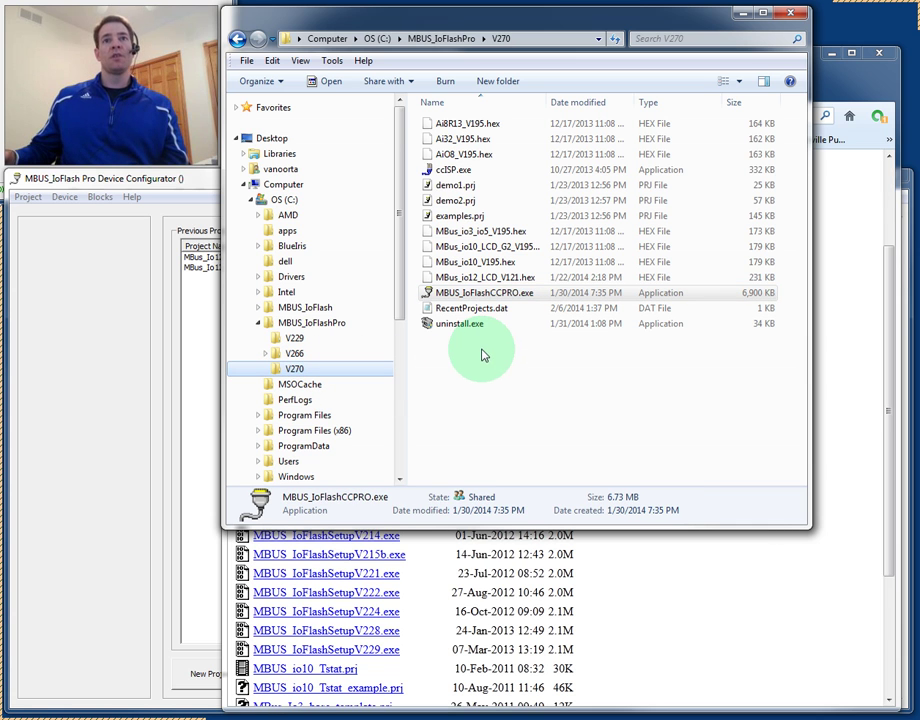
left_click(464, 293)
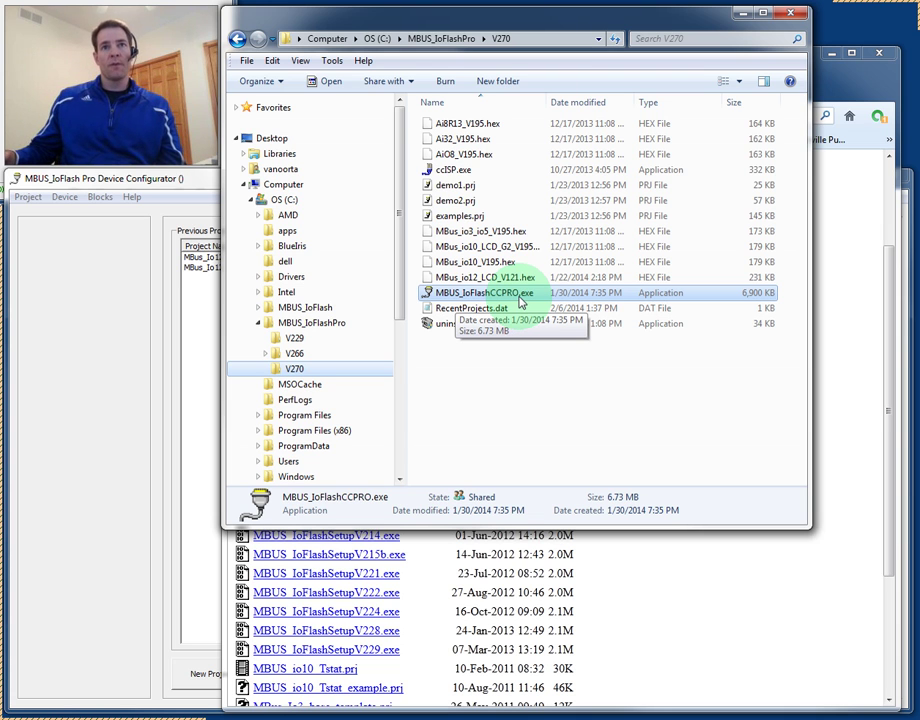
- Switch to MBUS_IoFlash Pro Device Configurator and create a new project
left_click(112, 312)
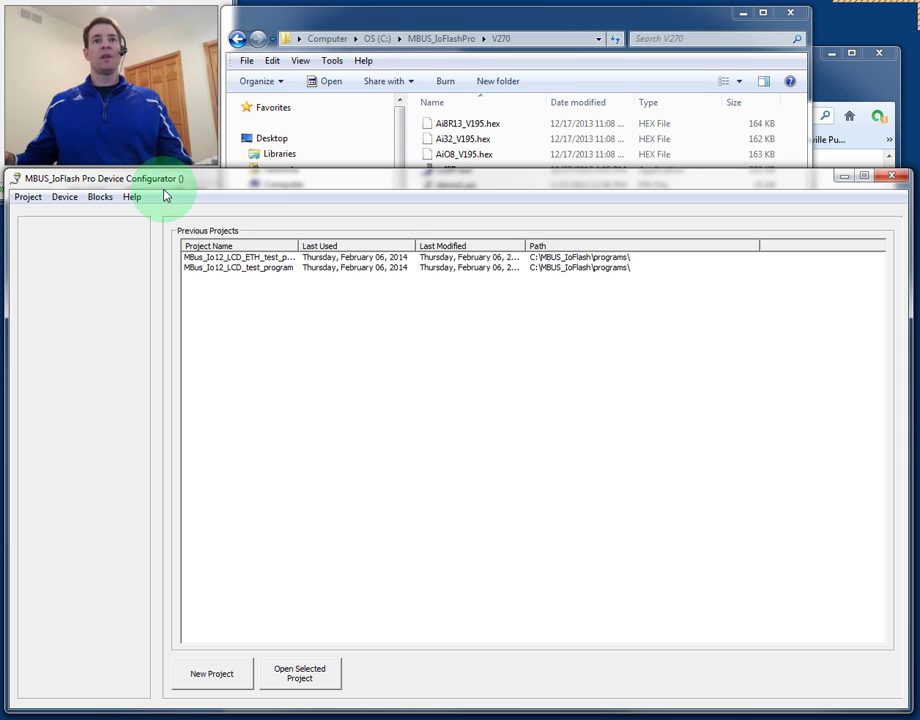
left_click(230, 258)
left_click(234, 268)
left_click(242, 308)
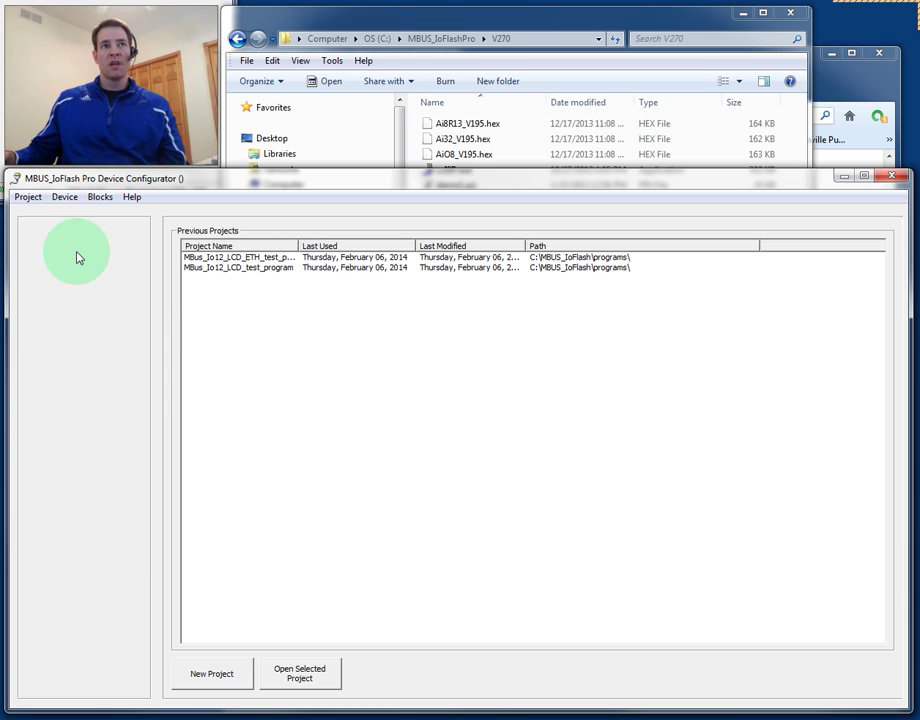
left_click(30, 197)
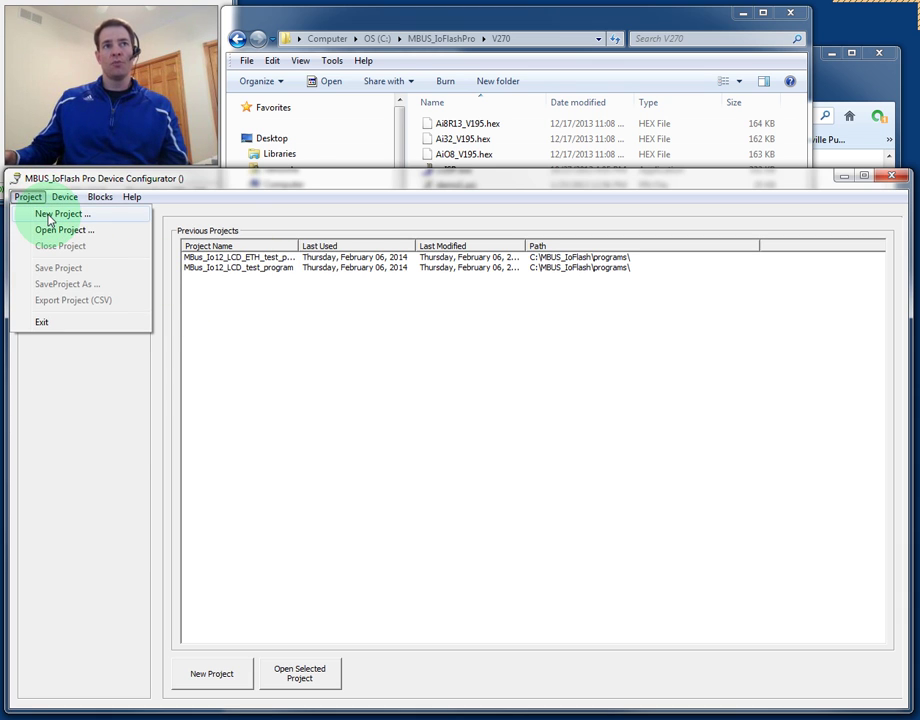
left_click(49, 216)
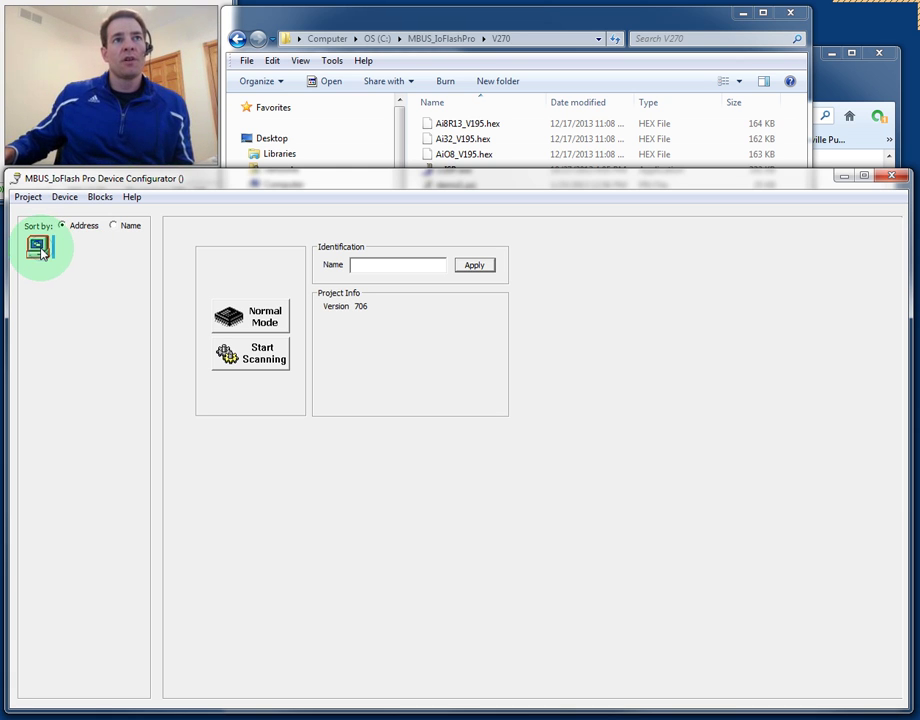
- Add a Gateway hardware core to the project with the node name Net485
left_click(64, 197)
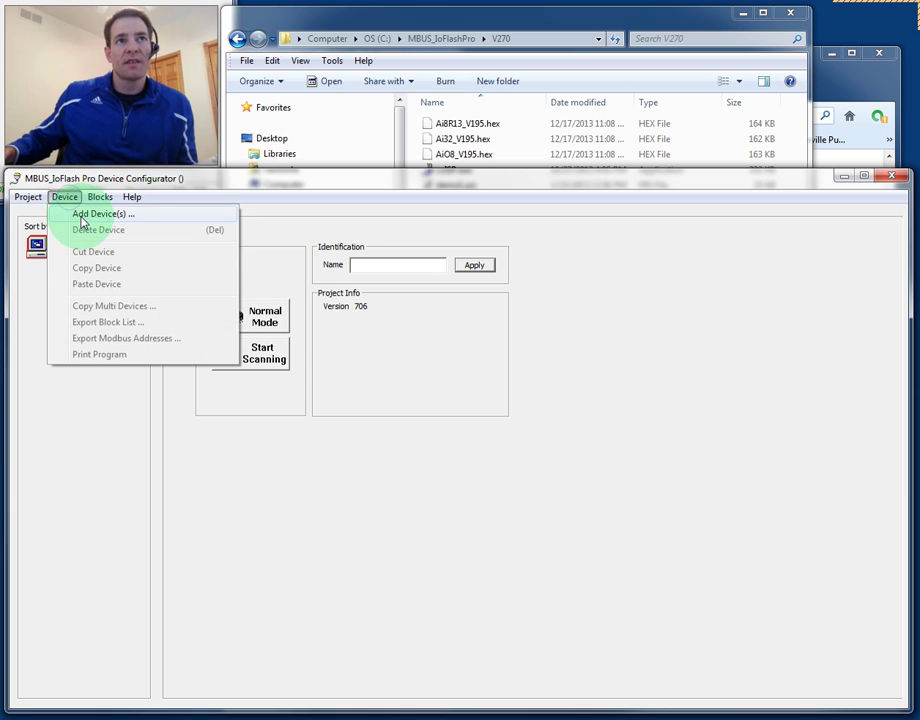
left_click(83, 214)
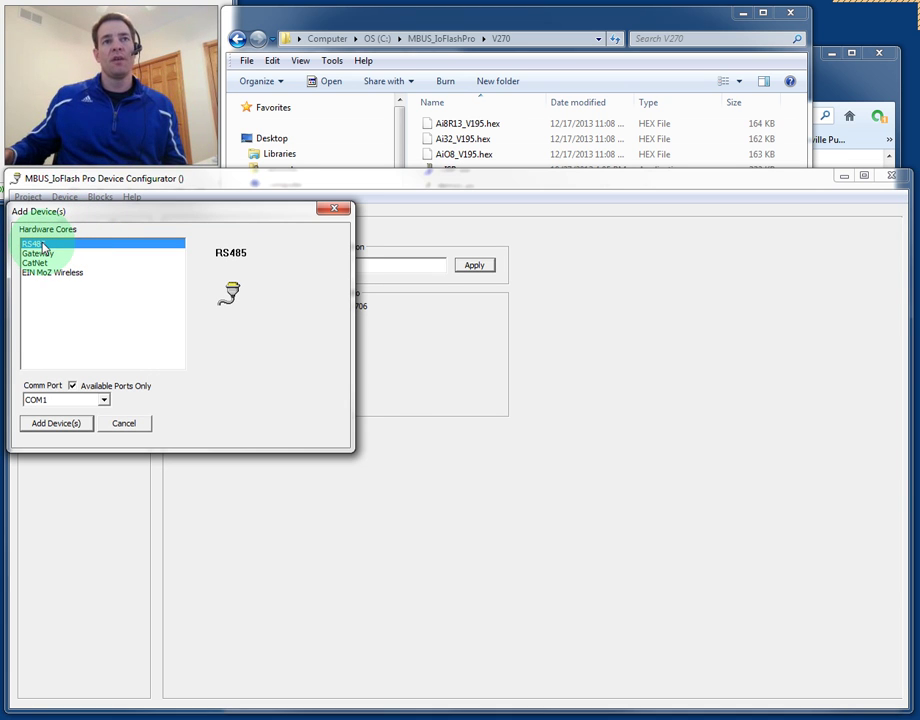
left_click(46, 254)
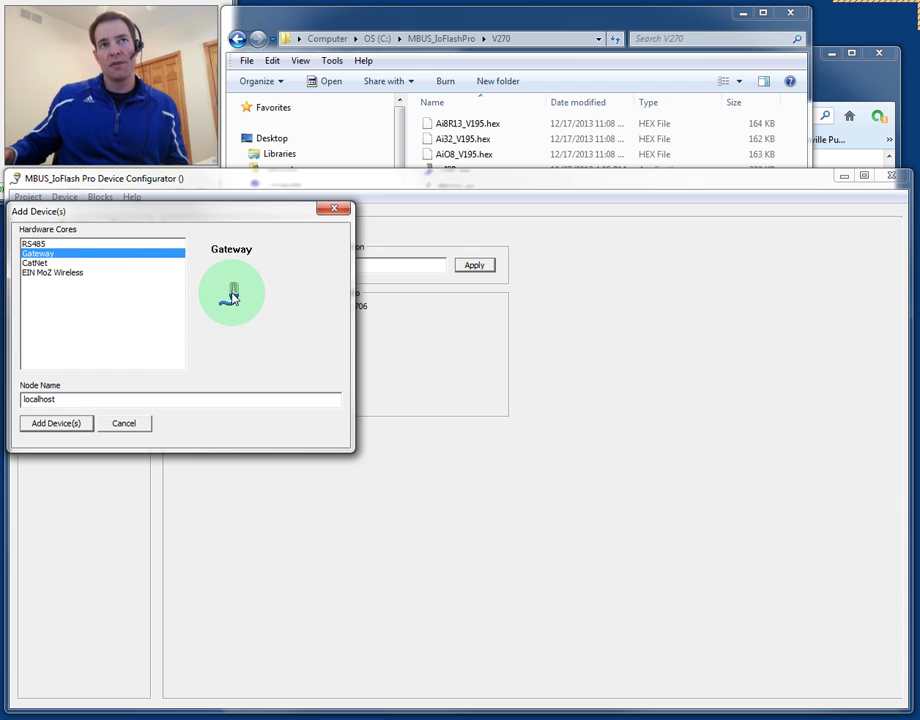
double_click(90, 401)
type("Net485")
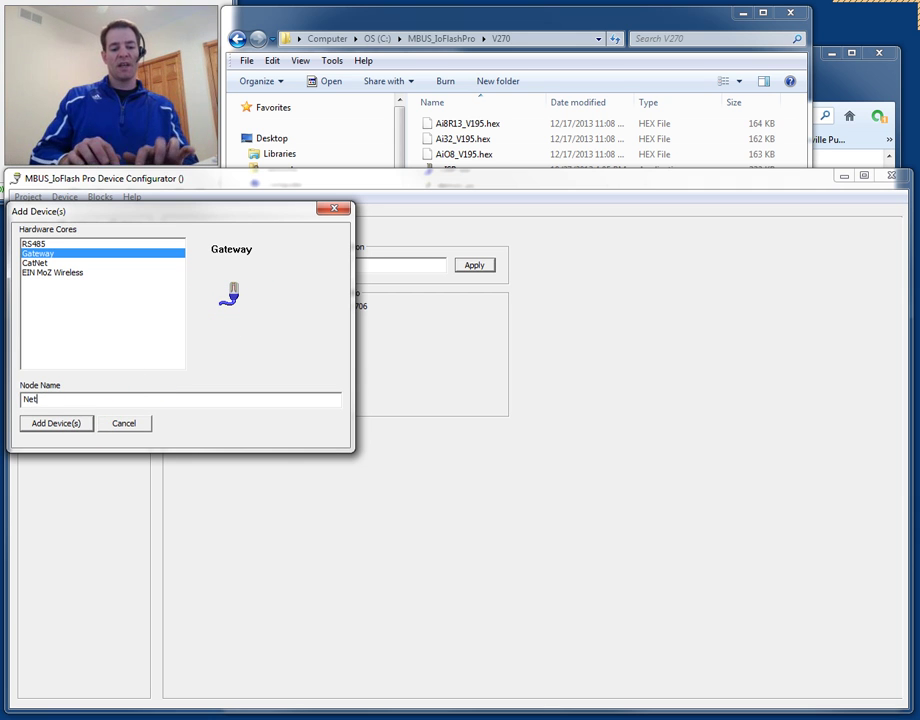
left_click(79, 428)
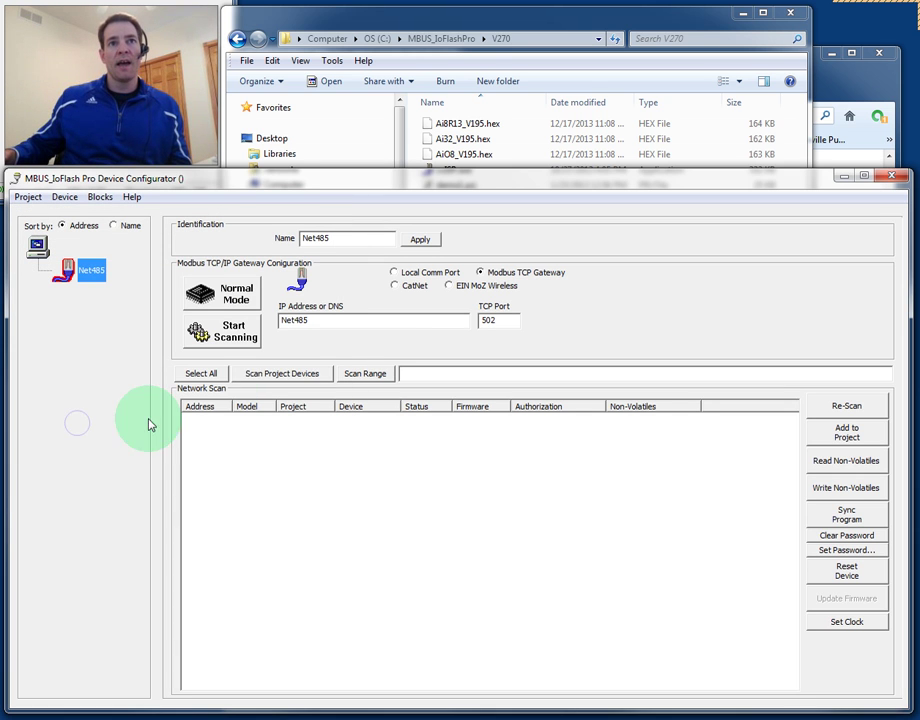
- Set the Net485 gateway's IP address to 192.168.0.191
left_click_drag(327, 322, 265, 317)
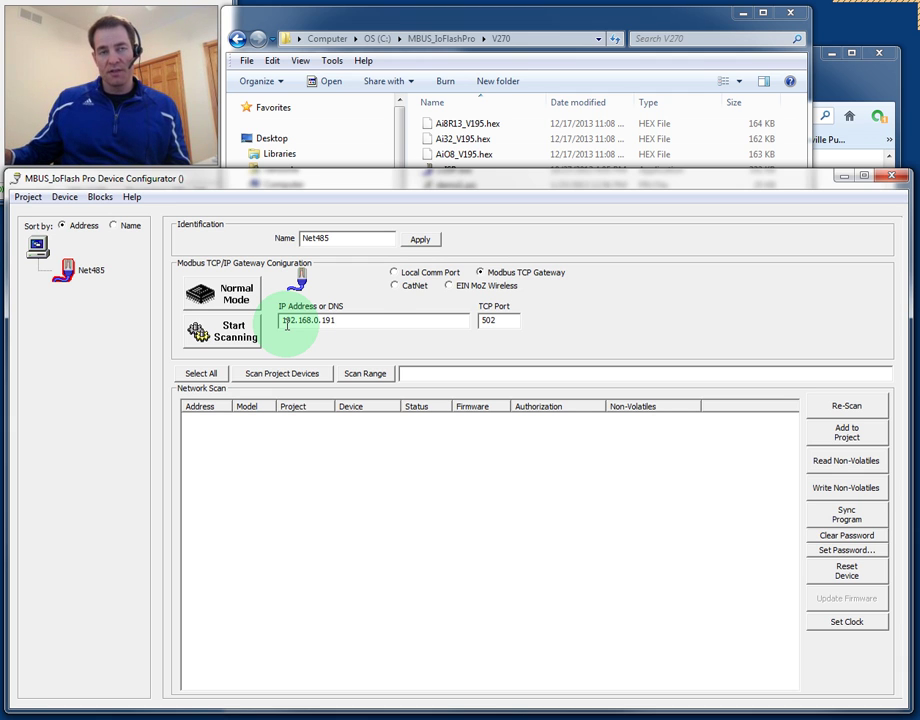
left_click_drag(380, 322, 277, 322)
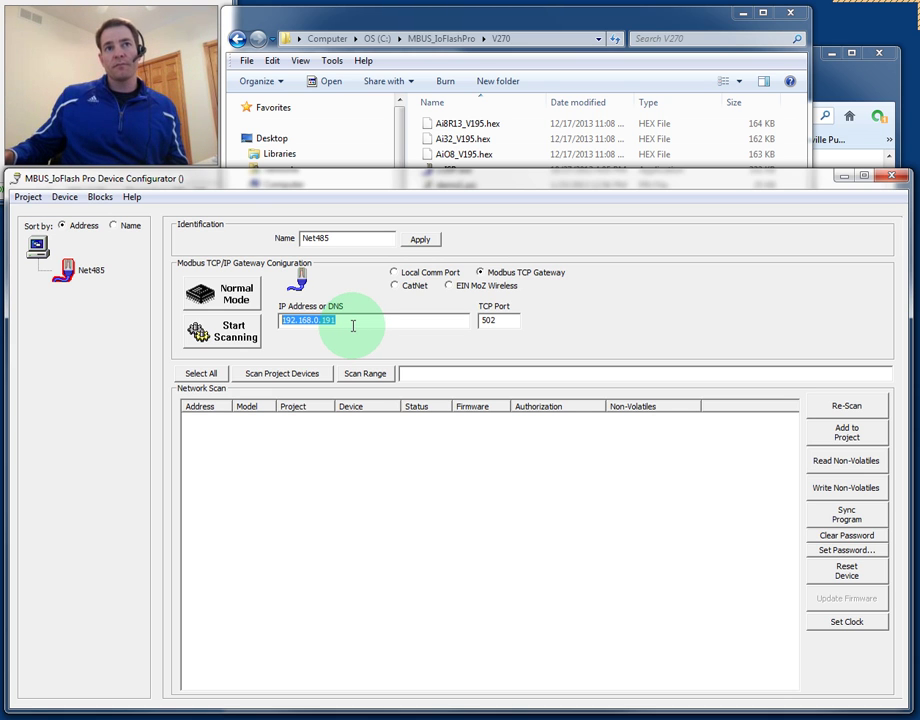
left_click(68, 283)
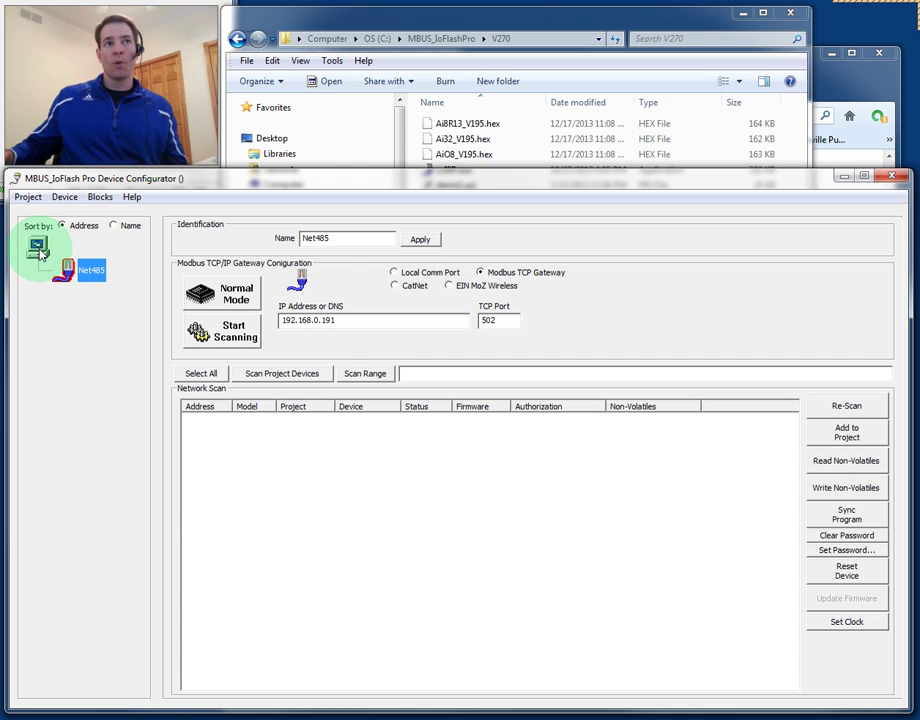
- Open the device-adding dialog for the Net485 gateway and place it clear of the project tree
left_click(40, 253)
left_click(68, 270)
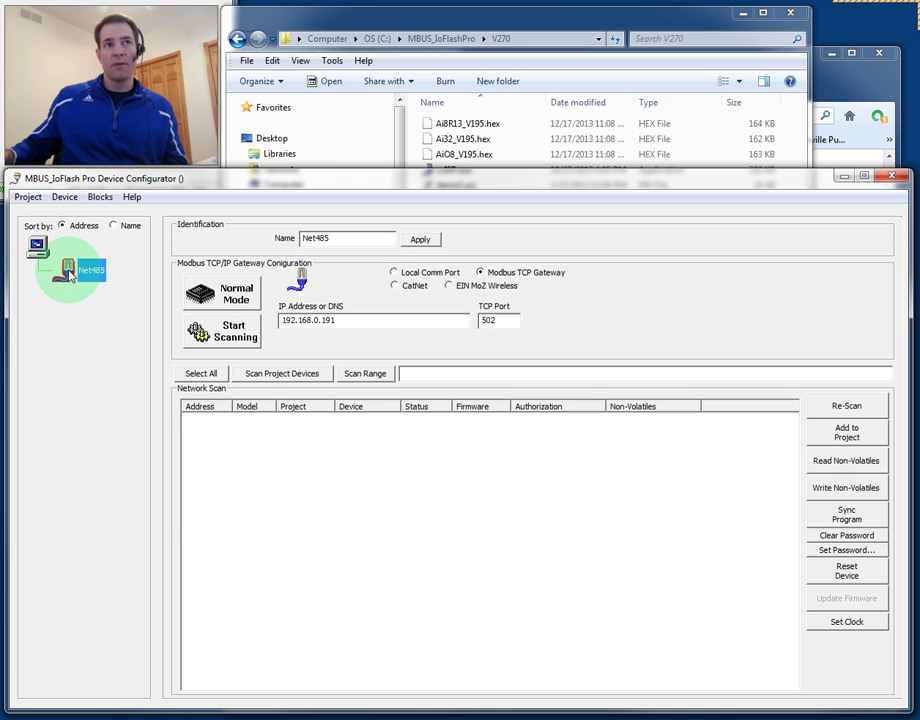
left_click(64, 197)
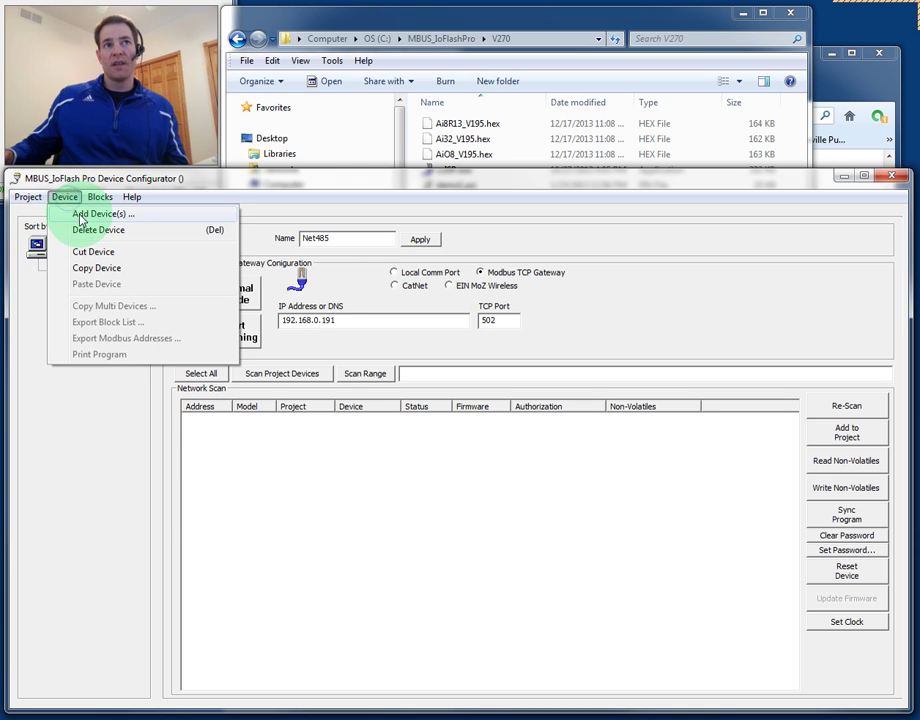
left_click(82, 216)
left_click_drag(111, 222, 167, 356)
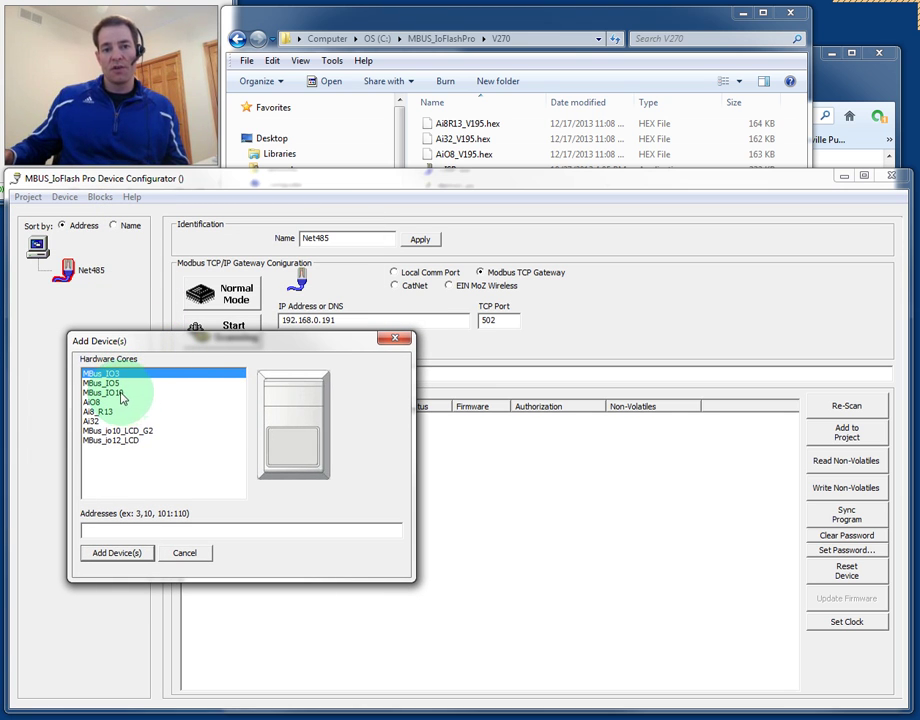
left_click(842, 72)
left_click(336, 116)
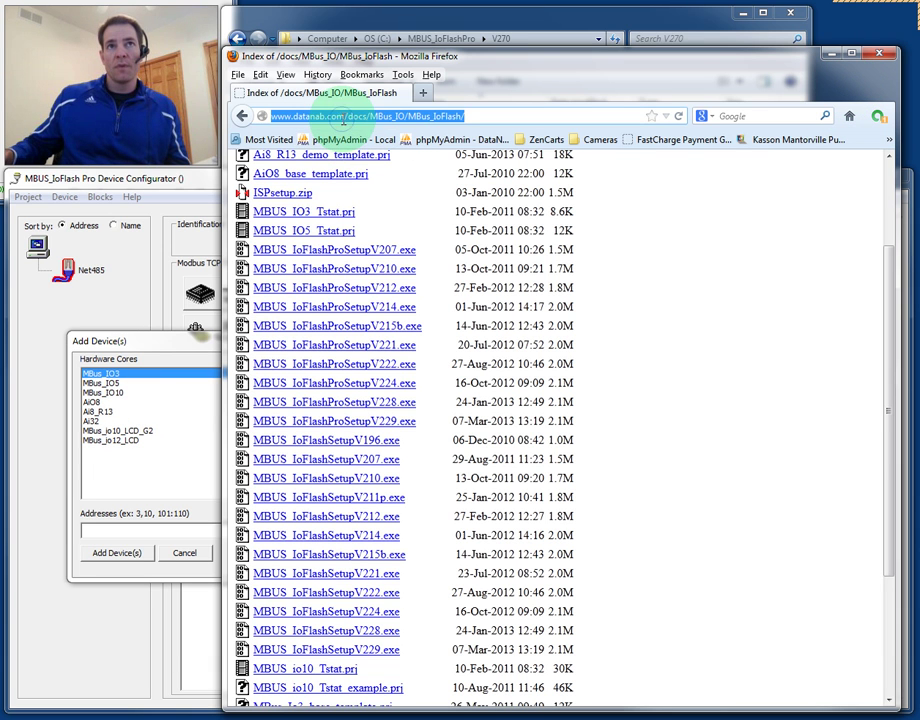
left_click_drag(483, 116, 348, 118)
key("BackSpace")
key("Return")
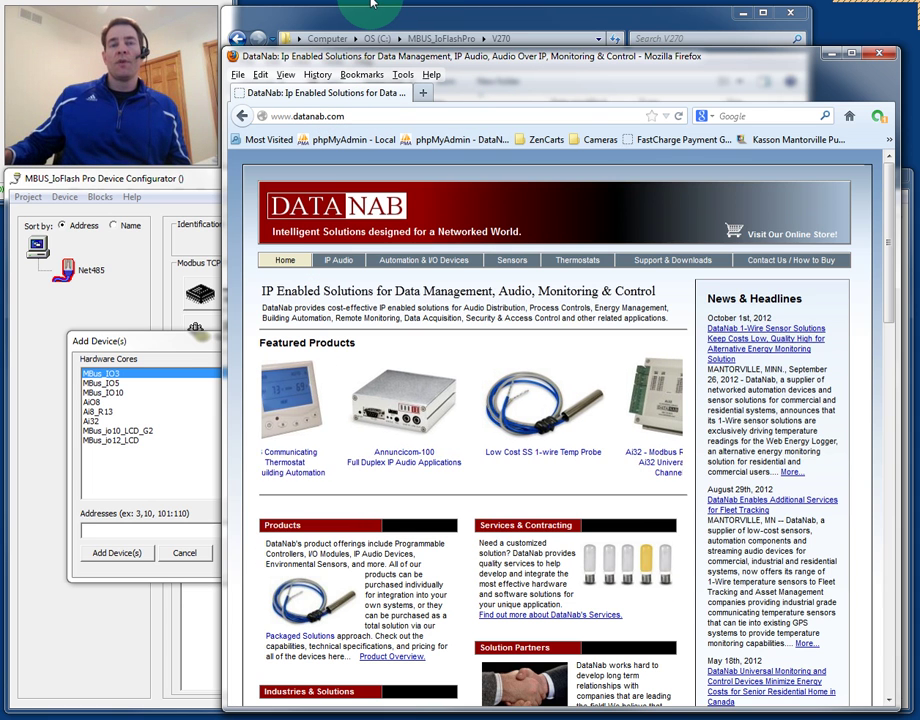
left_click(789, 234)
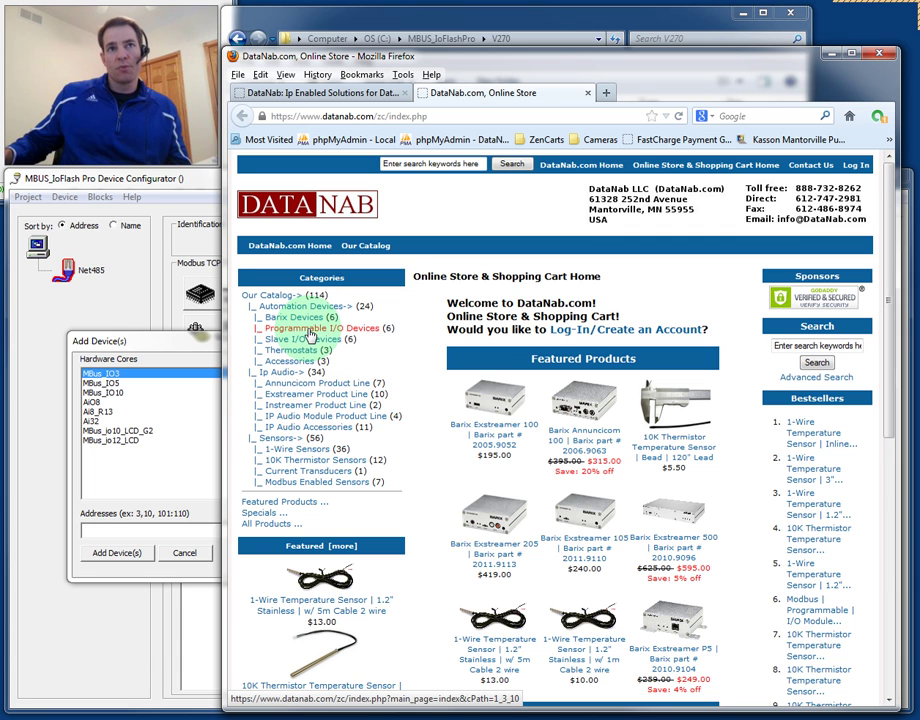
left_click(310, 336)
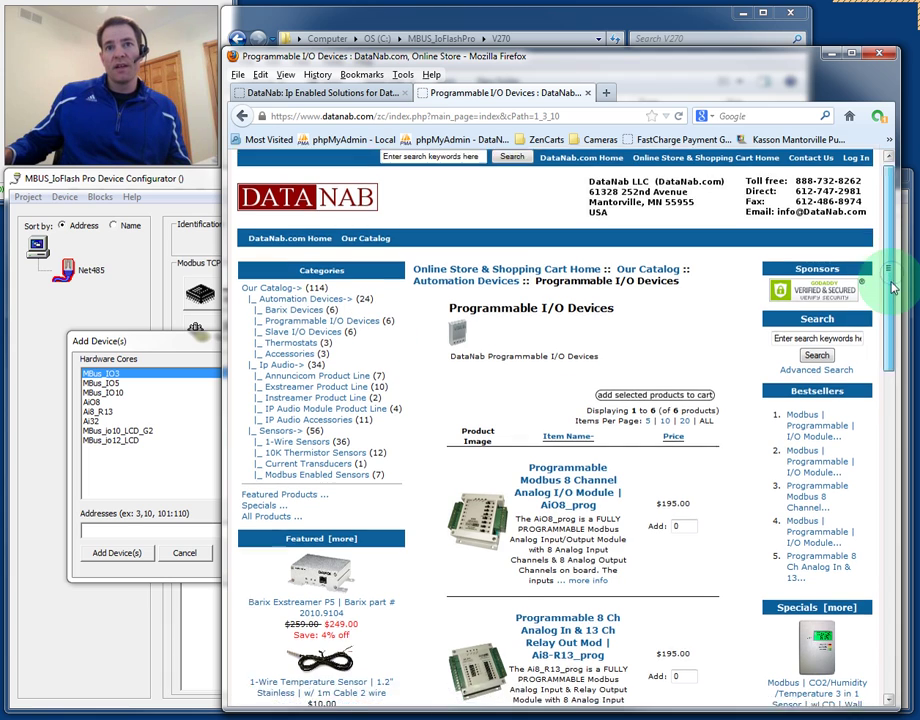
left_click_drag(893, 279, 879, 300)
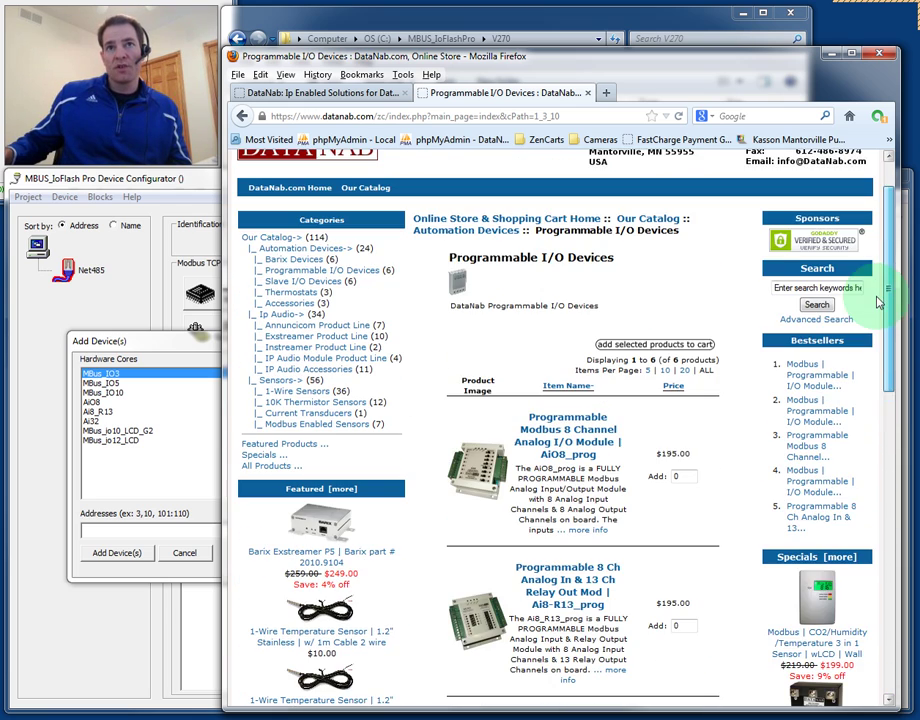
- Back in the Device Configurator, add an MBus_io12_LCD device at address 253 under Net485 and open its identification settings
left_click(118, 340)
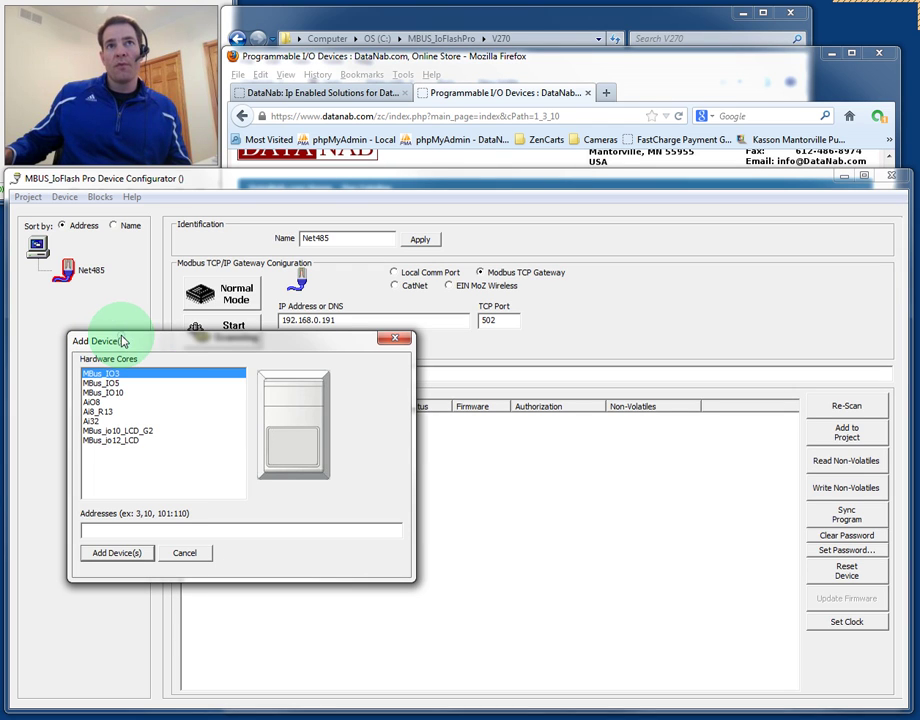
left_click(118, 440)
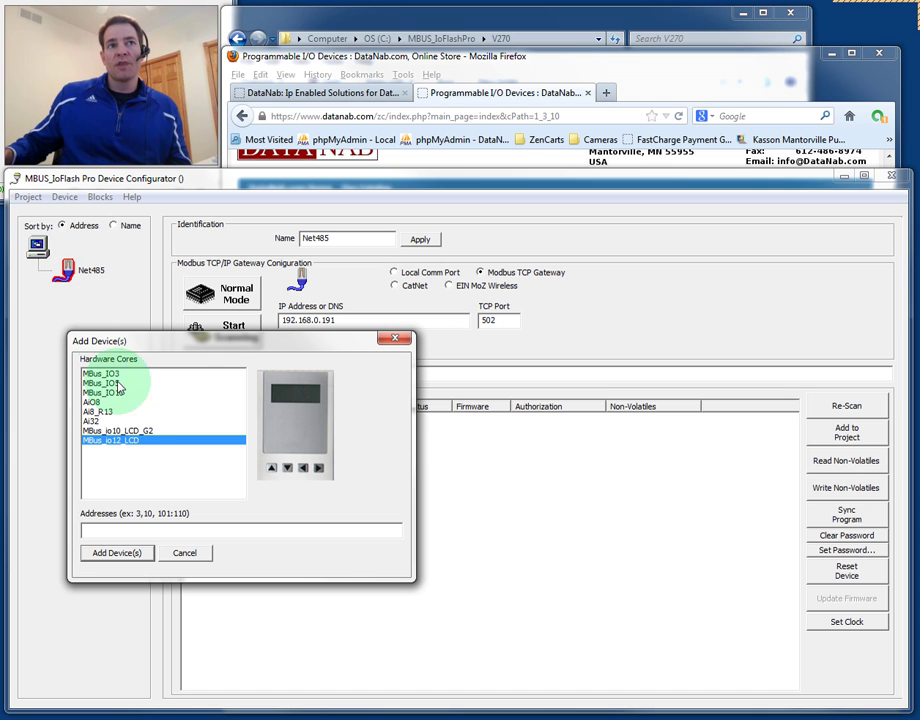
left_click(160, 529)
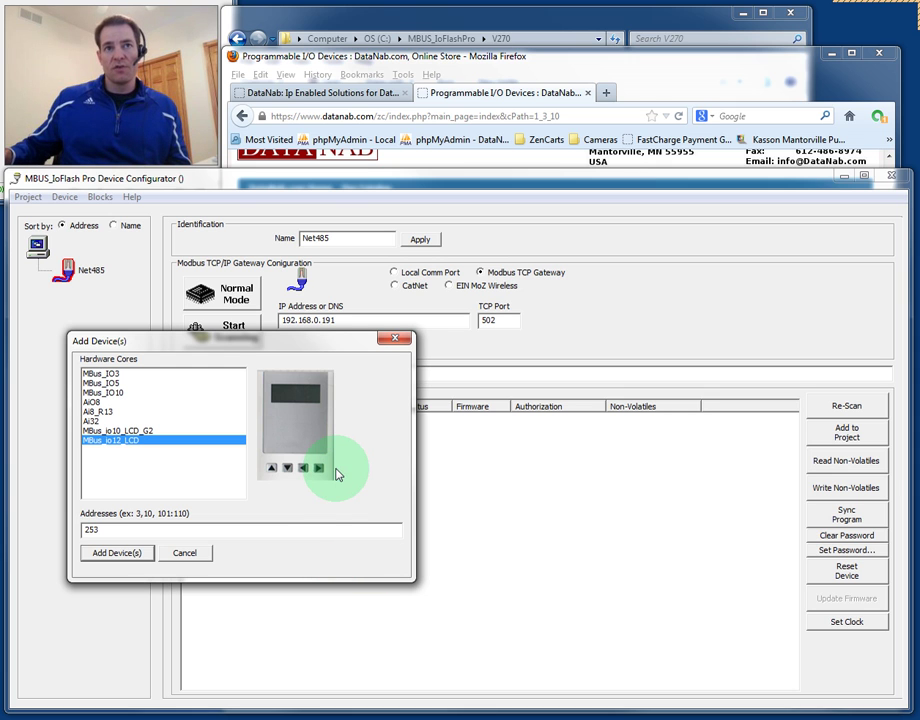
left_click(113, 553)
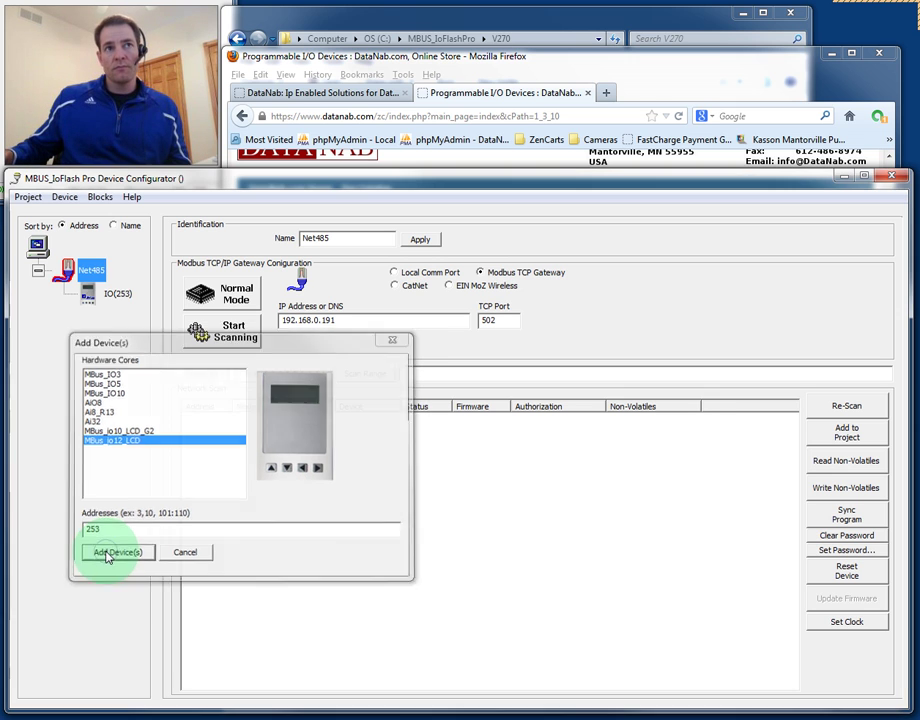
left_click(94, 297)
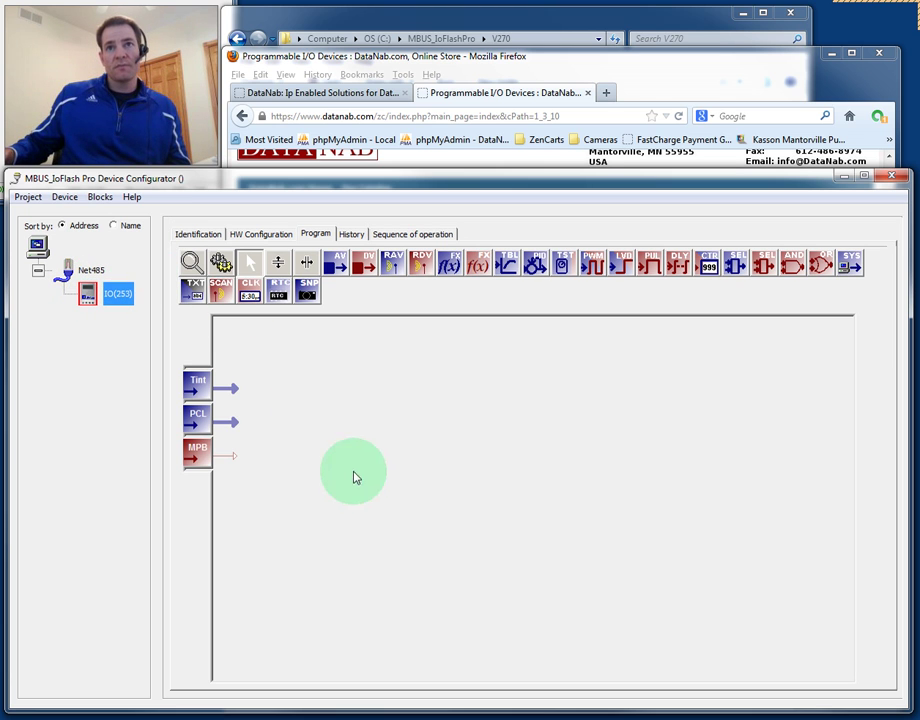
left_click(195, 238)
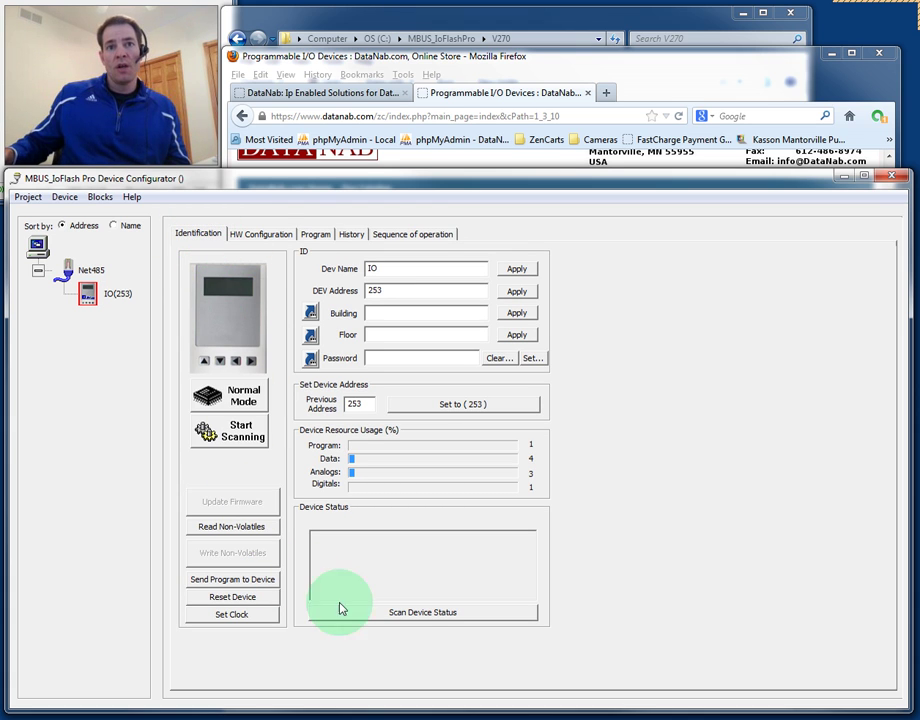
- Scan the status of the IO device at address 253
left_click(406, 620)
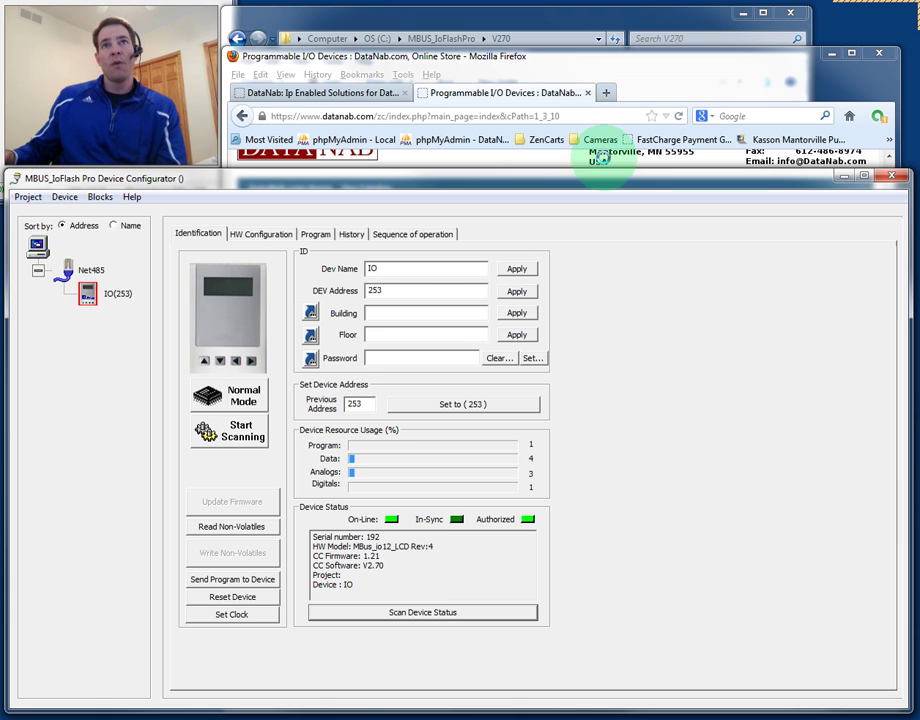
- Switch to Firefox, look over the Programmable I/O Devices category in the online store, and return to the Device Configurator
left_click(462, 56)
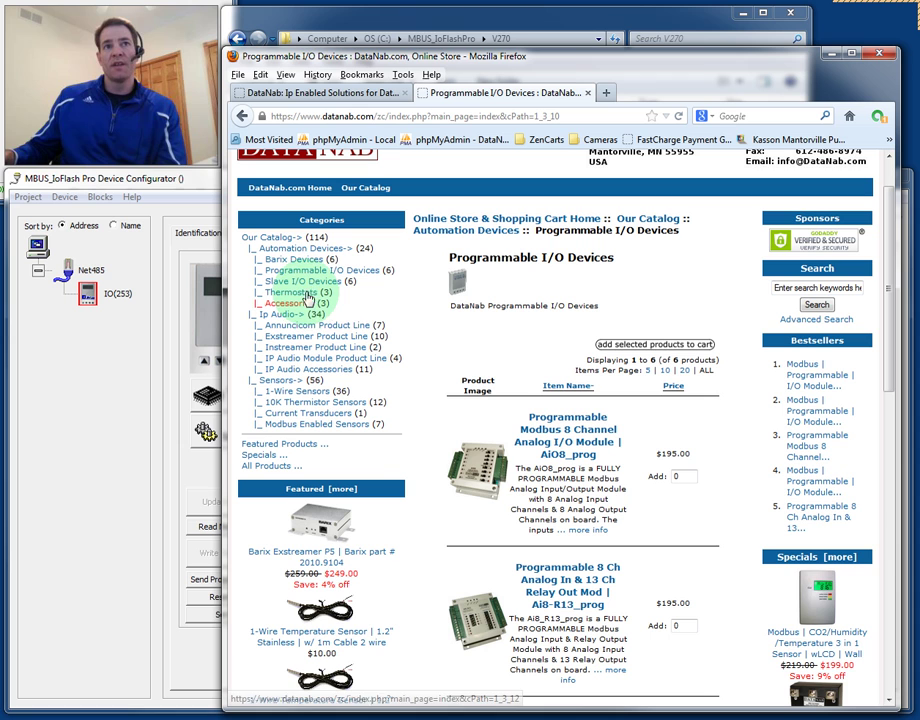
left_click(266, 270)
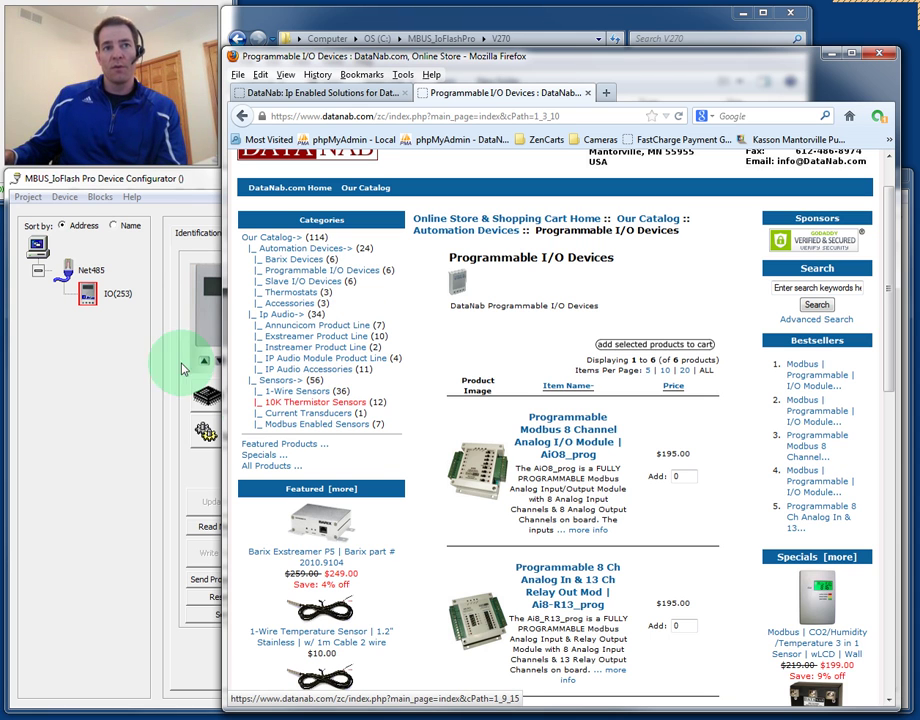
left_click(205, 182)
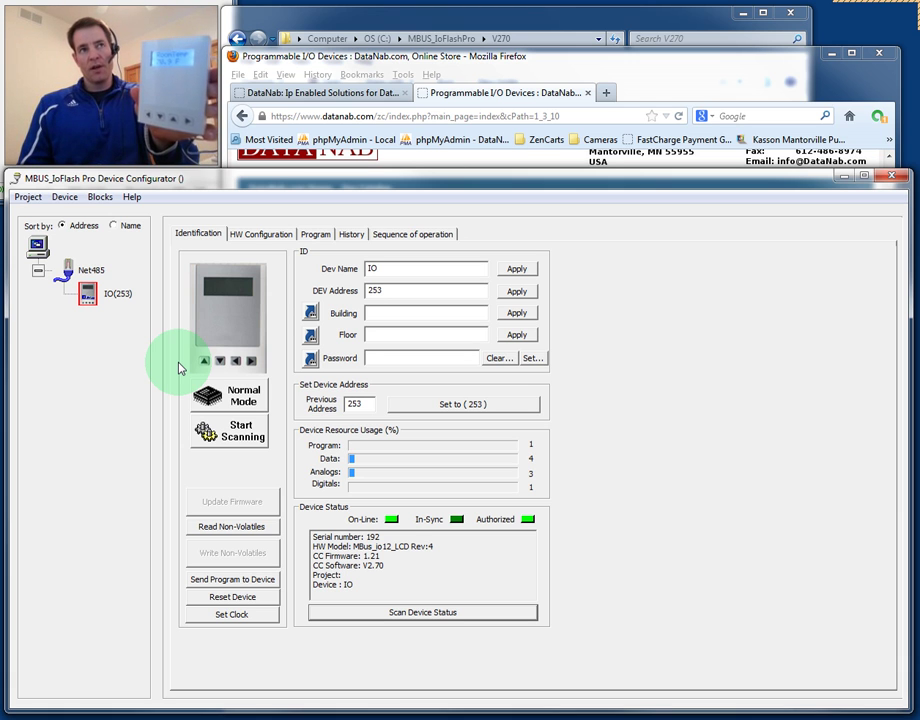
- In the device's hardware configuration, assign terminals 7 through 14 of the MBus_io12_LCD as analog inputs (AI)
left_click(268, 236)
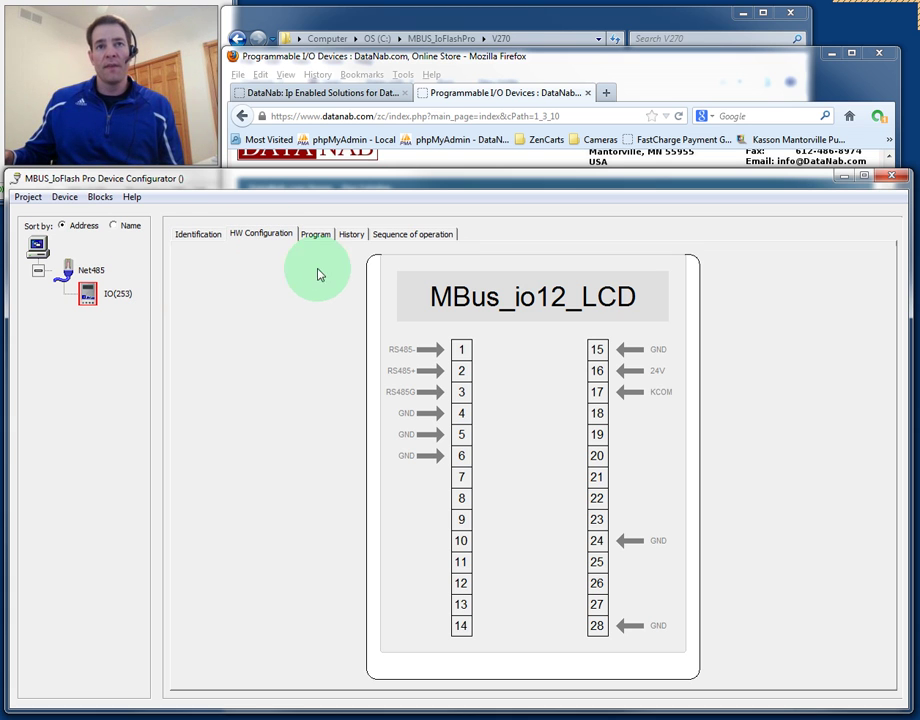
left_click(461, 477)
left_click(465, 498)
left_click(465, 519)
left_click(465, 540)
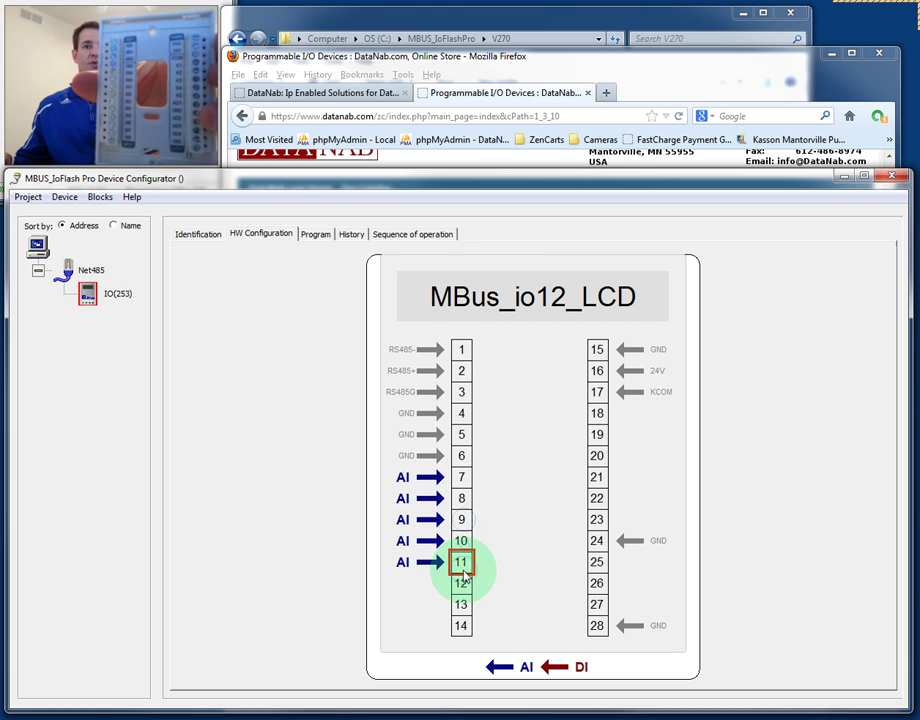
left_click(465, 562)
left_click(462, 604)
left_click(461, 626)
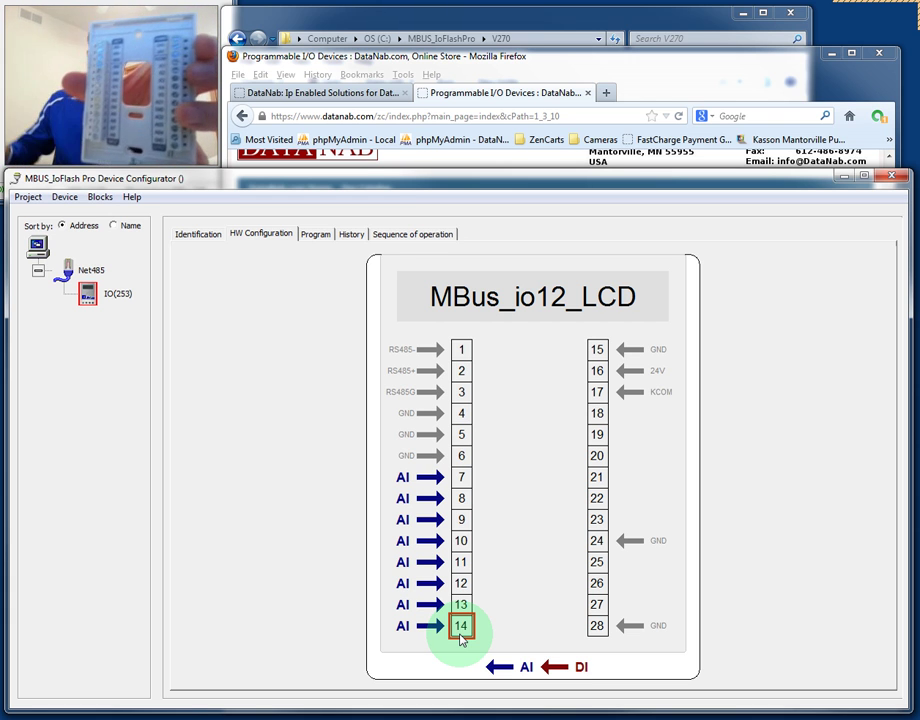
- Assign terminals 18 through 22 of the MBus_io12_LCD as digital outputs (DO)
left_click(597, 417)
left_click(600, 440)
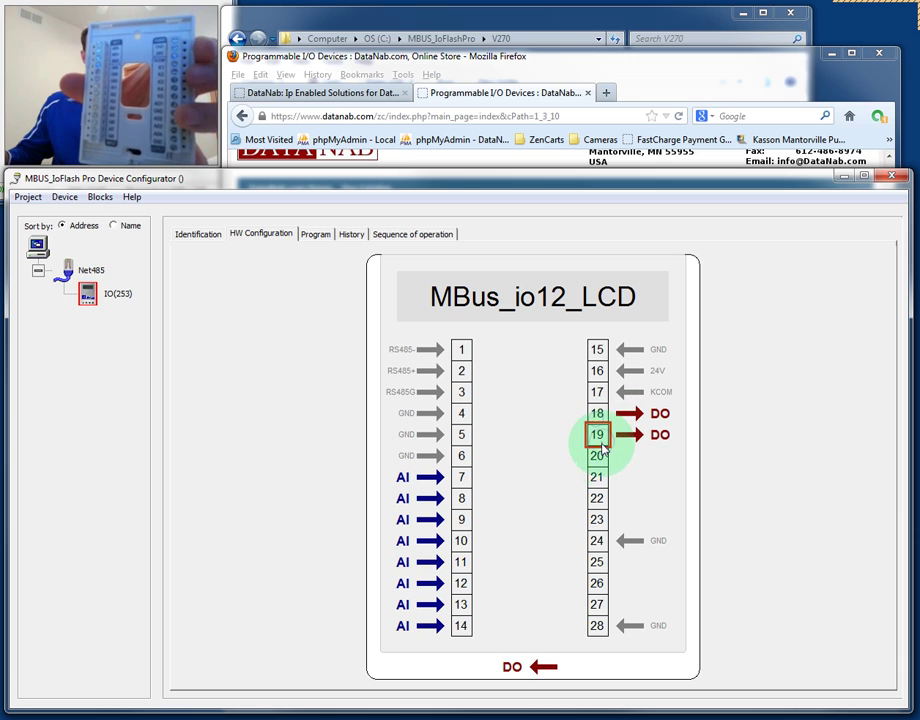
left_click(597, 456)
left_click(597, 498)
left_click(597, 477)
- Assign terminals 23, 25, 26 and 27 of the MBus_io12_LCD as analog outputs (AO)
left_click(600, 519)
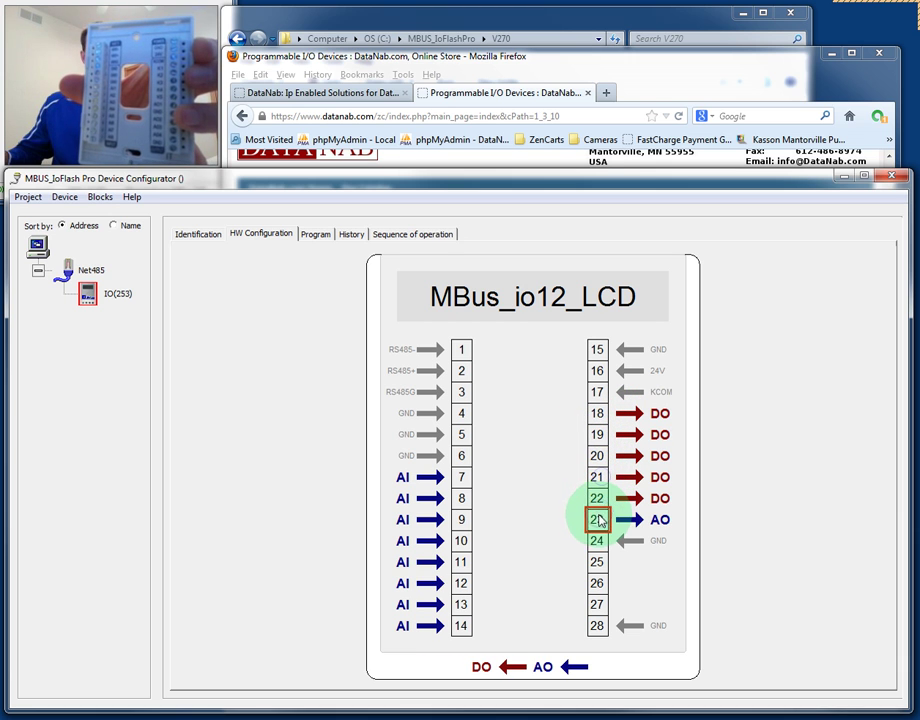
left_click(597, 562)
left_click(597, 583)
left_click(597, 604)
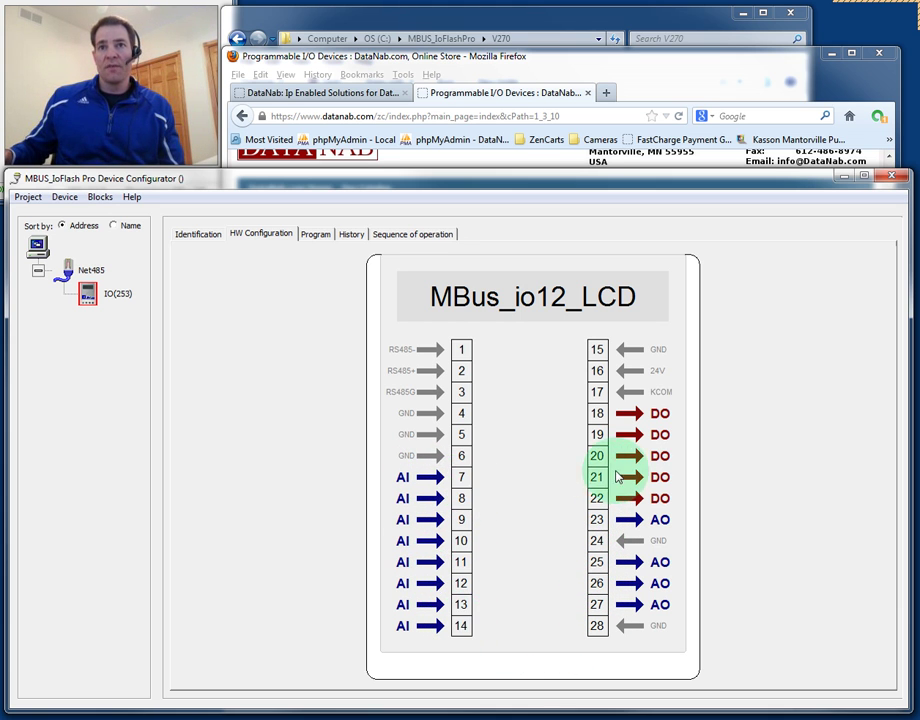
- Open the device's program editor and set its magnification to 100%
left_click(316, 234)
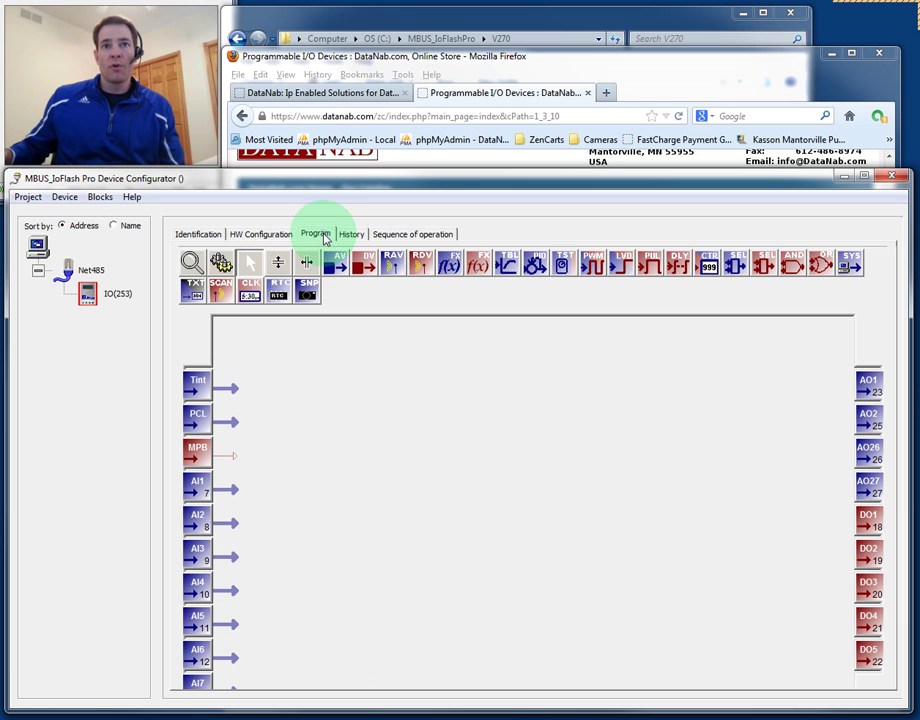
left_click(192, 262)
left_click(205, 311)
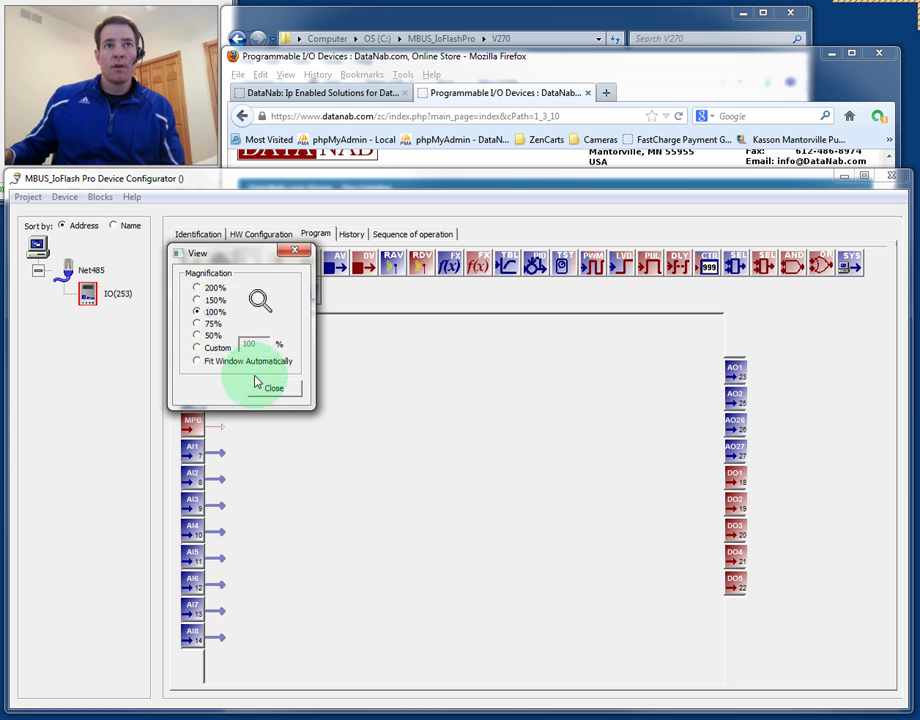
left_click(276, 389)
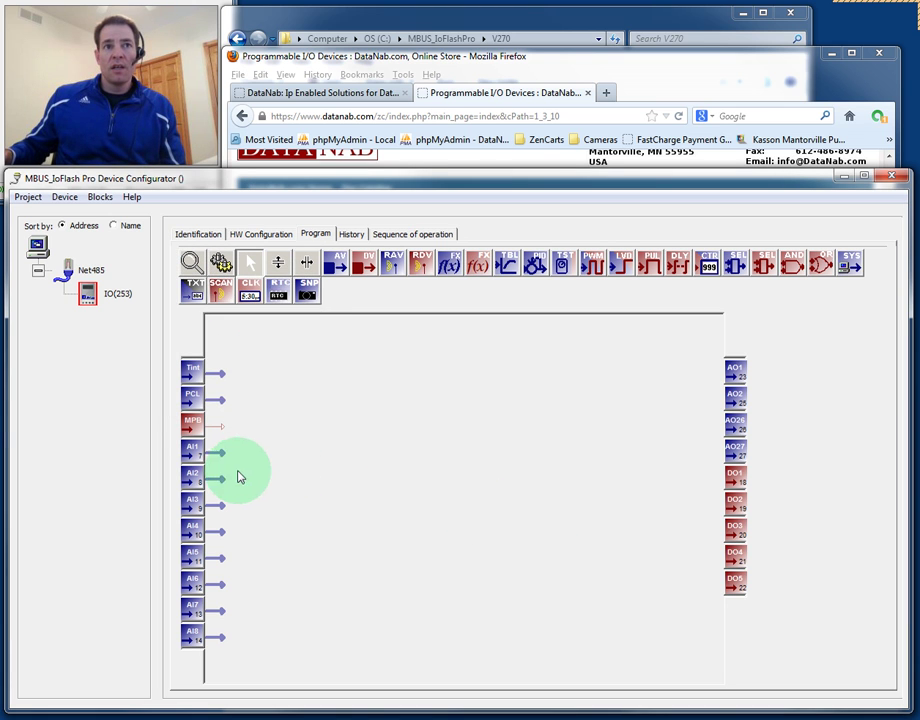
- Move the AI1 to AI8 and DO1 to DO5 blocks down one slot, leaving gaps below MPB and AO27
left_click_drag(240, 660, 195, 477)
left_click(277, 474)
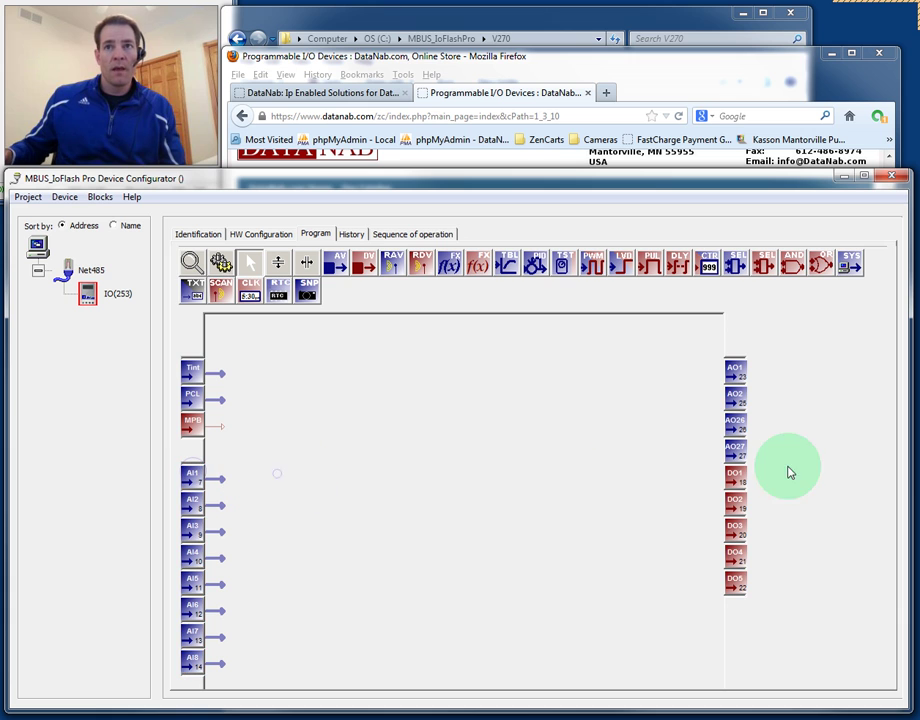
left_click_drag(714, 466, 787, 351)
left_click_drag(694, 460, 776, 585)
left_click(676, 456)
left_click_drag(742, 590, 745, 611)
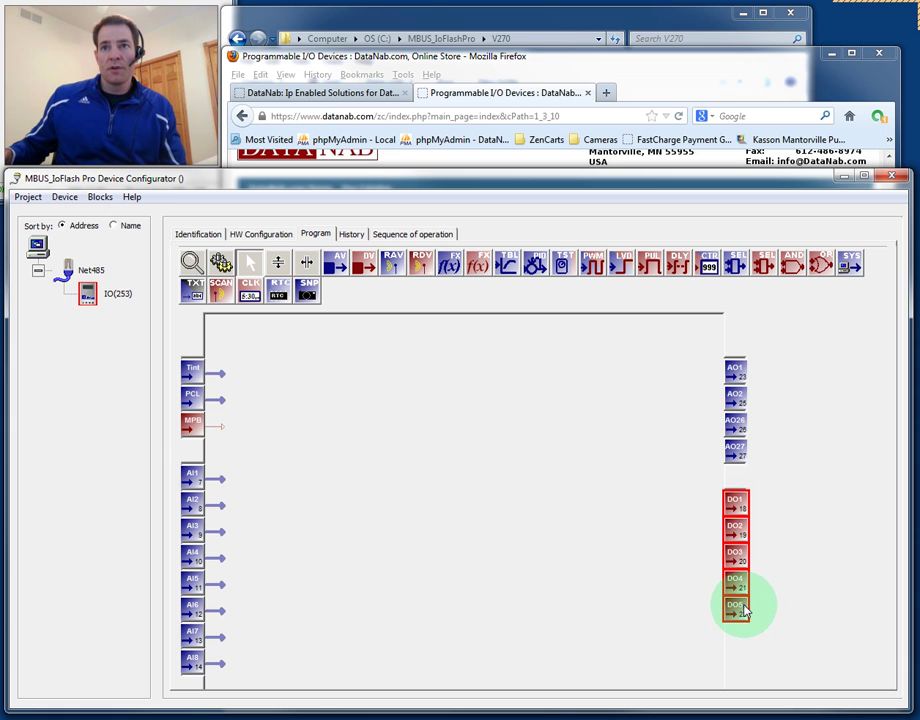
left_click(653, 549)
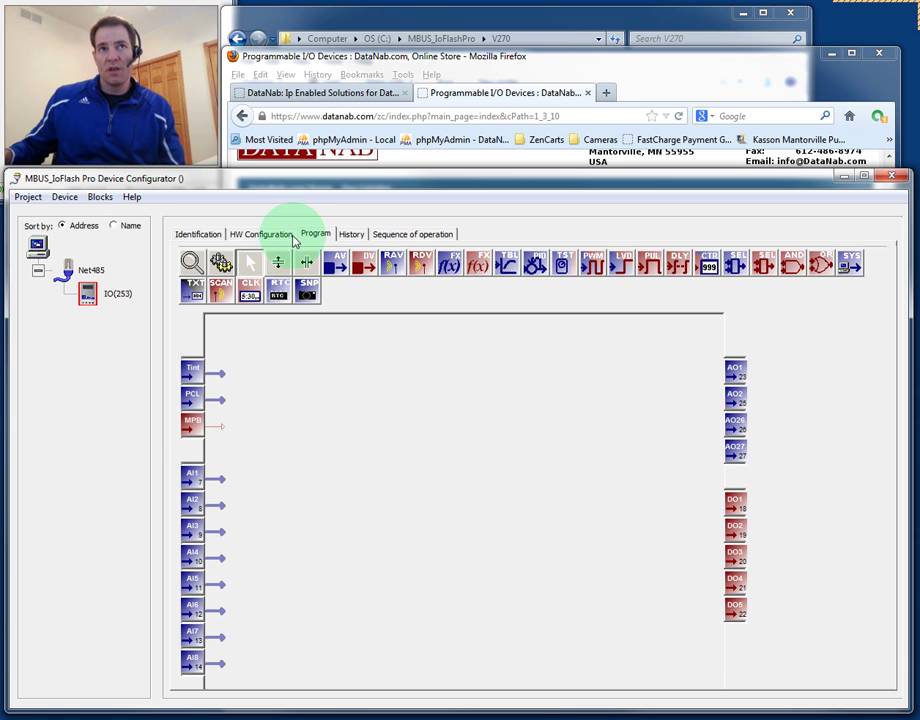
- View the Device Display Configuration of the MBus_io12_LCD in the hardware configuration and close it without changes
left_click(285, 234)
double_click(454, 281)
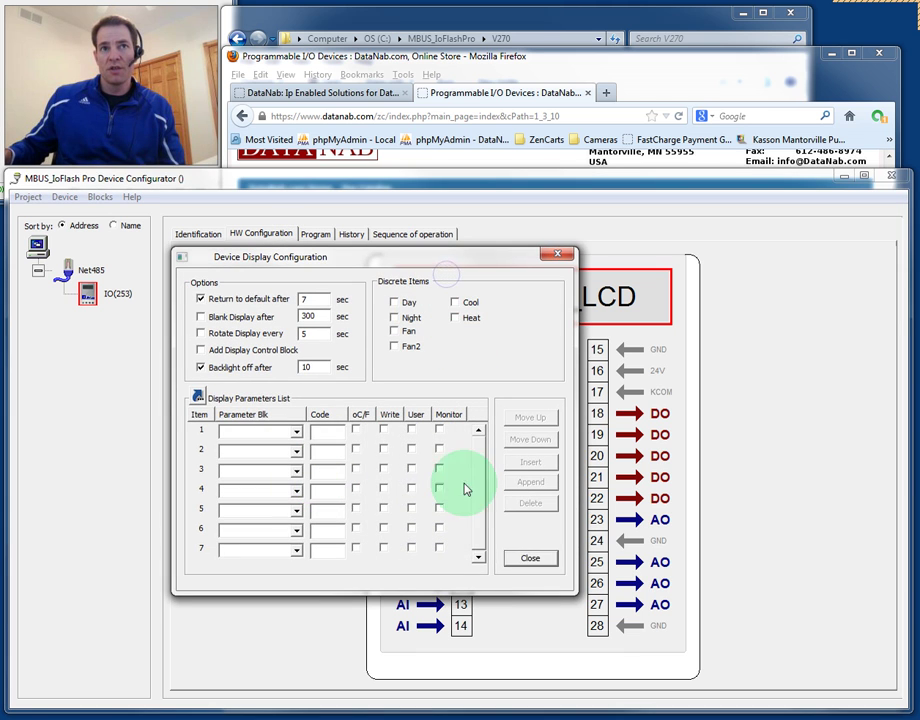
left_click(535, 562)
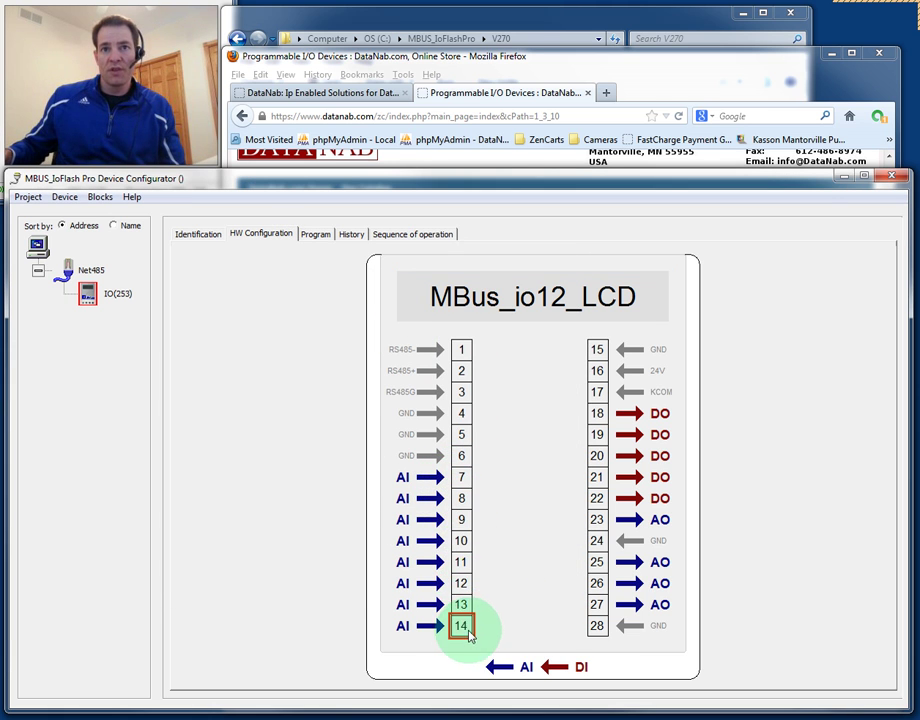
- Clear the analog output assignments of terminals 23, 25, 26 and 27 and check the output blocks in the program editor
left_click(317, 236)
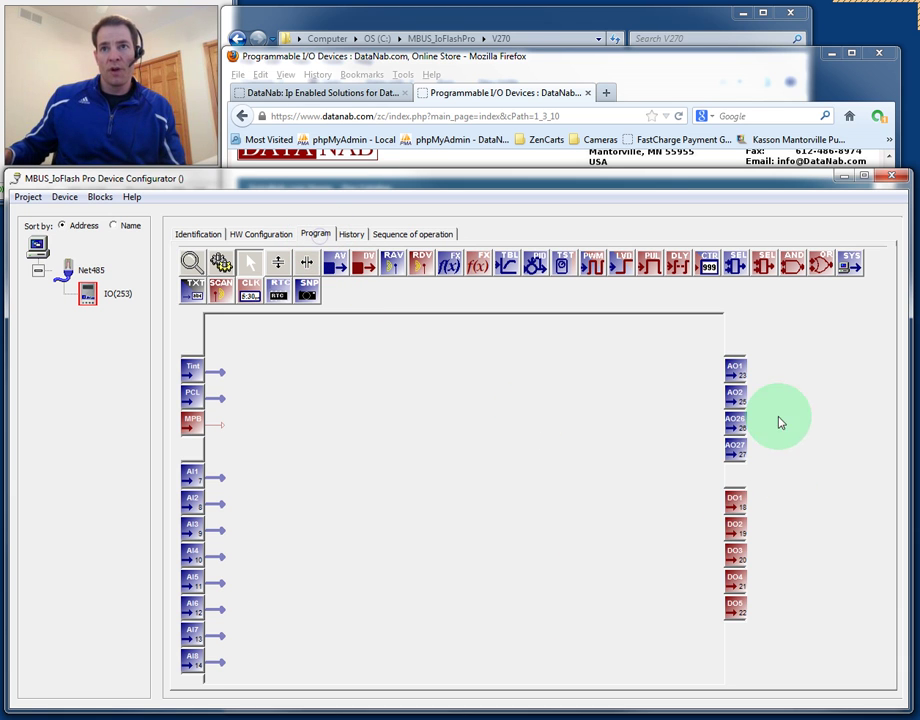
left_click(262, 236)
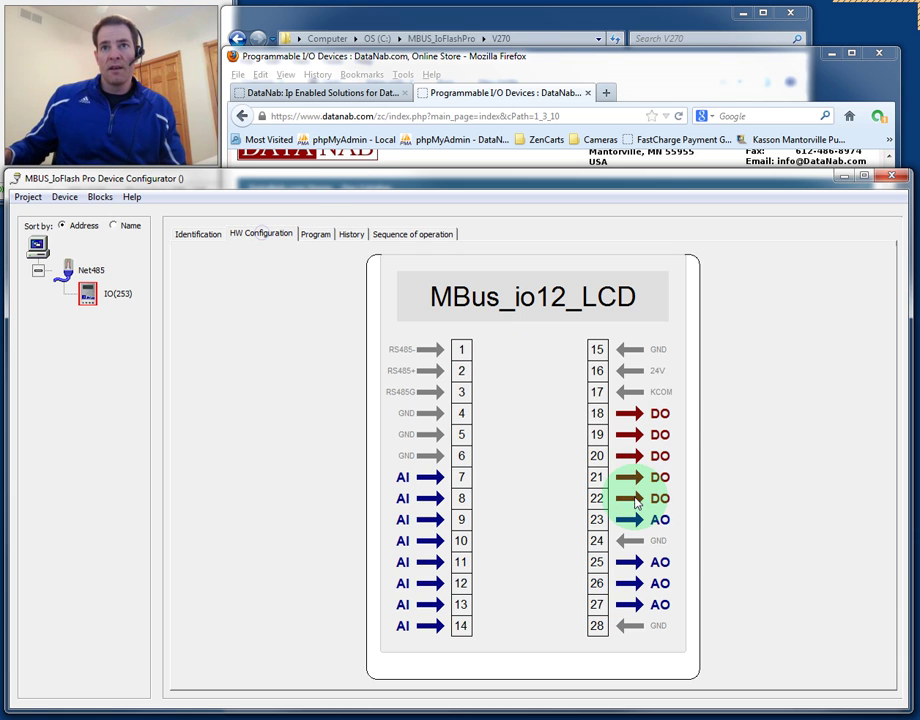
mouse_move(608, 604)
left_mouse_down()
mouse_move(602, 583)
mouse_move(596, 602)
mouse_move(596, 521)
left_mouse_up()
left_click(596, 521)
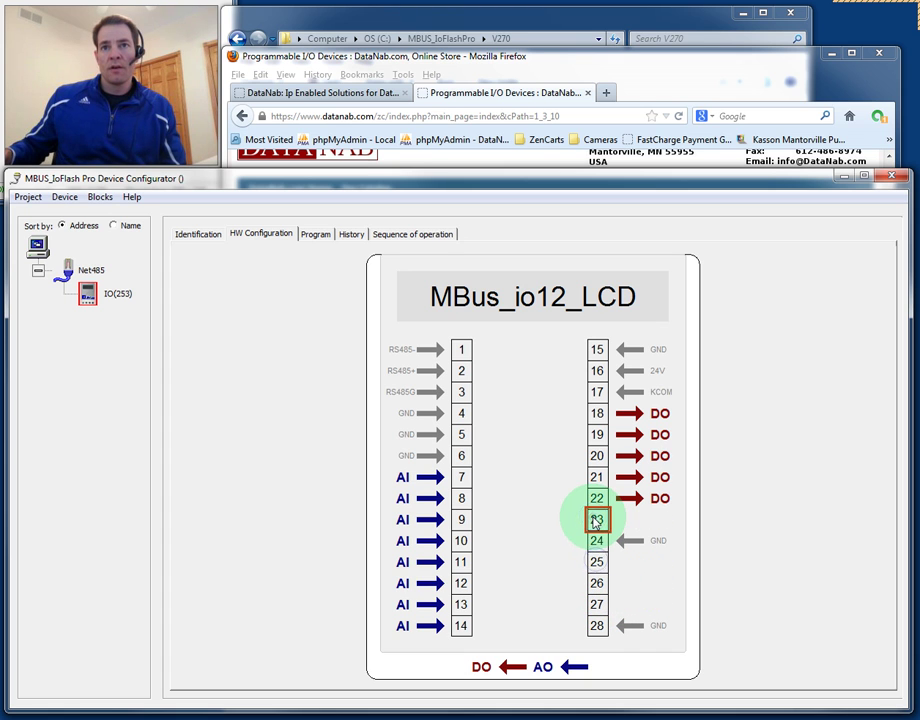
left_click(318, 236)
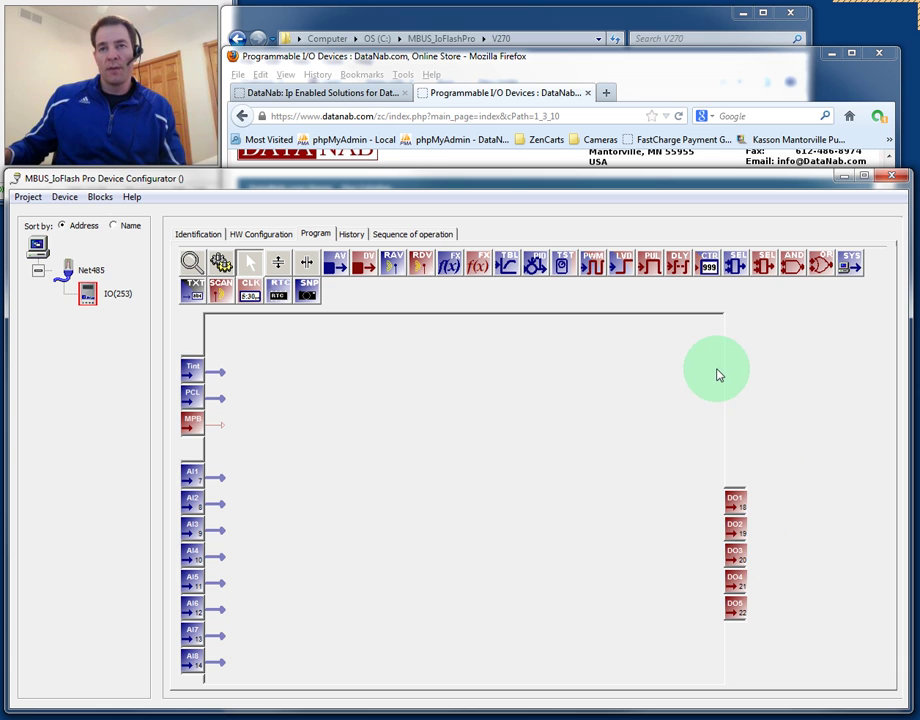
left_click(272, 238)
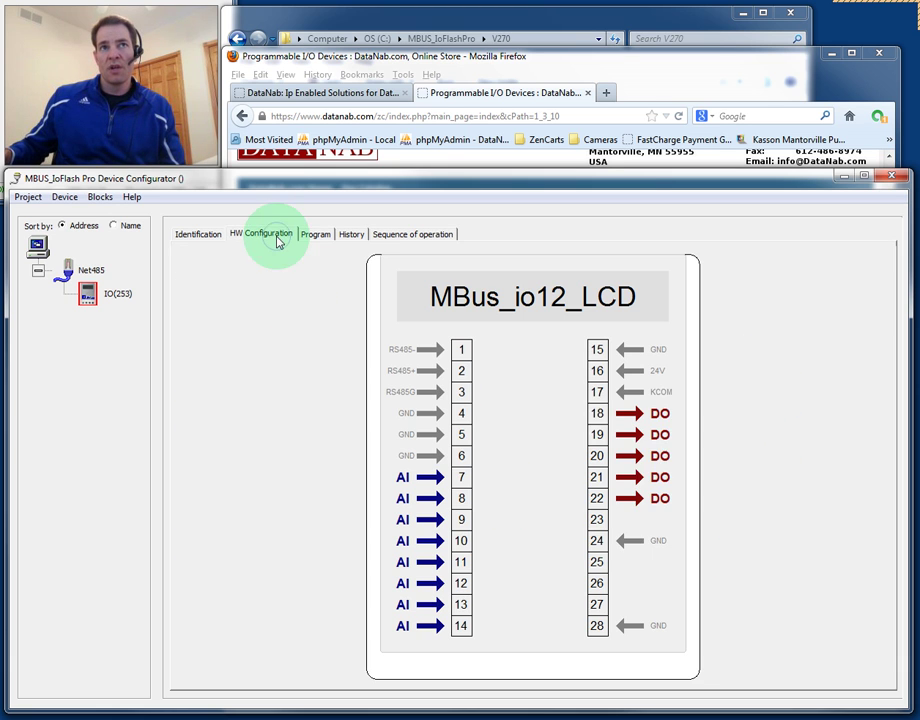
- Reassign terminals 23, 25, 26 and 27 as analog outputs (AO)
left_click(598, 520)
left_click(598, 562)
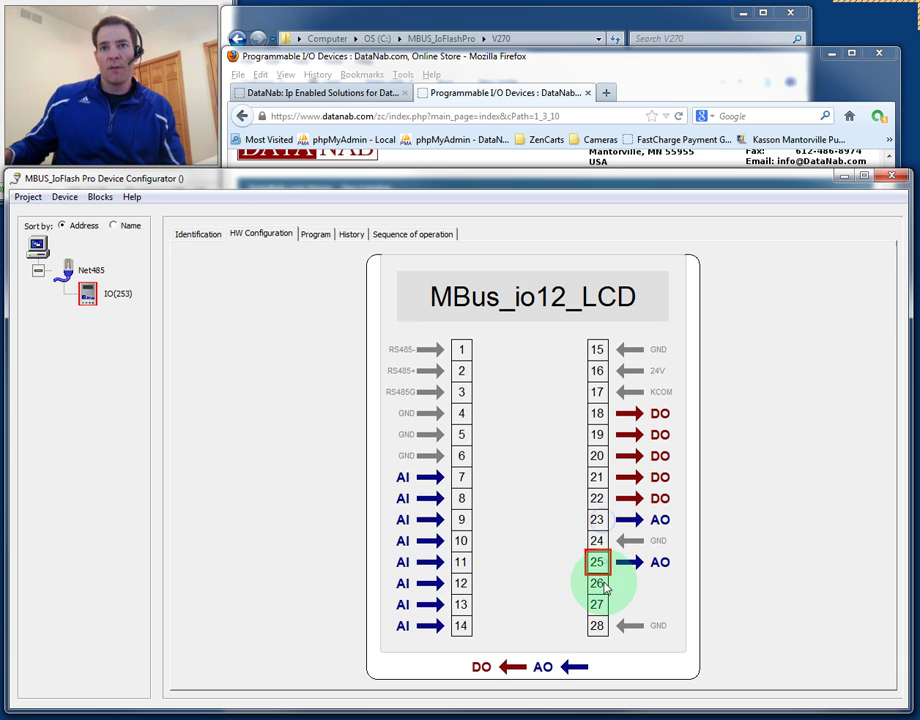
left_click(598, 583)
left_click(598, 604)
- Return to the program editor and examine the built-in Tint, PCL and MPB input blocks
left_click(315, 233)
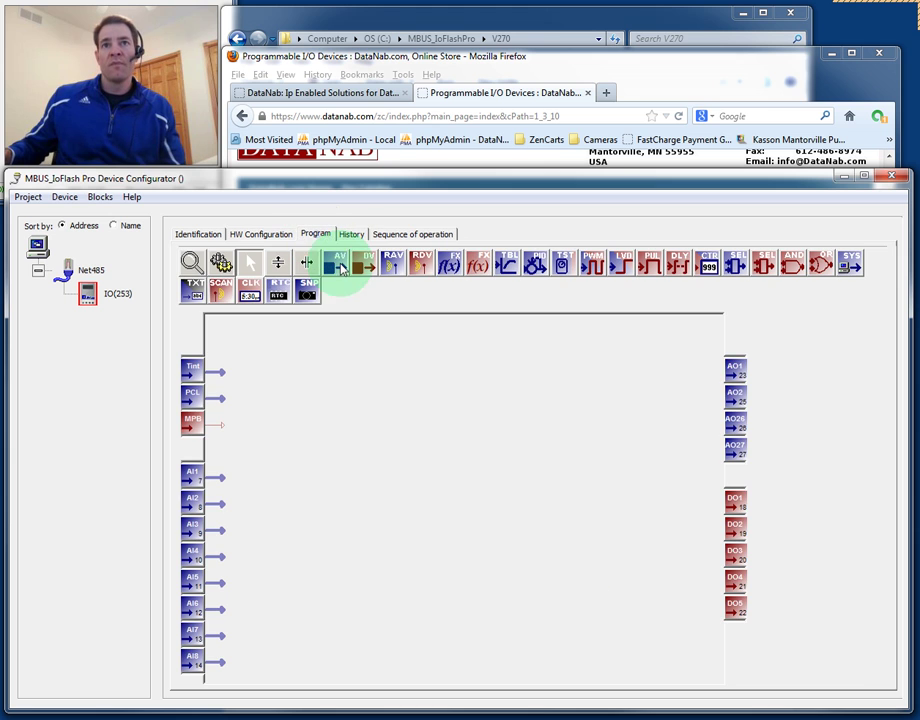
left_click(194, 372)
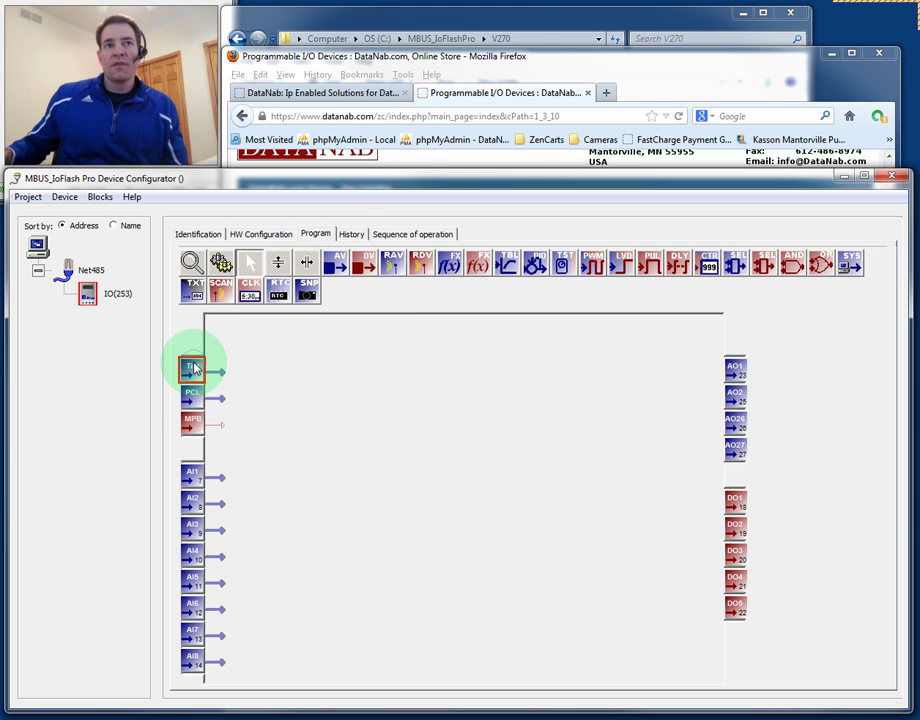
mouse_move(197, 375)
left_mouse_down()
mouse_move(216, 392)
mouse_move(216, 422)
mouse_move(201, 440)
mouse_move(207, 419)
mouse_move(195, 376)
left_mouse_up()
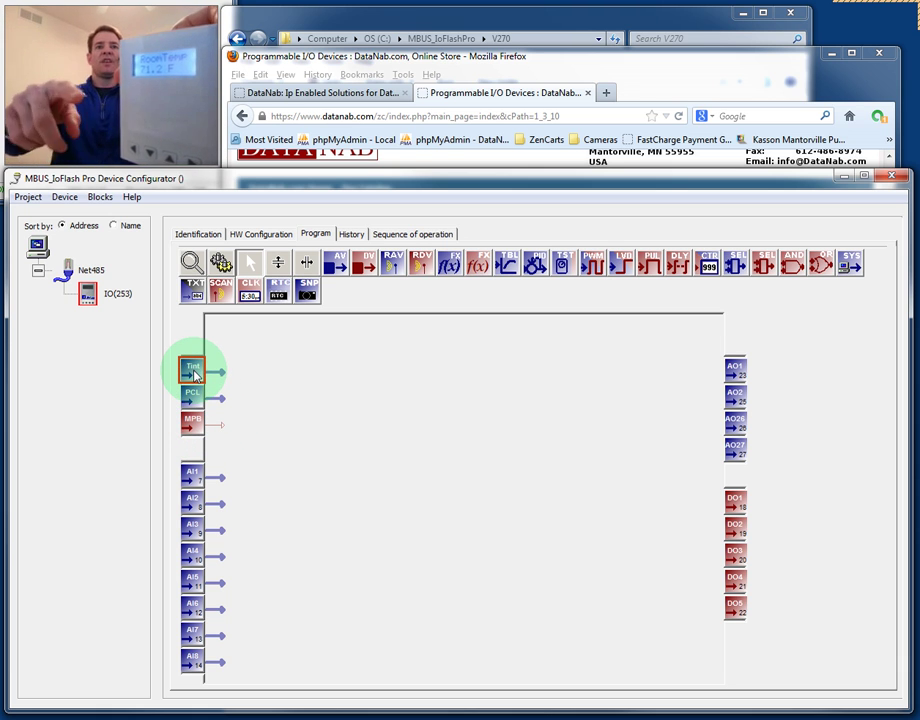
mouse_move(195, 376)
left_mouse_down()
mouse_move(199, 400)
mouse_move(205, 392)
mouse_move(191, 402)
mouse_move(201, 405)
mouse_move(207, 435)
mouse_move(220, 403)
mouse_move(209, 439)
mouse_move(199, 430)
mouse_move(213, 427)
mouse_move(226, 447)
mouse_move(351, 384)
mouse_move(389, 484)
mouse_move(372, 496)
mouse_move(205, 421)
mouse_move(181, 435)
mouse_move(148, 359)
mouse_move(182, 388)
mouse_move(275, 530)
mouse_move(269, 538)
mouse_move(312, 524)
mouse_move(208, 388)
mouse_move(195, 407)
left_mouse_up()
left_click(199, 425)
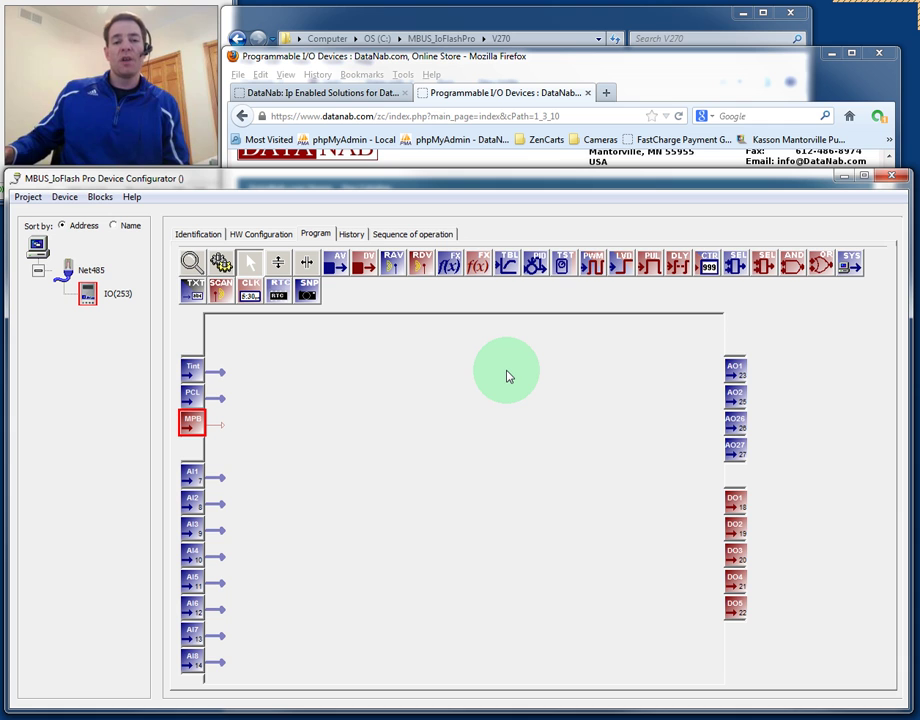
left_click(556, 496)
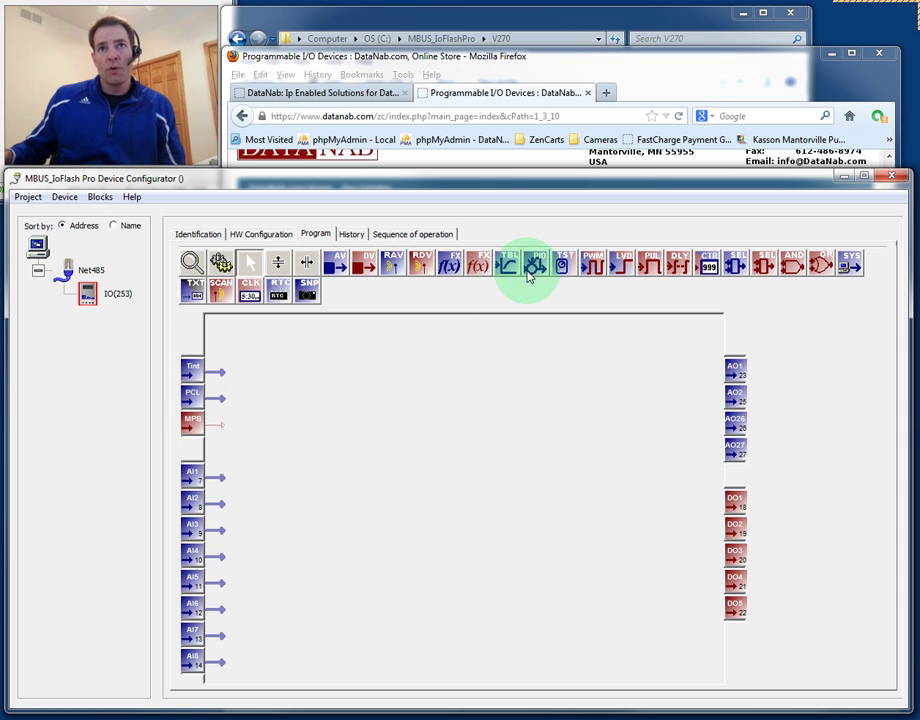
- Place a TST block in the middle of the program and open its editor, positioned clear of the block
left_click_drag(560, 266, 445, 427)
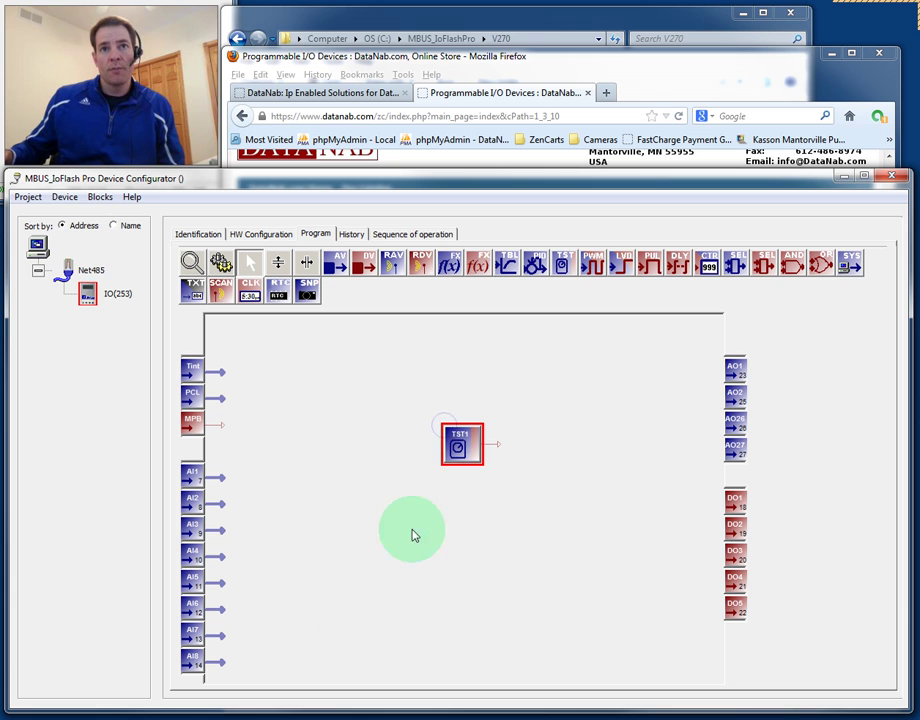
double_click(474, 450)
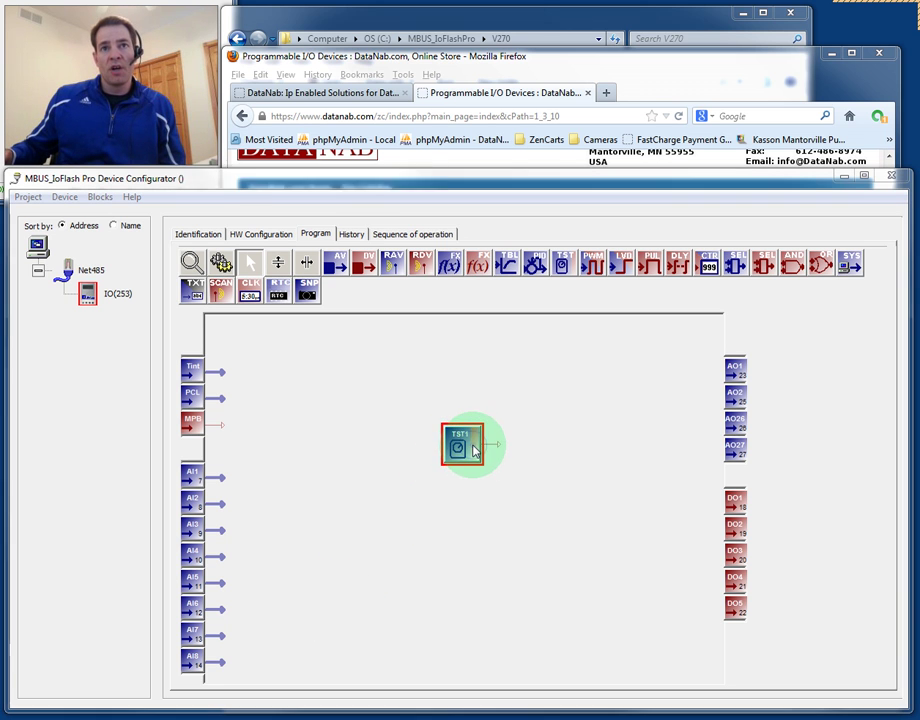
left_click_drag(370, 197, 745, 328)
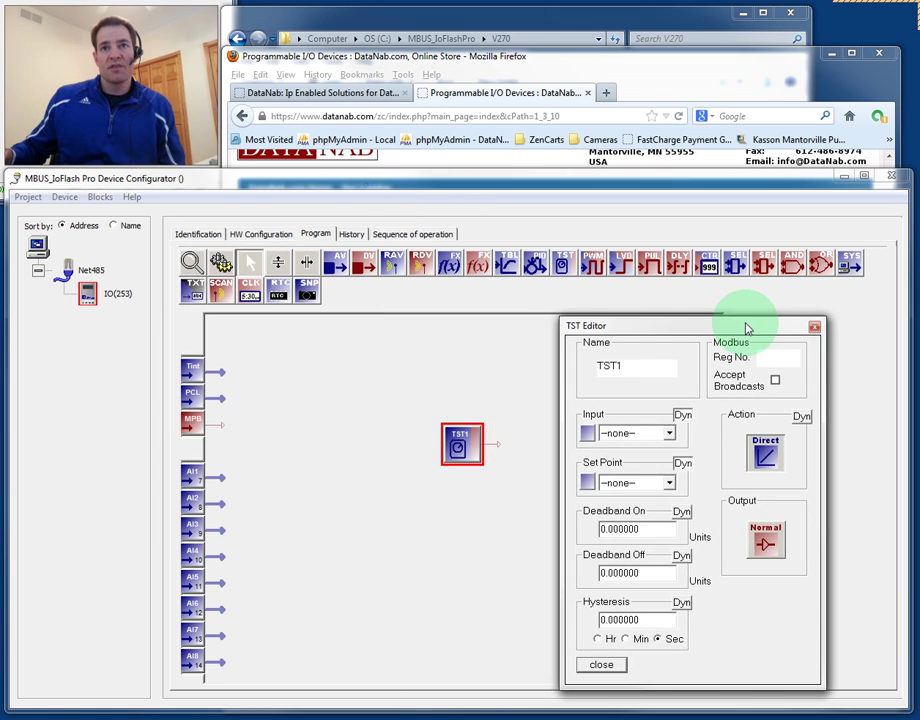
- Set the TST1 block's input to Tint
left_click(667, 435)
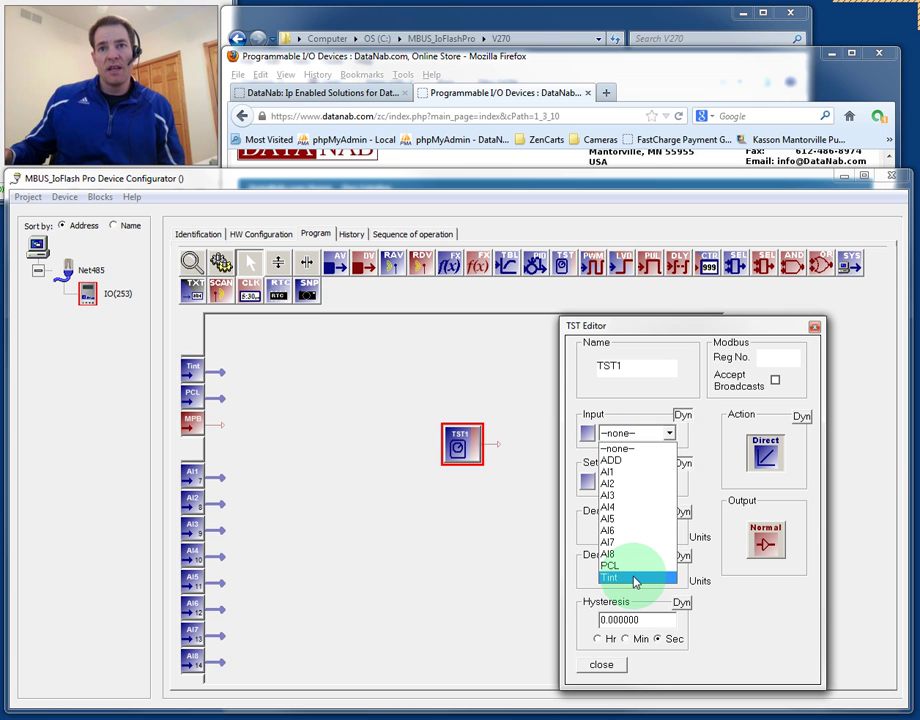
left_click(645, 433)
left_click(640, 438)
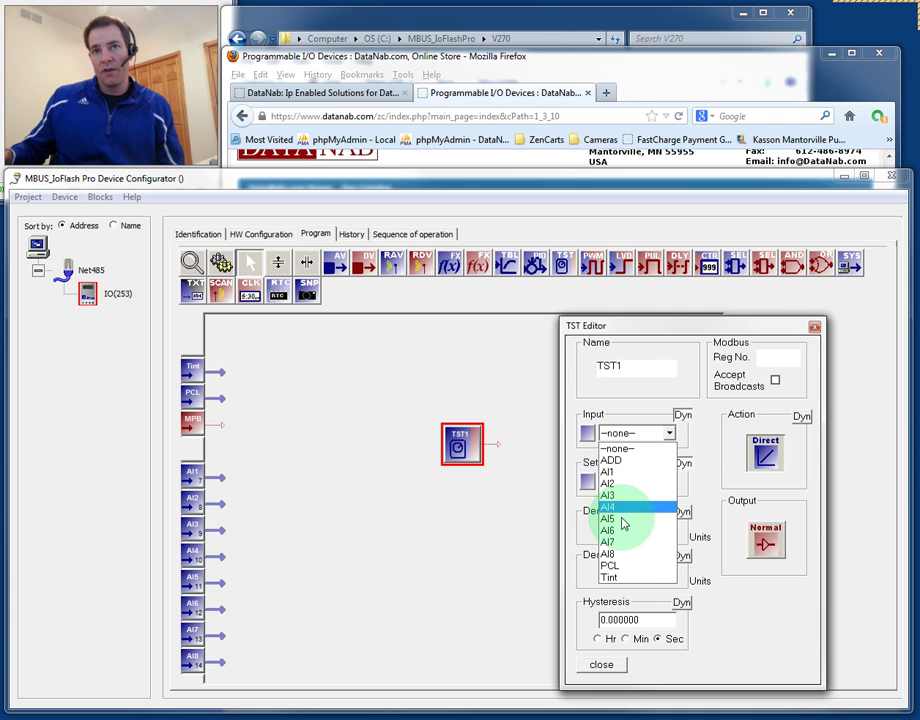
left_click(630, 578)
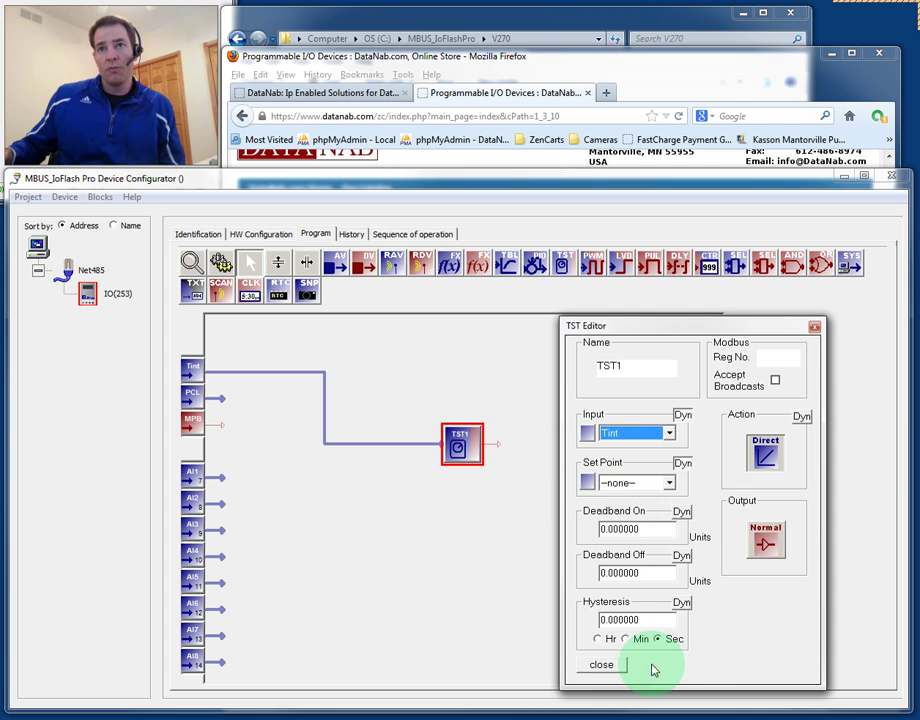
- Place an AV block below and to the left of the TST1 block and rename it Setpoint
left_click(600, 664)
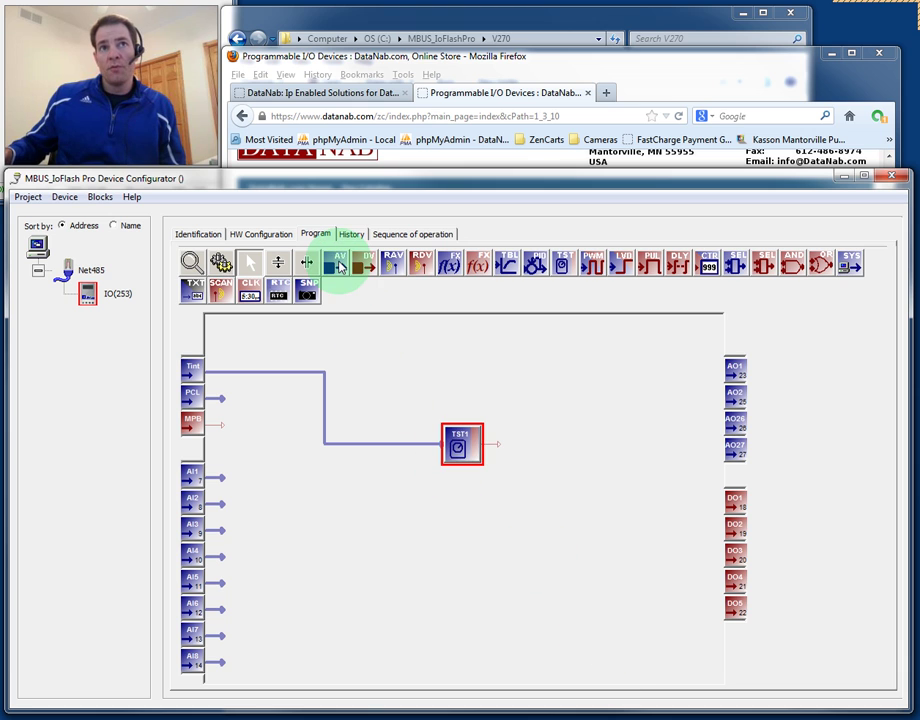
left_click_drag(338, 270, 345, 503)
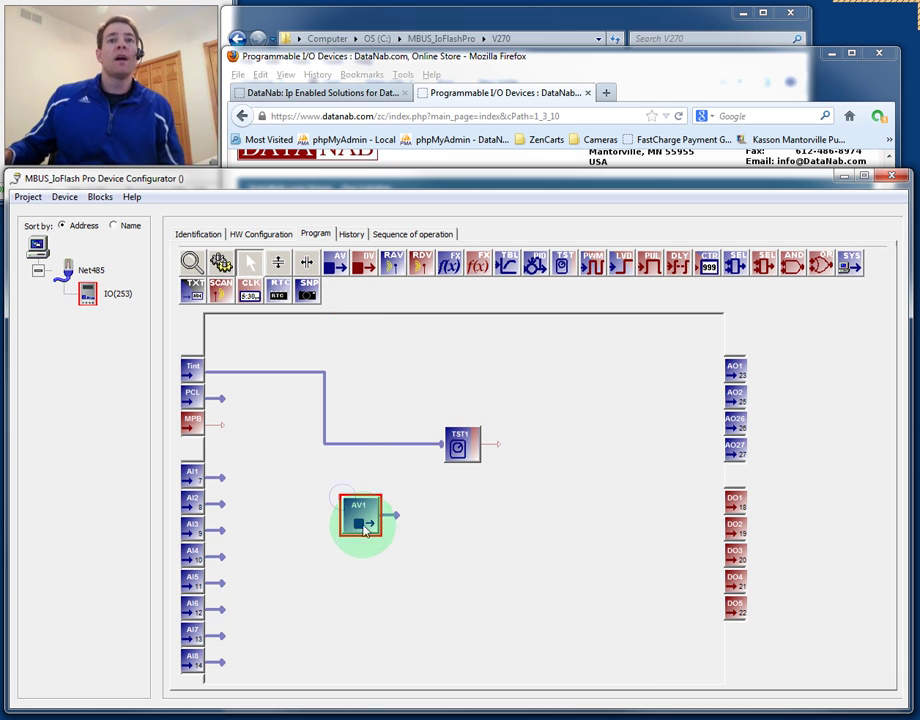
double_click(366, 520)
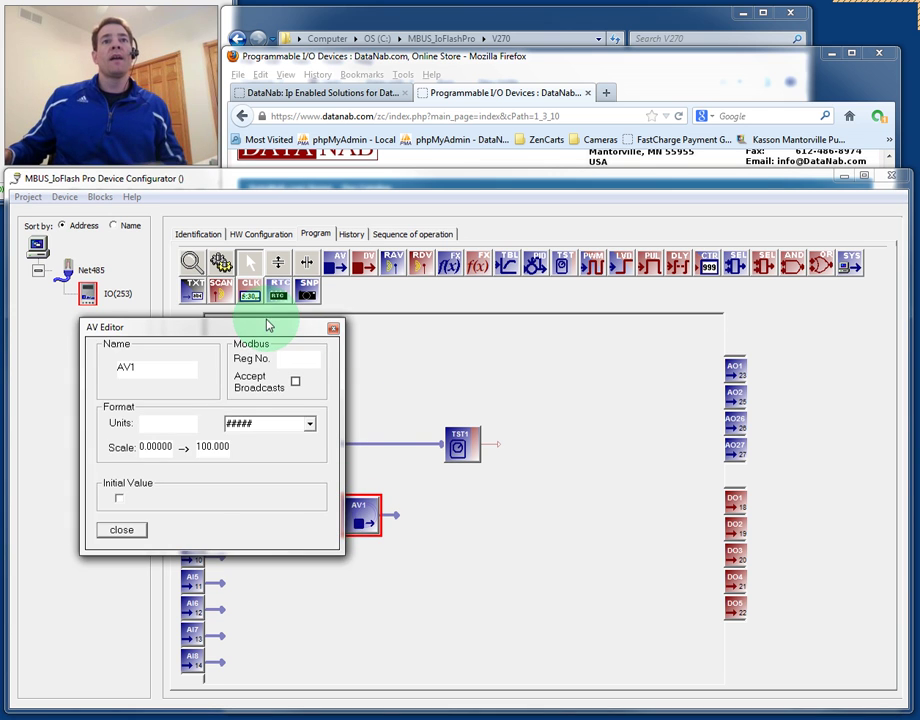
left_click_drag(267, 326, 775, 345)
double_click(592, 373)
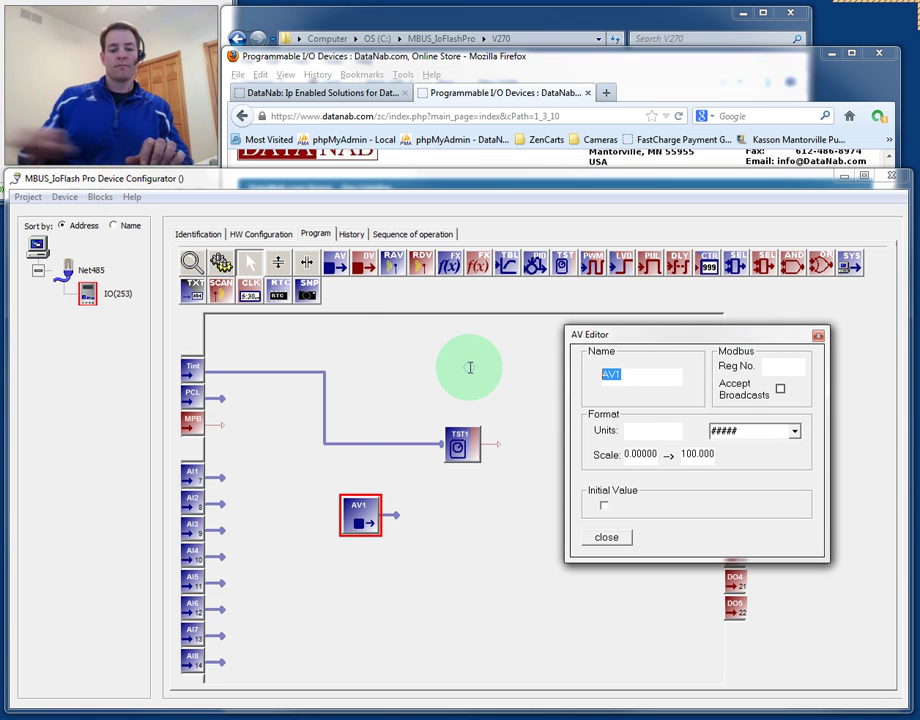
type("Setpoint")
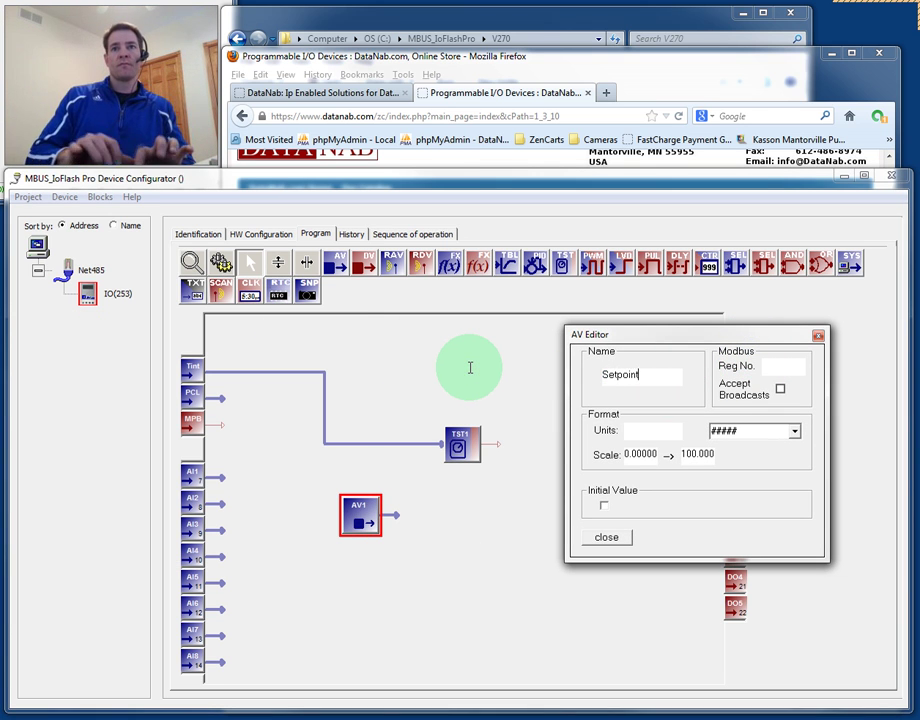
- Give the Setpoint block units of F, the ###.# format and an initial value of 70
left_click(659, 432)
type("F")
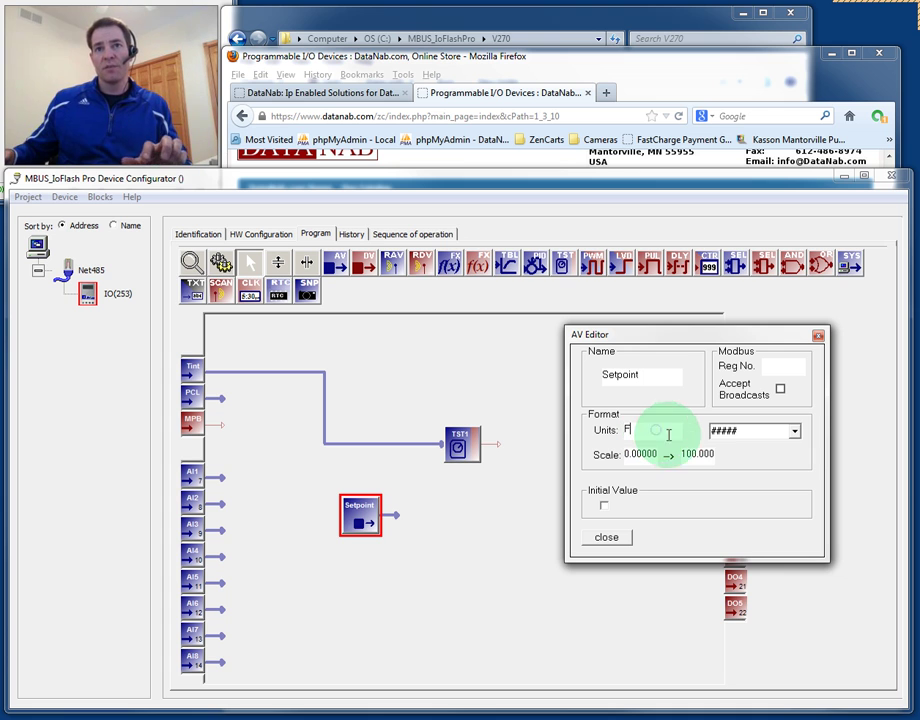
left_click(795, 431)
left_click(780, 466)
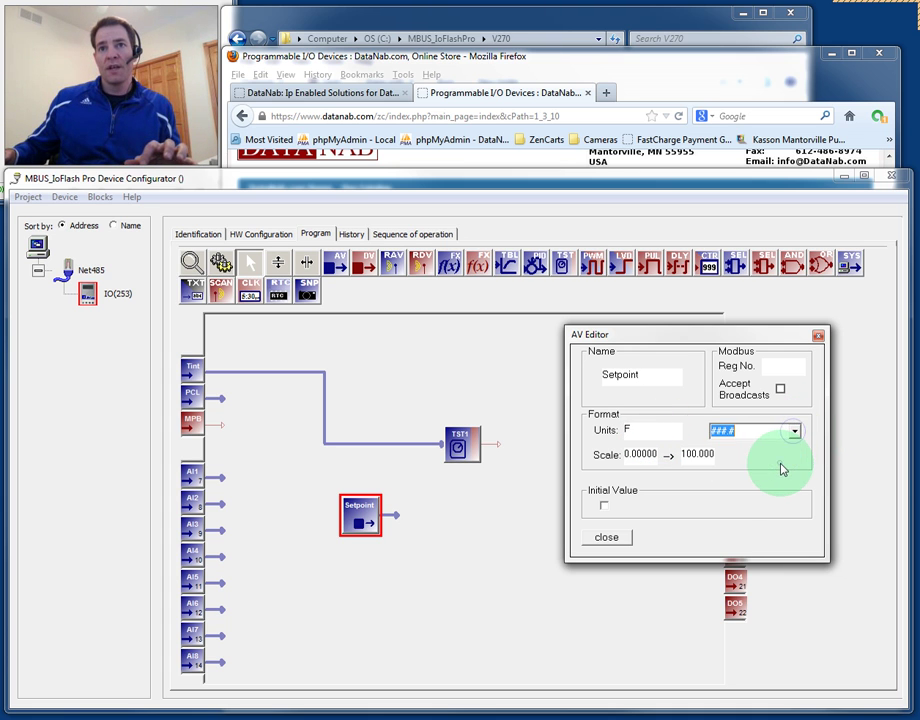
left_click(603, 505)
double_click(705, 502)
type("70")
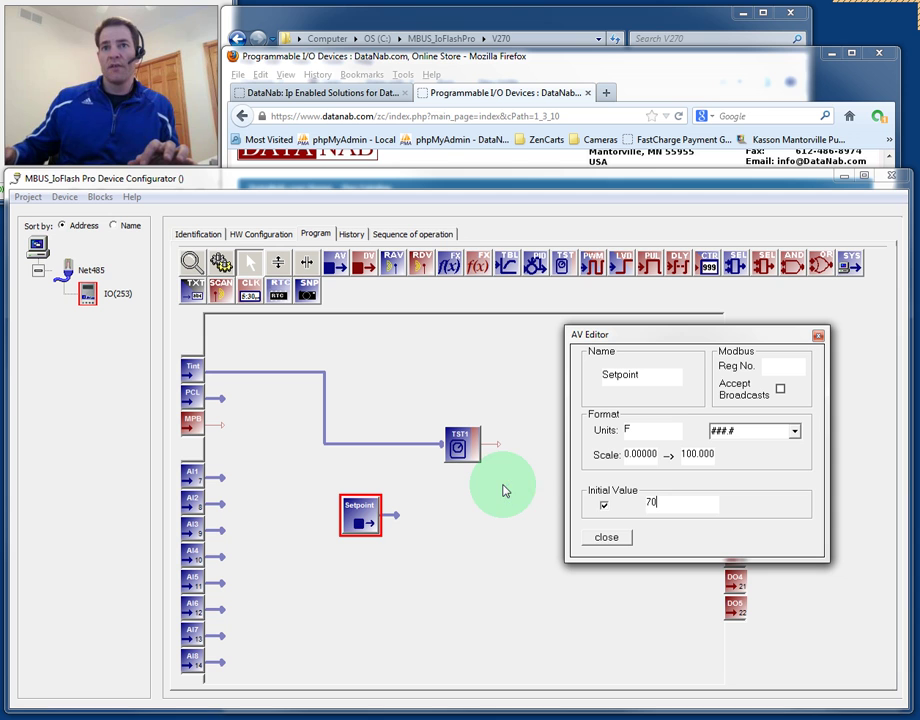
left_click(612, 537)
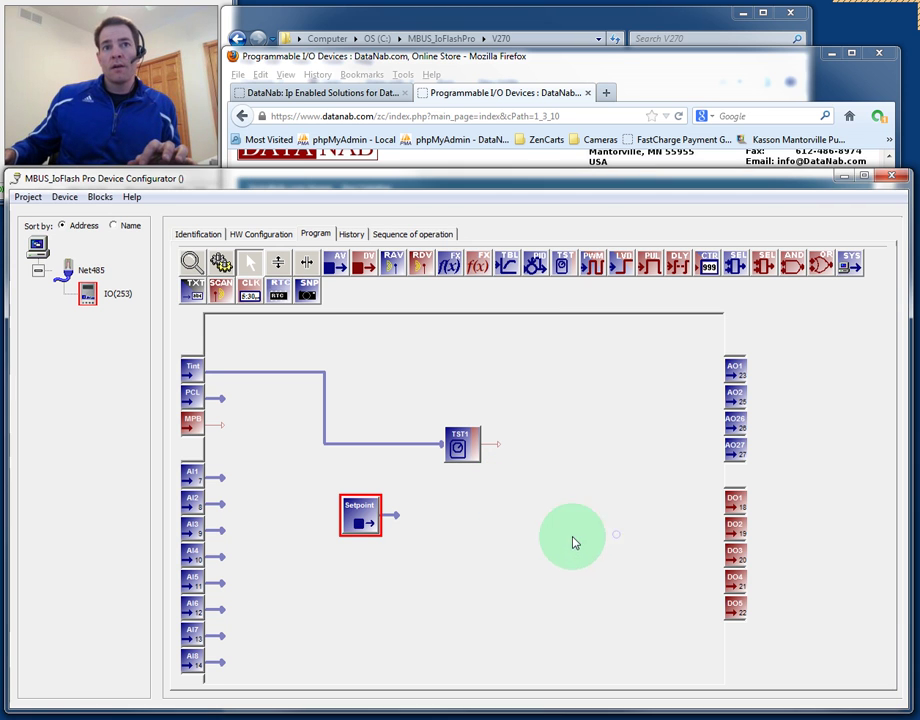
- Reopen the TST1 block's editor and assign the Setpoint block as its set point
double_click(460, 447)
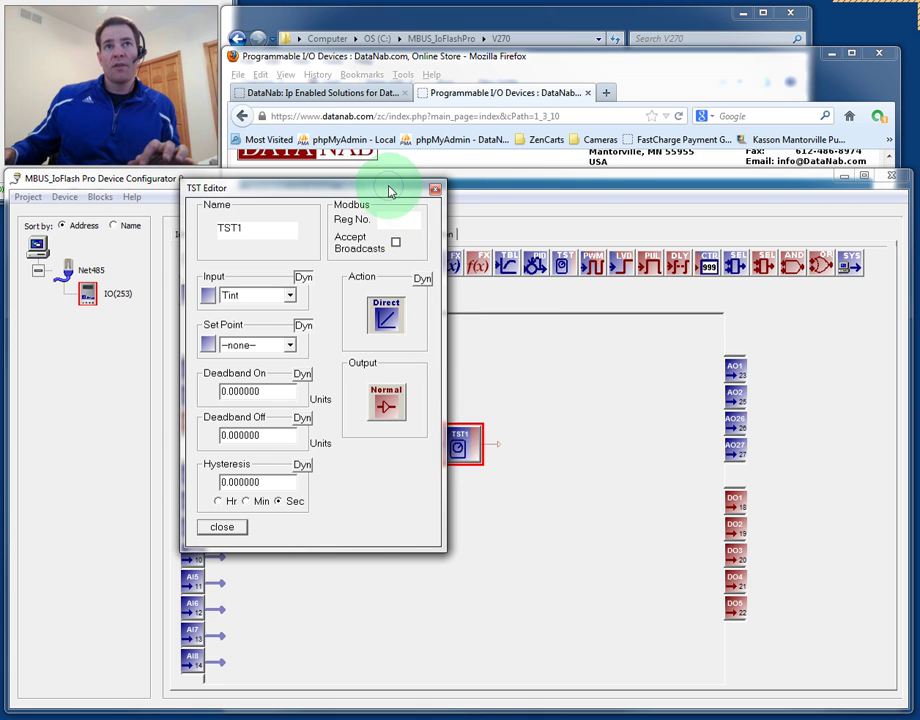
left_click_drag(390, 191, 754, 254)
left_click(646, 410)
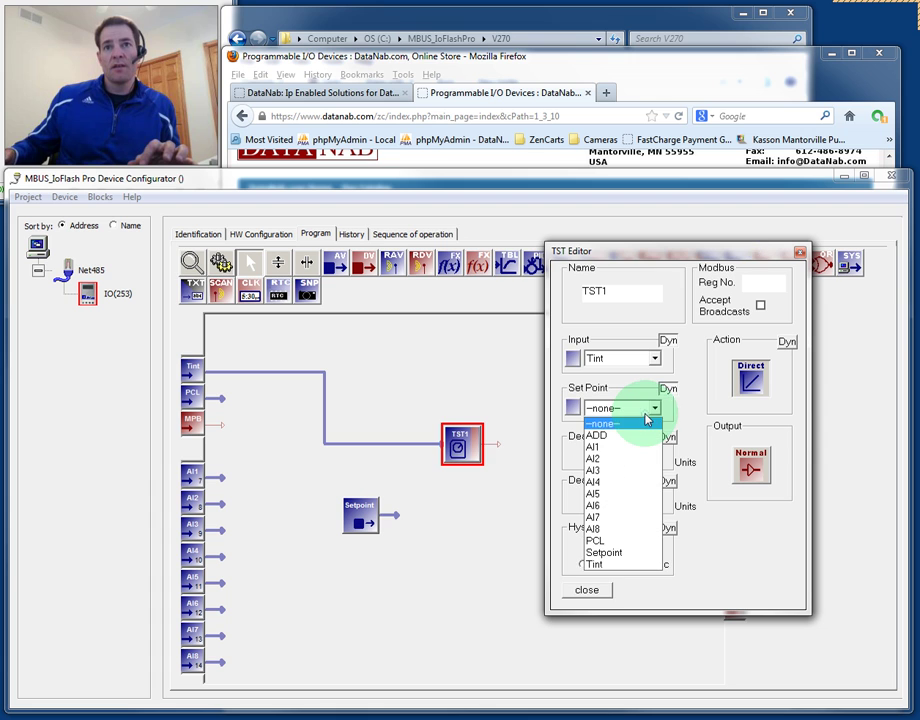
left_click(608, 554)
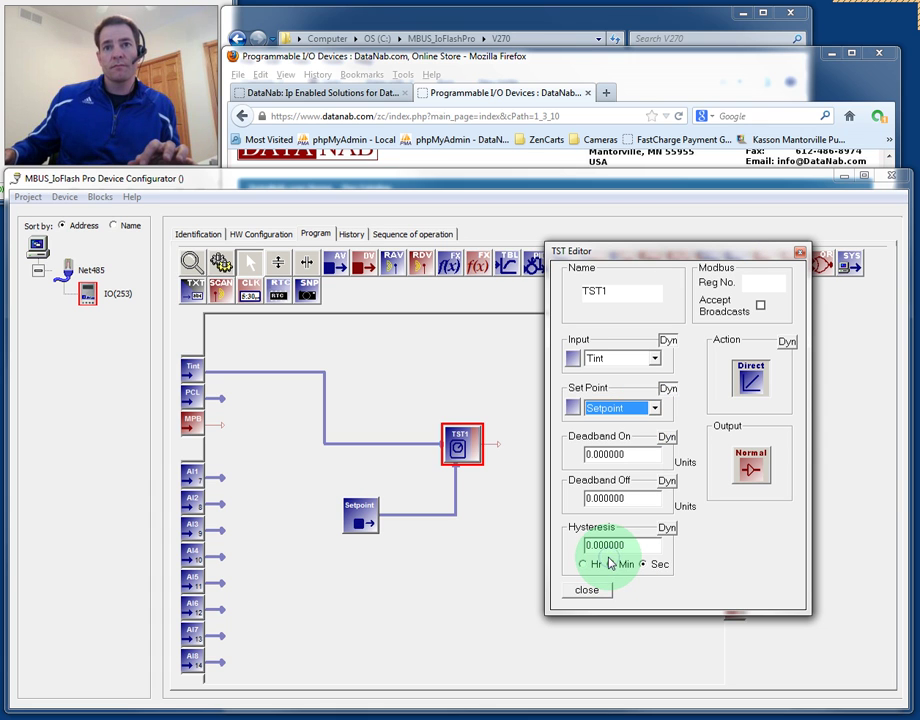
- Set TST1's Deadband On and Deadband Off to 1 each, then close its editor
left_click_drag(610, 460, 552, 455)
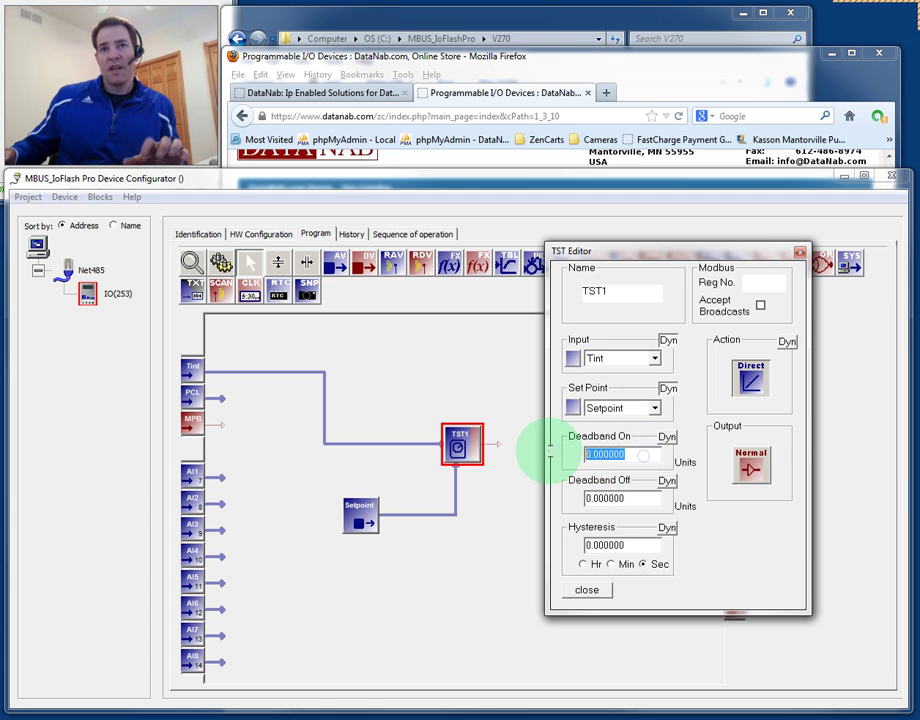
type("1")
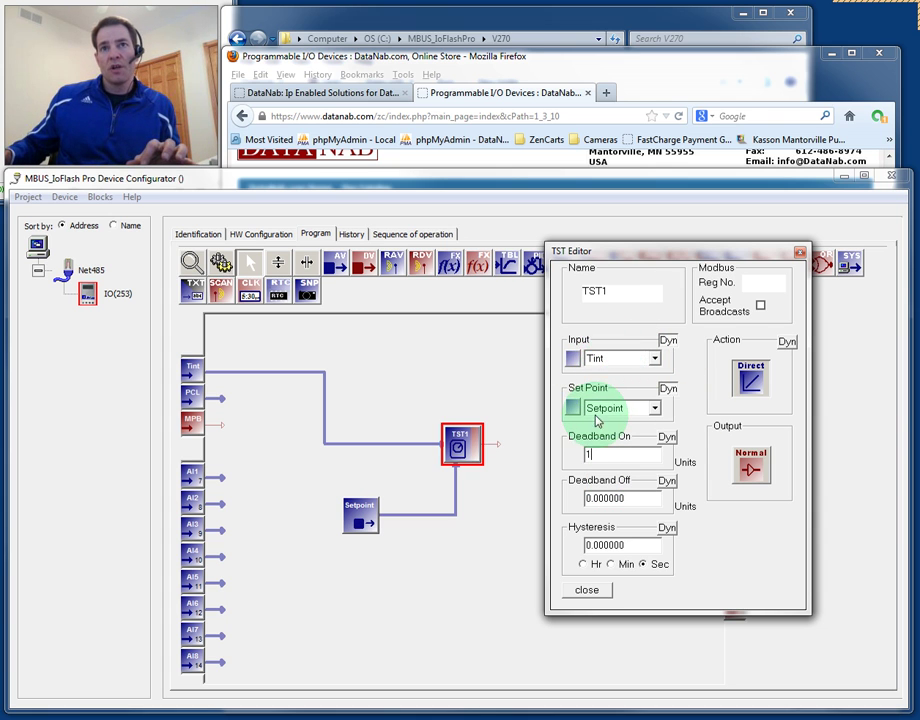
left_click_drag(604, 456, 585, 455)
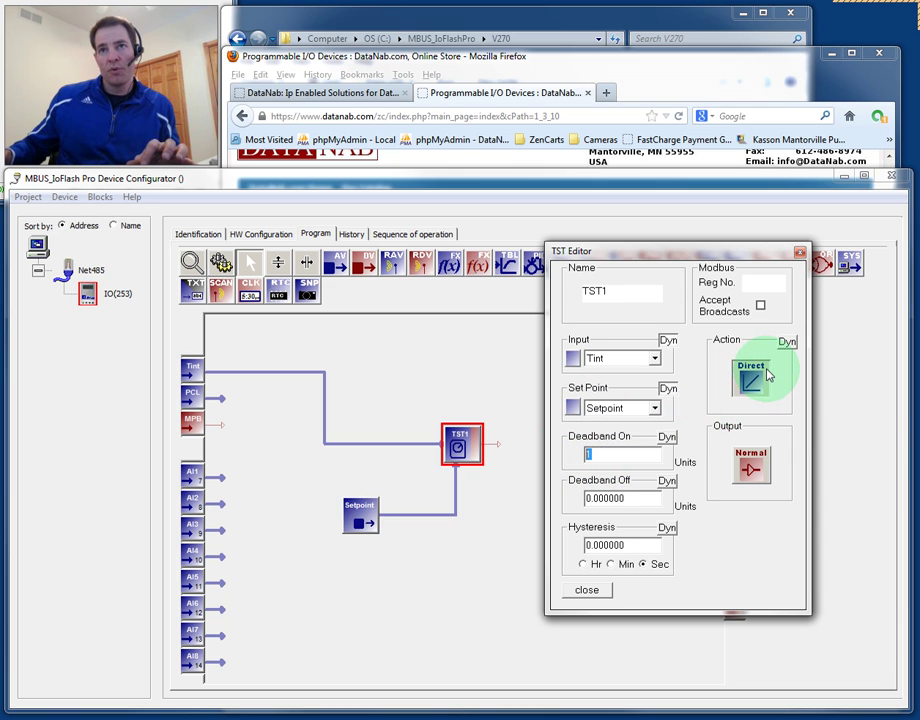
left_click_drag(639, 497, 534, 509)
type("1")
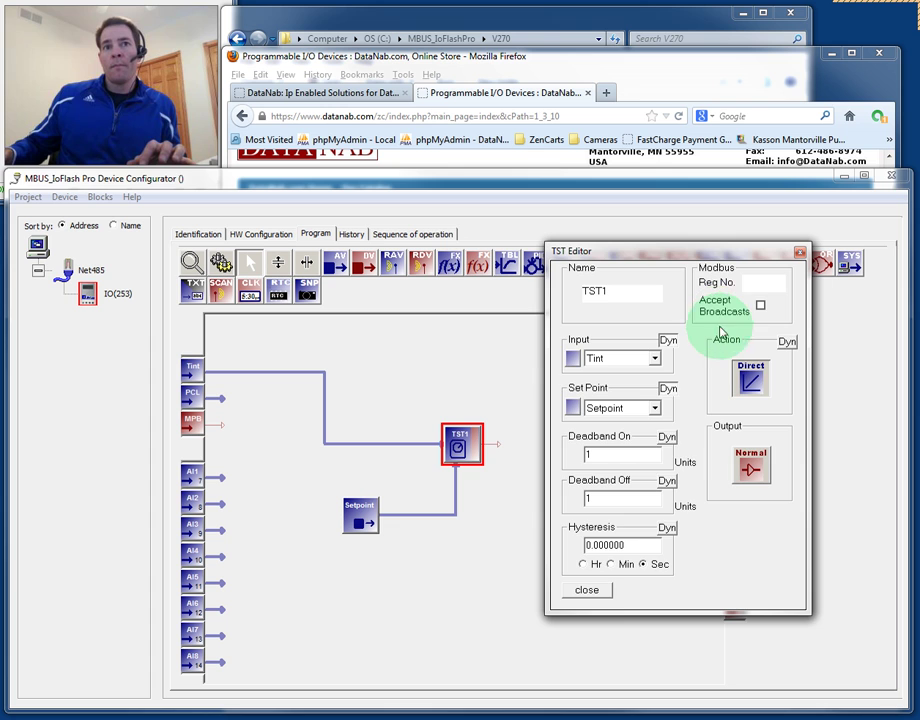
left_click(590, 591)
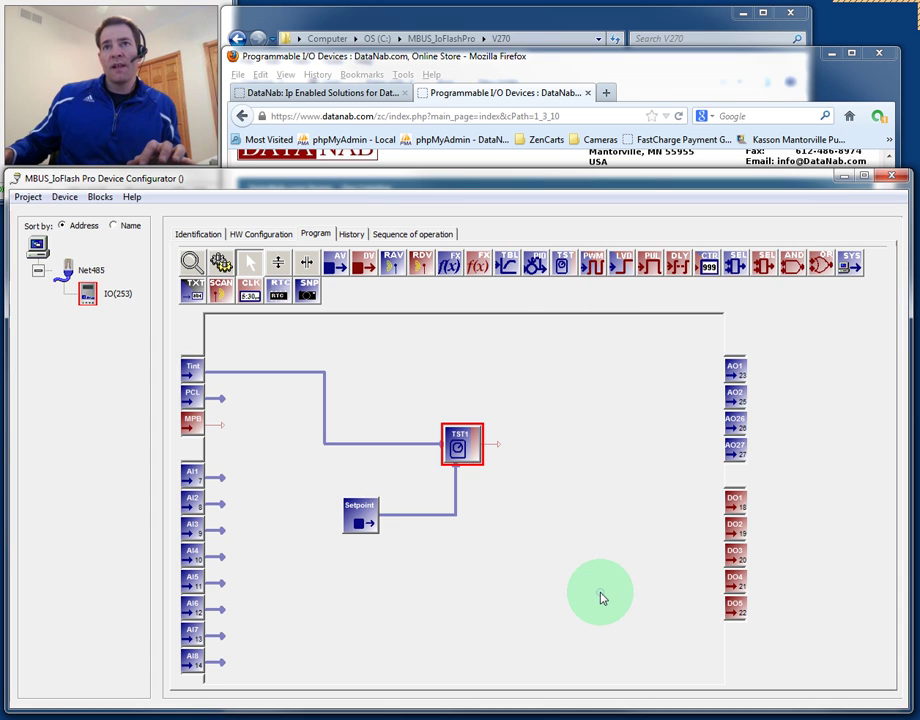
- Set the Tint input block's units to F and its number format to ###.#
double_click(196, 376)
left_click_drag(130, 140, 722, 310)
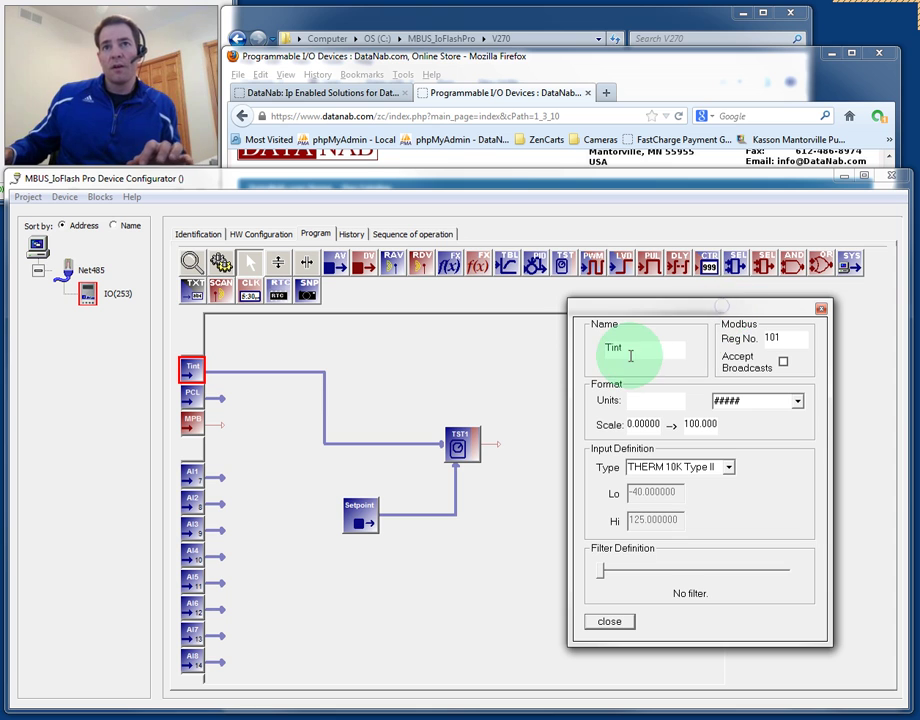
left_click(656, 401)
type("F")
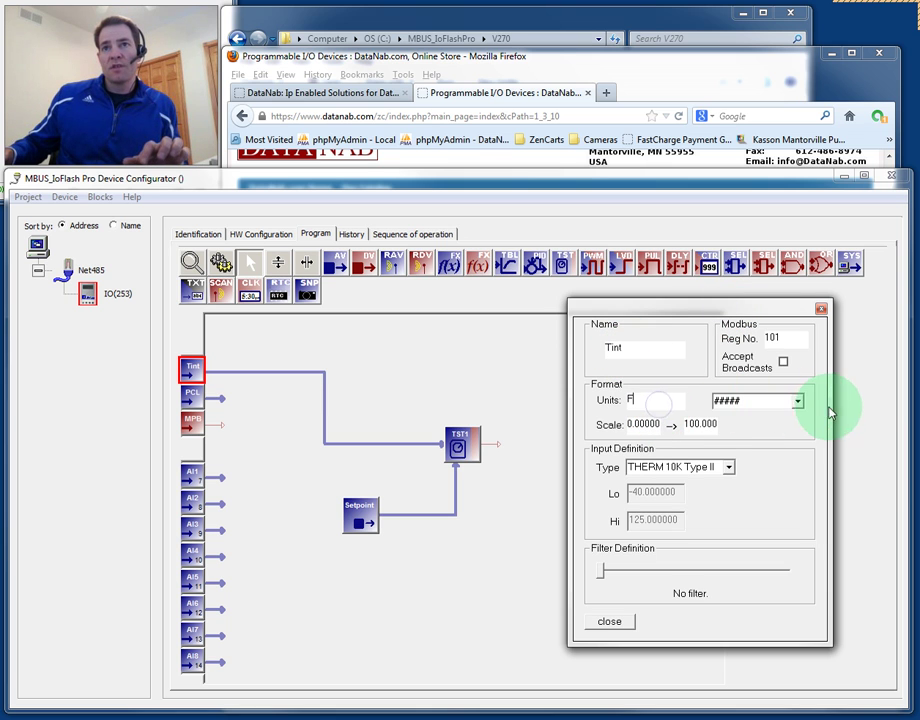
left_click(797, 401)
left_click(787, 431)
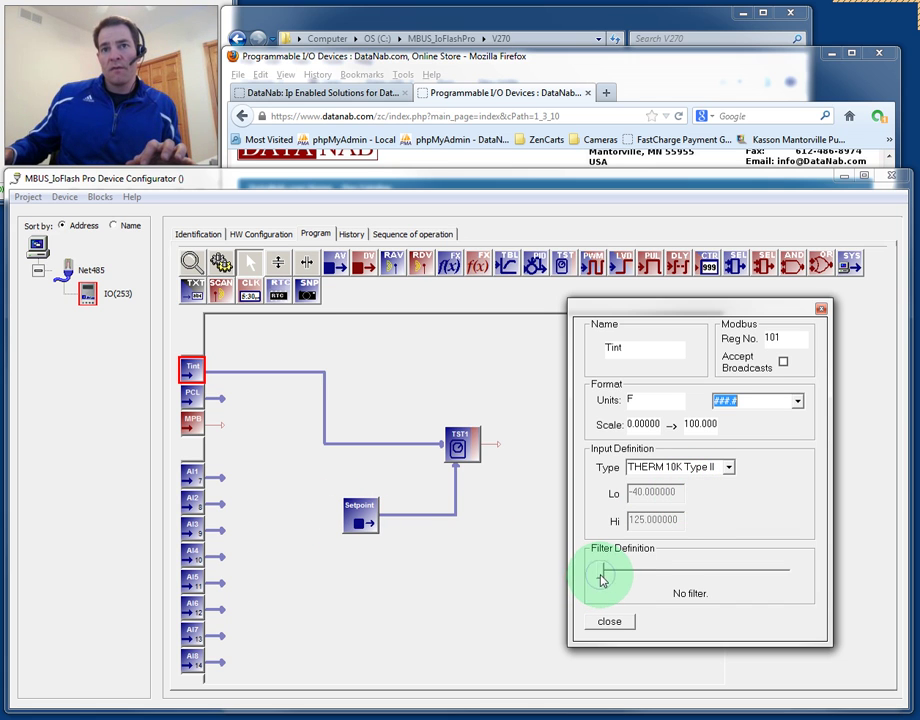
- Set the Tint block's filter to 4s Avg / 1.0s Update and close its editor
left_click_drag(602, 578, 607, 580)
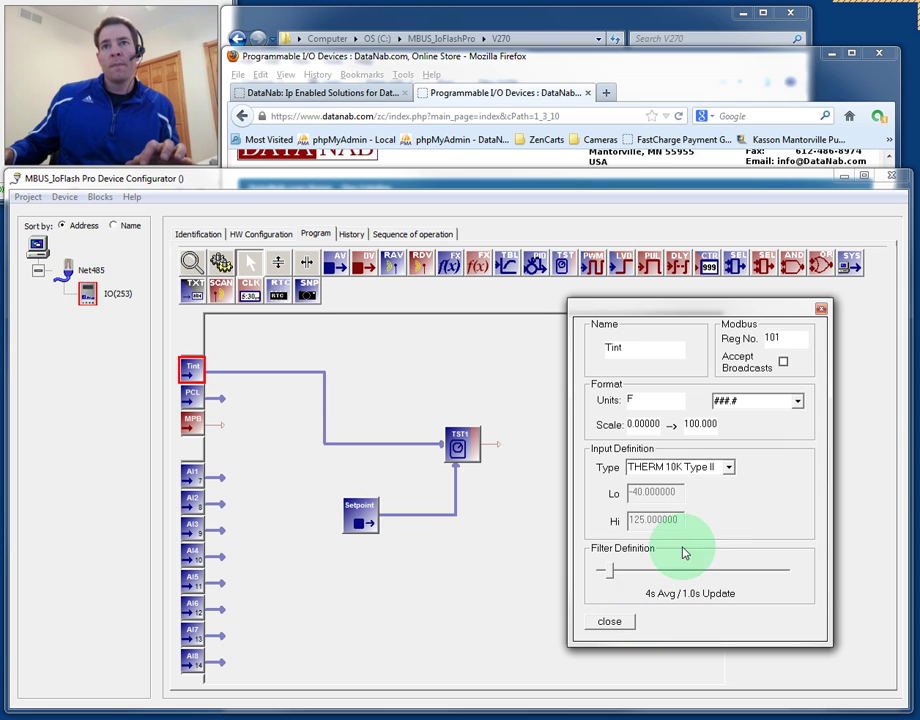
left_click_drag(787, 336, 752, 335)
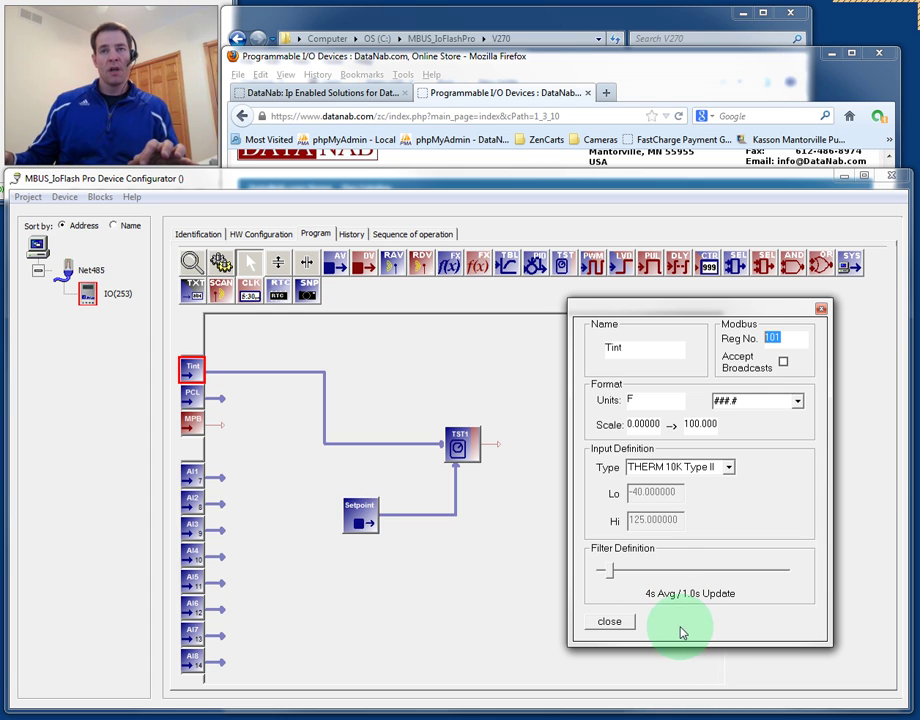
left_click(612, 622)
- Assign Modbus register 102 to the Setpoint block
double_click(366, 516)
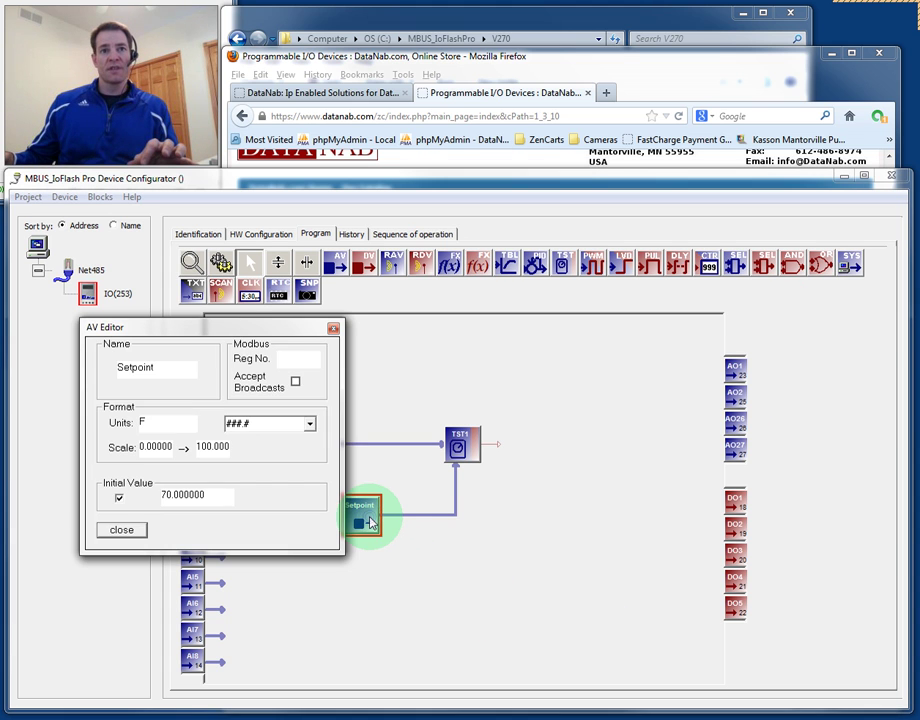
left_click_drag(263, 328, 704, 435)
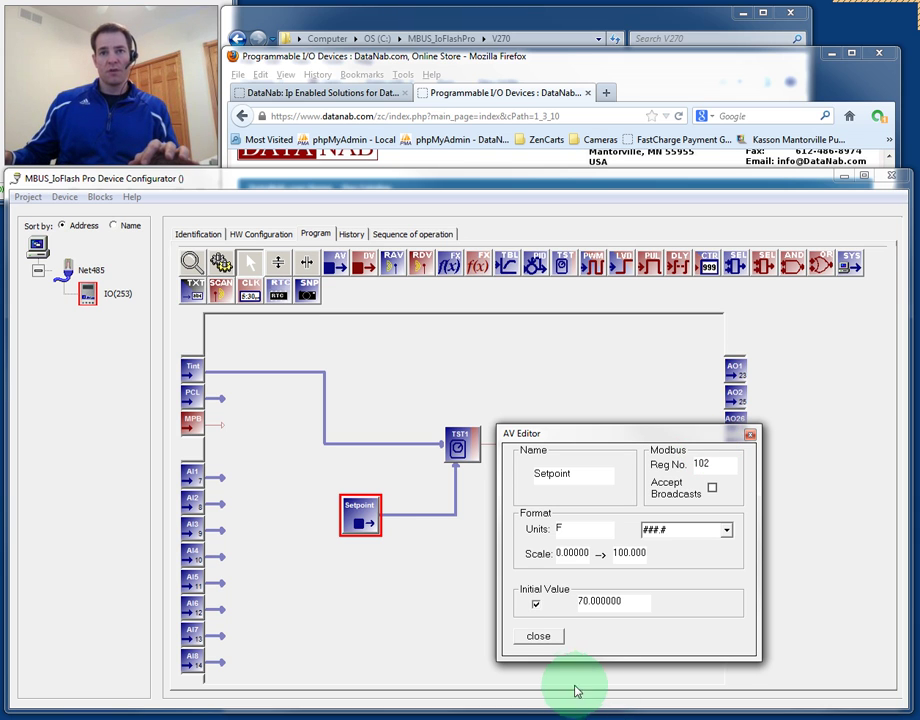
left_click(539, 637)
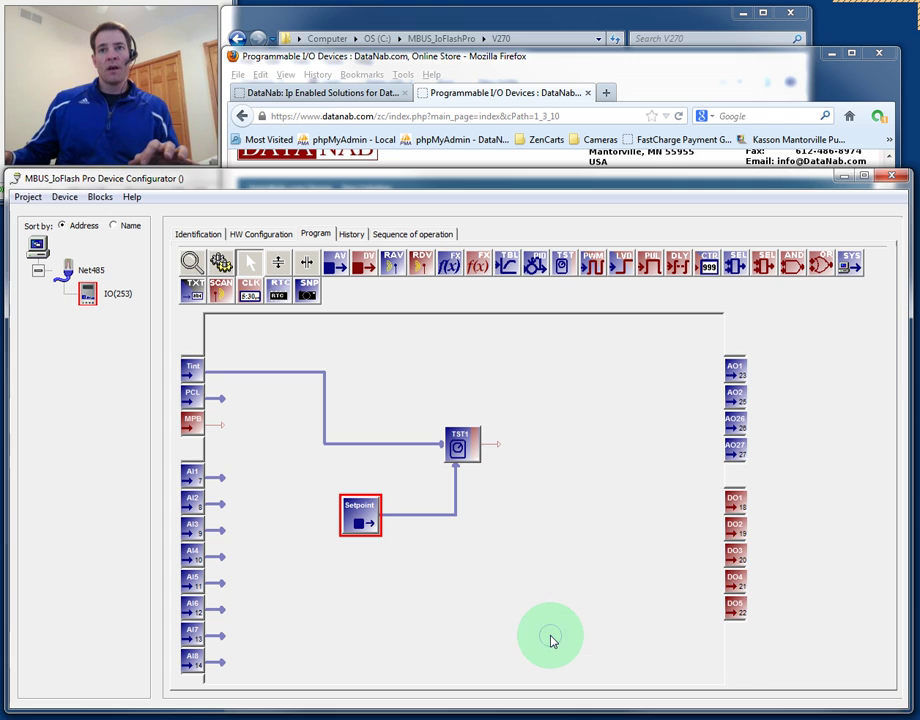
- Assign Modbus register 103 to the DO1 output block and set its input to TST1
double_click(739, 506)
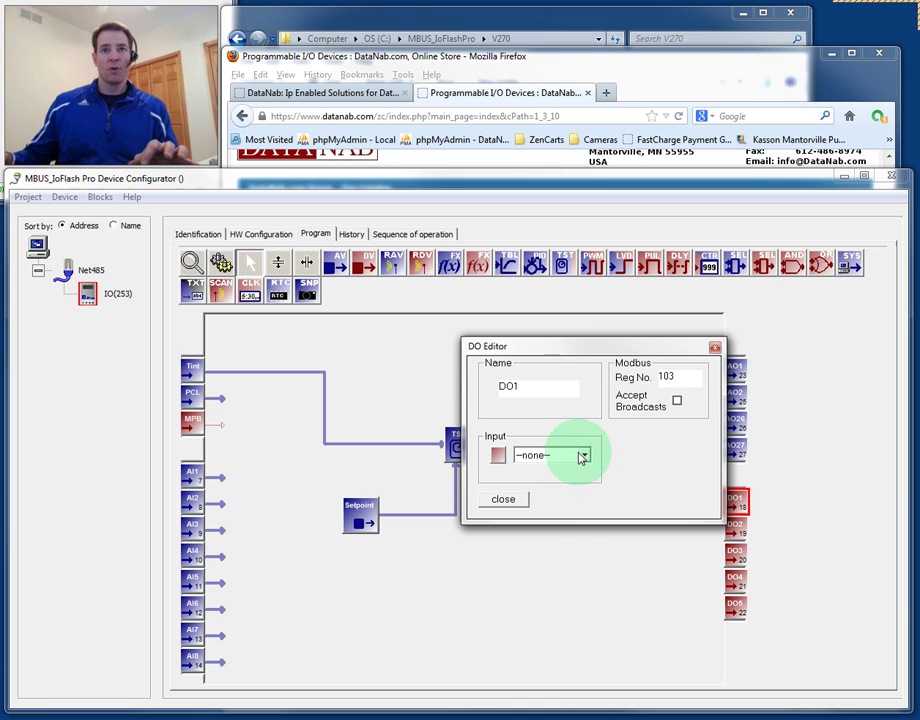
left_click_drag(576, 348, 500, 209)
left_click(506, 316)
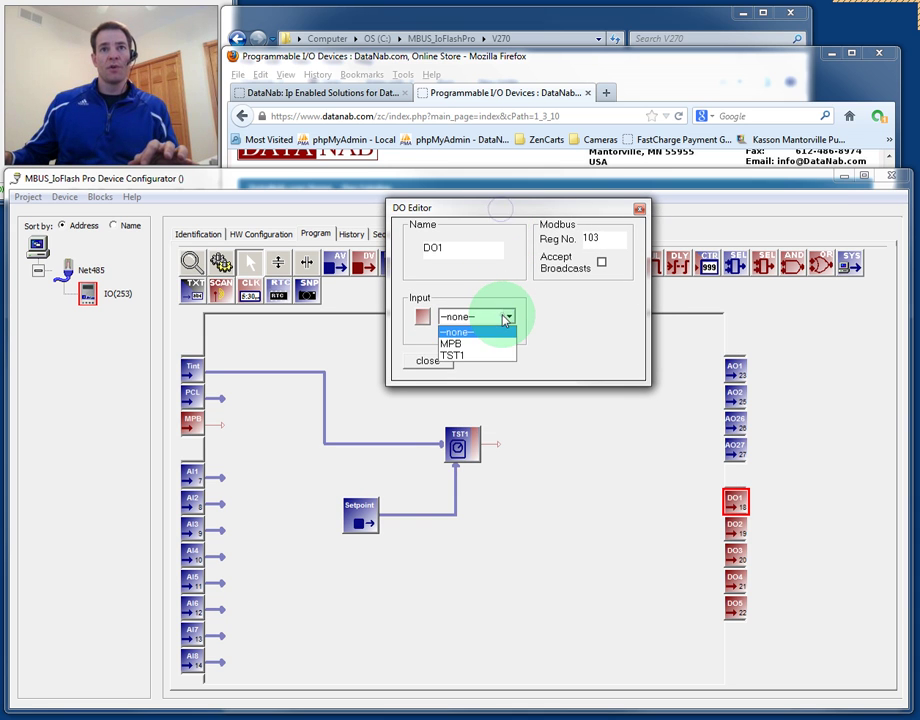
left_click(496, 357)
left_click(431, 362)
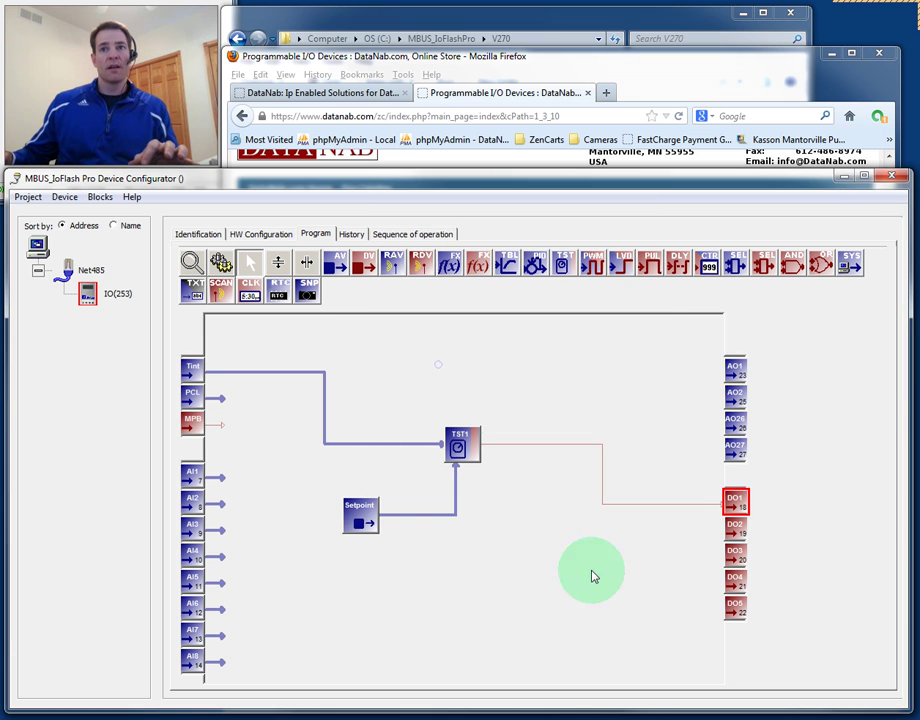
left_click(514, 584)
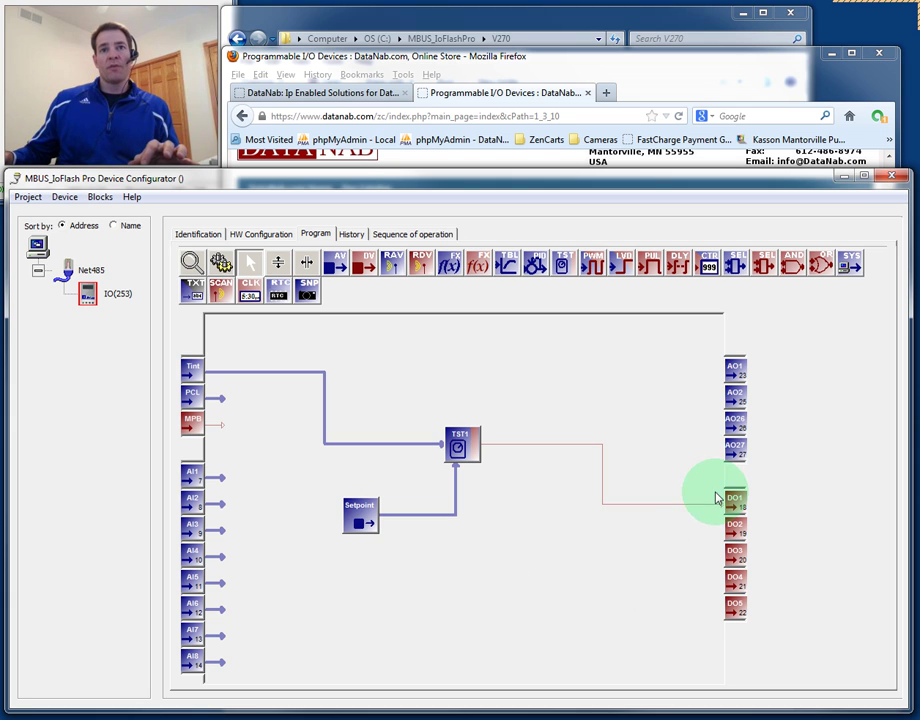
left_click(232, 347)
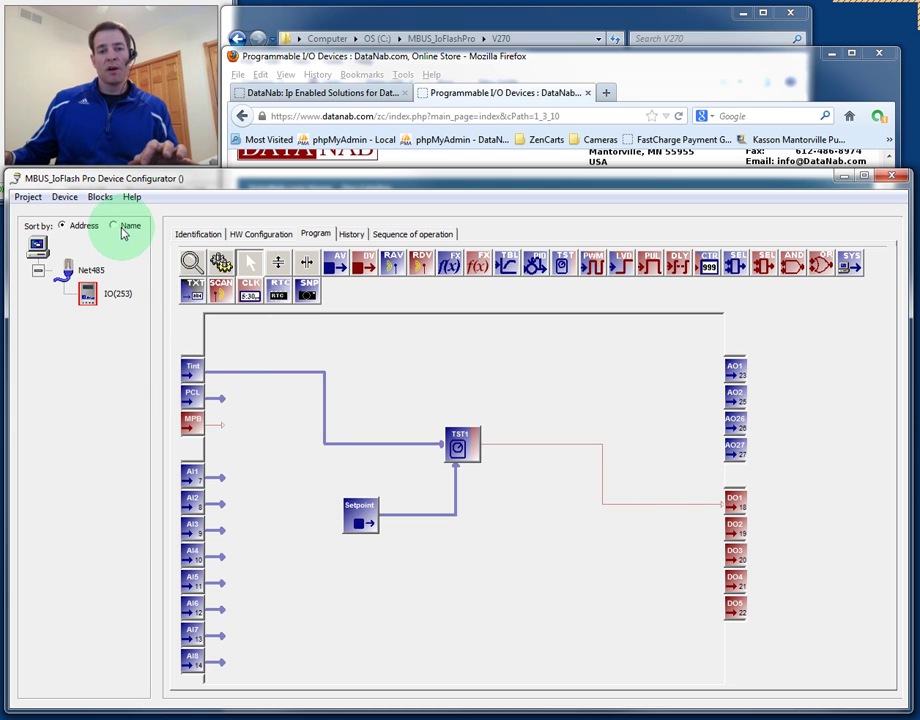
left_click(64, 197)
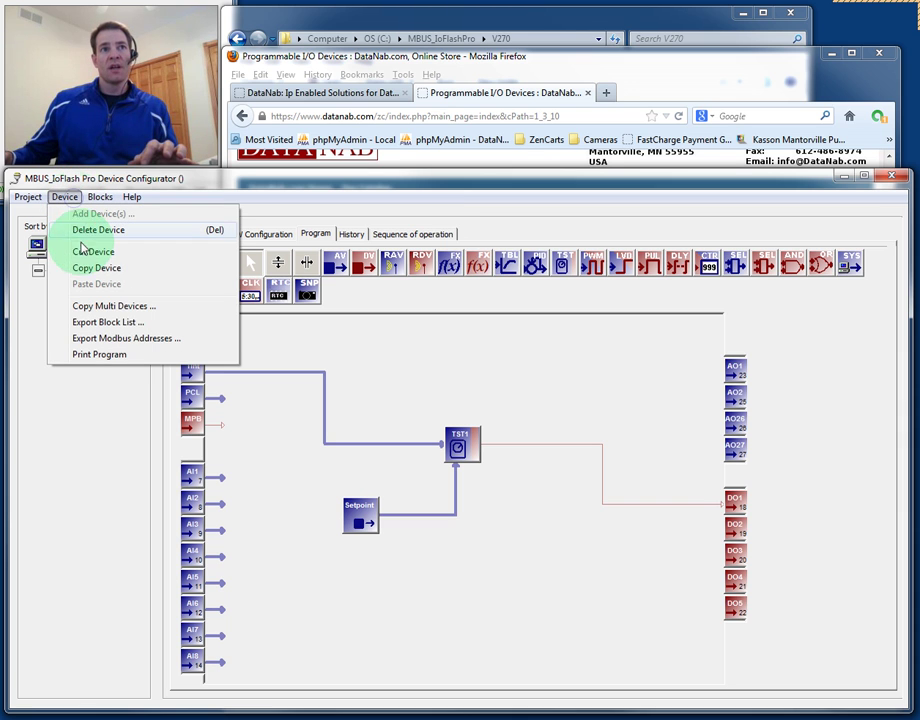
left_click(520, 370)
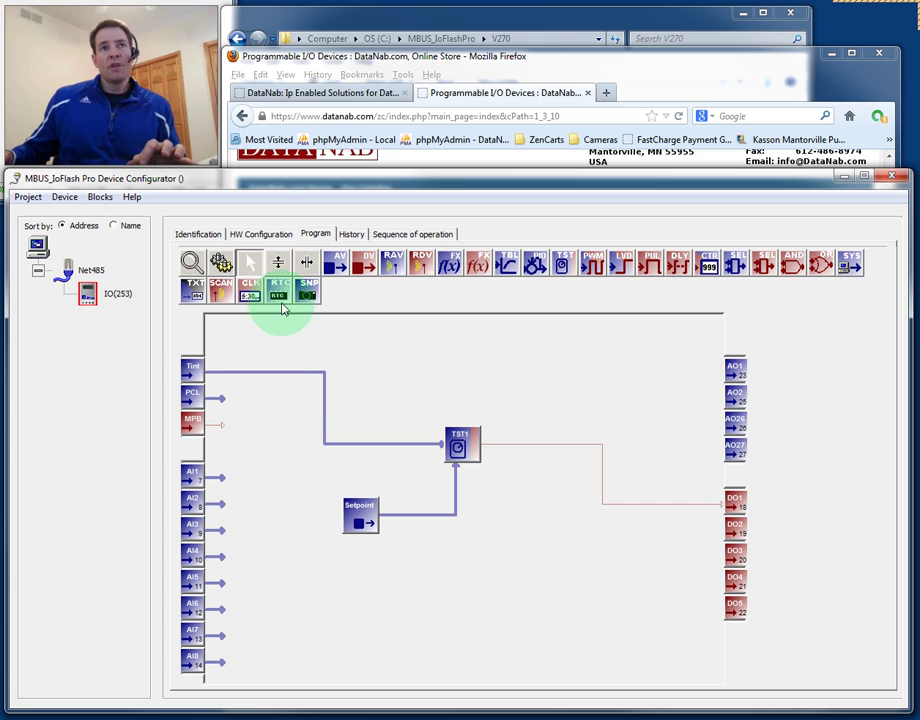
- Open the MBus_io12_LCD display configuration and assign Tint as display item 1 with code RoomTemp and User access
left_click(276, 237)
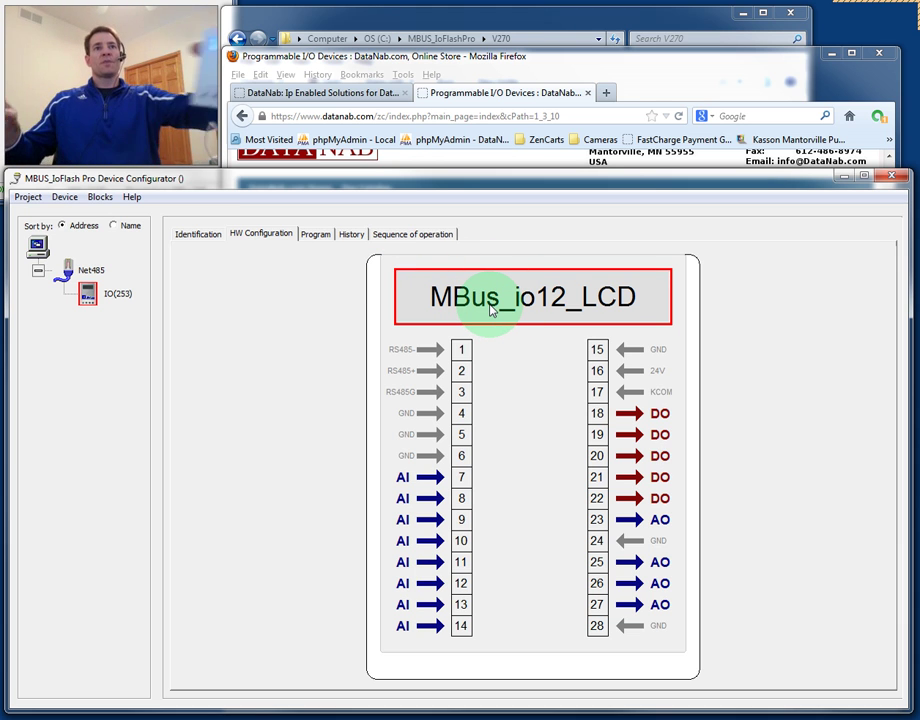
double_click(585, 298)
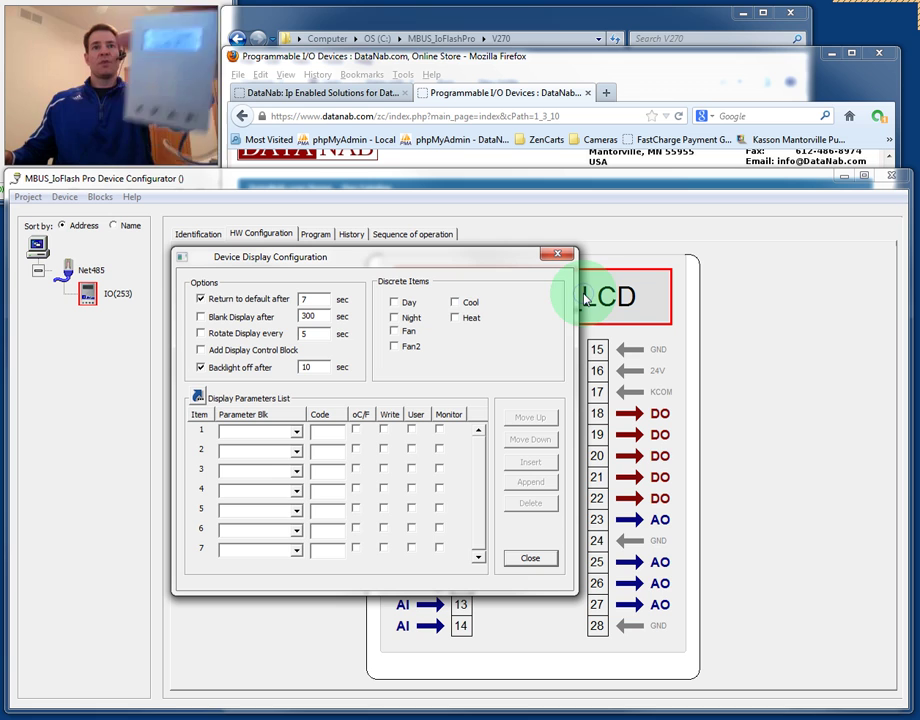
left_click(296, 434)
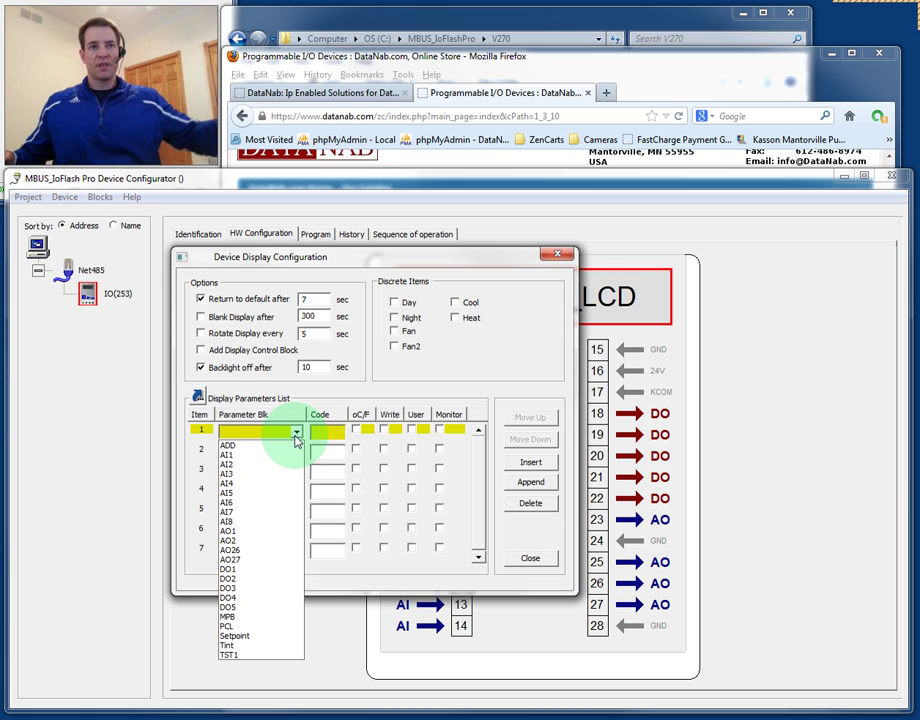
left_click(268, 648)
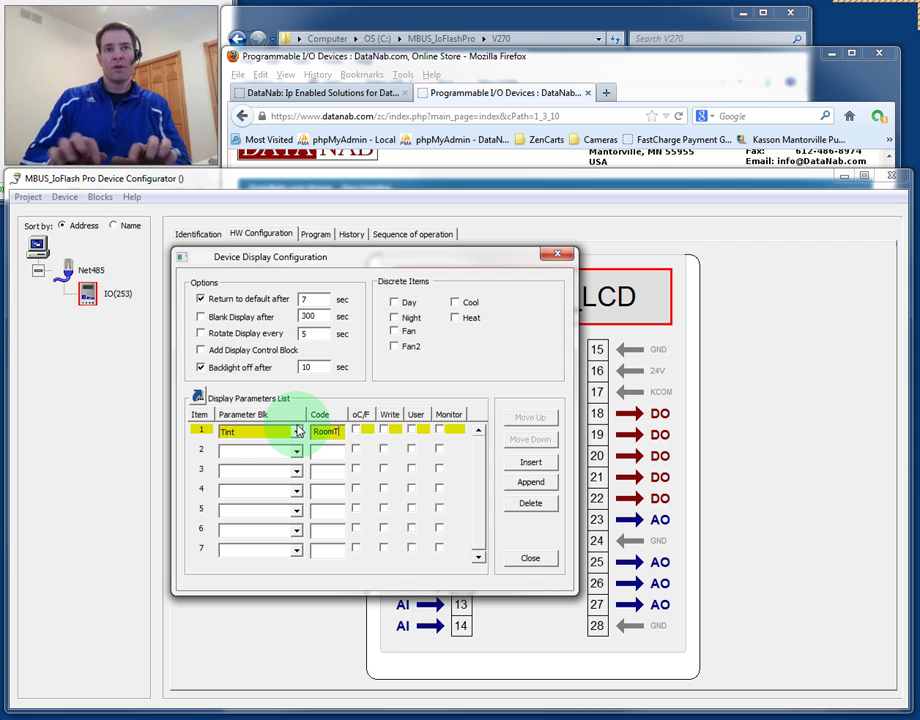
left_click(411, 430)
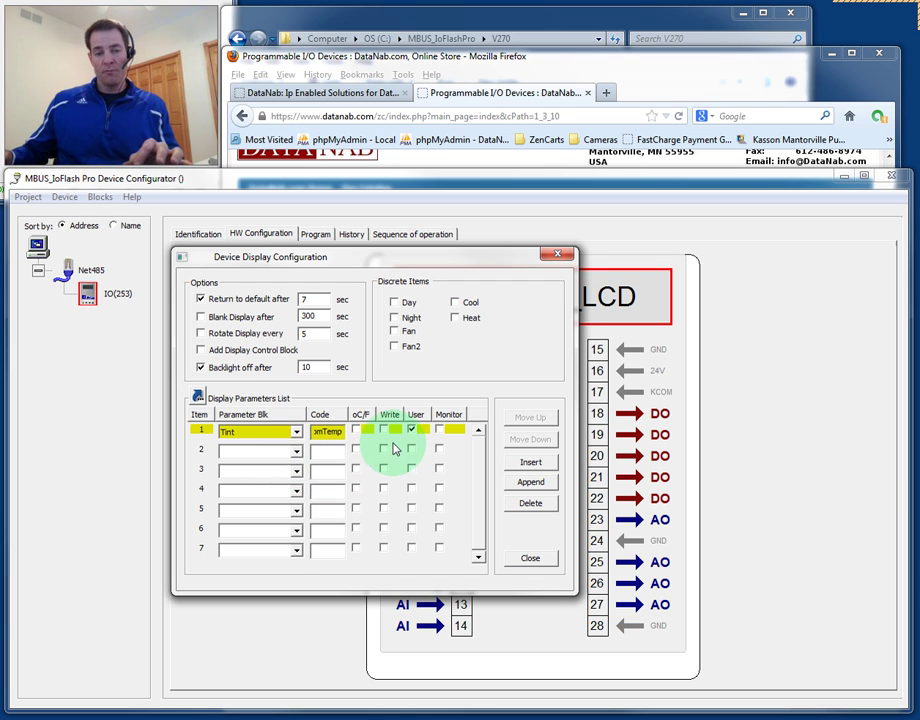
- Assign the Setpoint block as display item 2 with both User and Write access
left_click(291, 457)
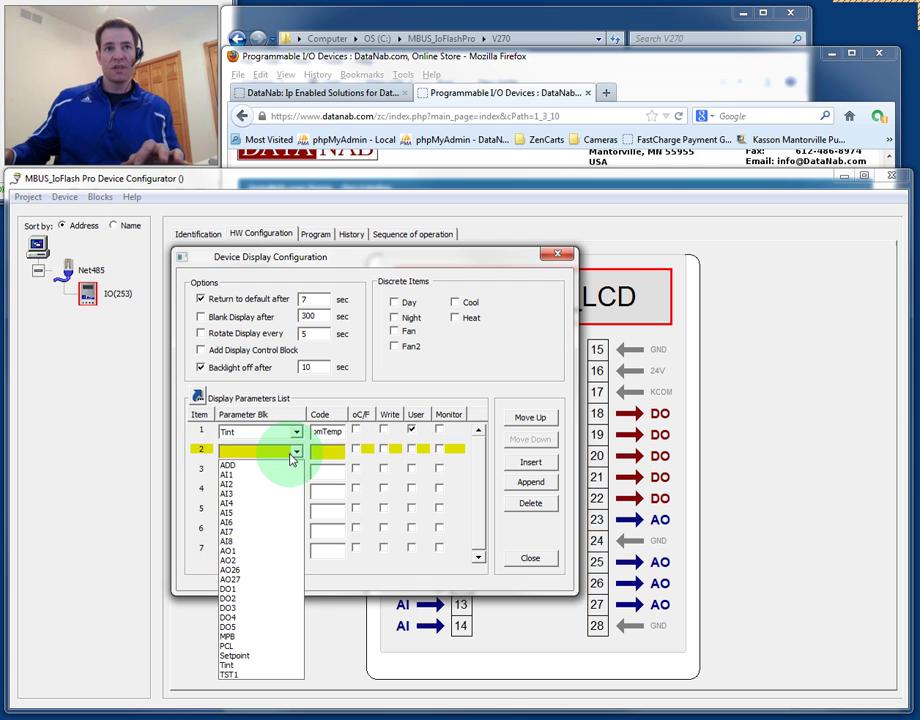
left_click(259, 656)
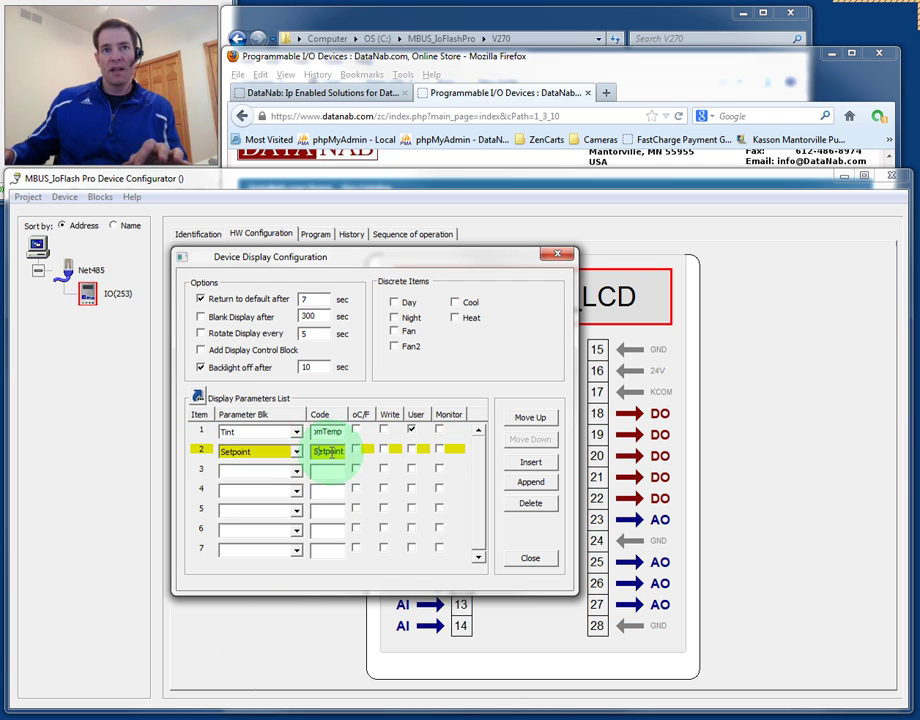
left_click(410, 450)
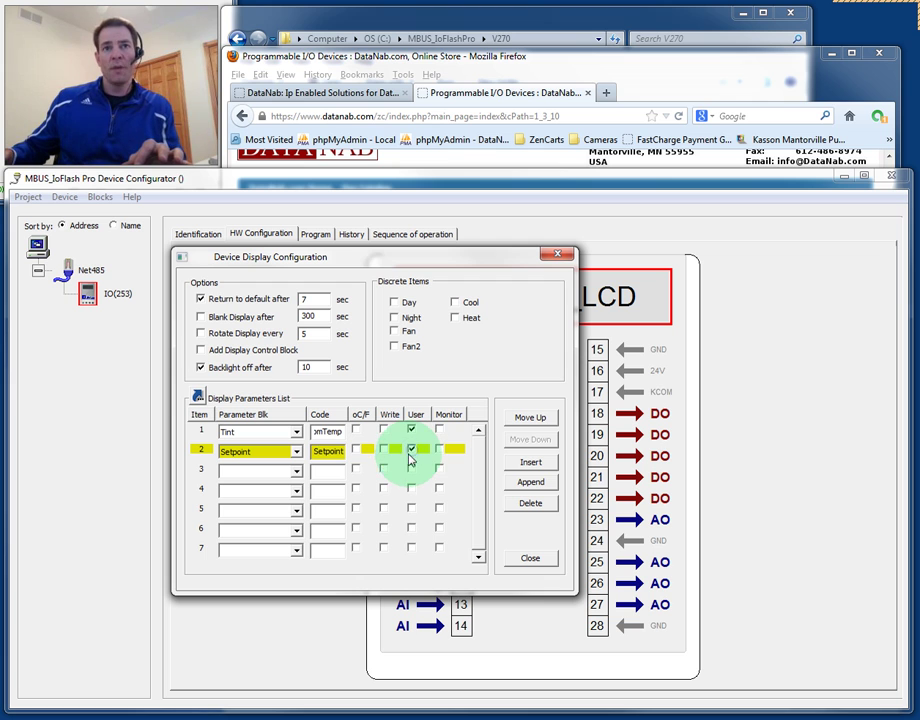
left_click(384, 451)
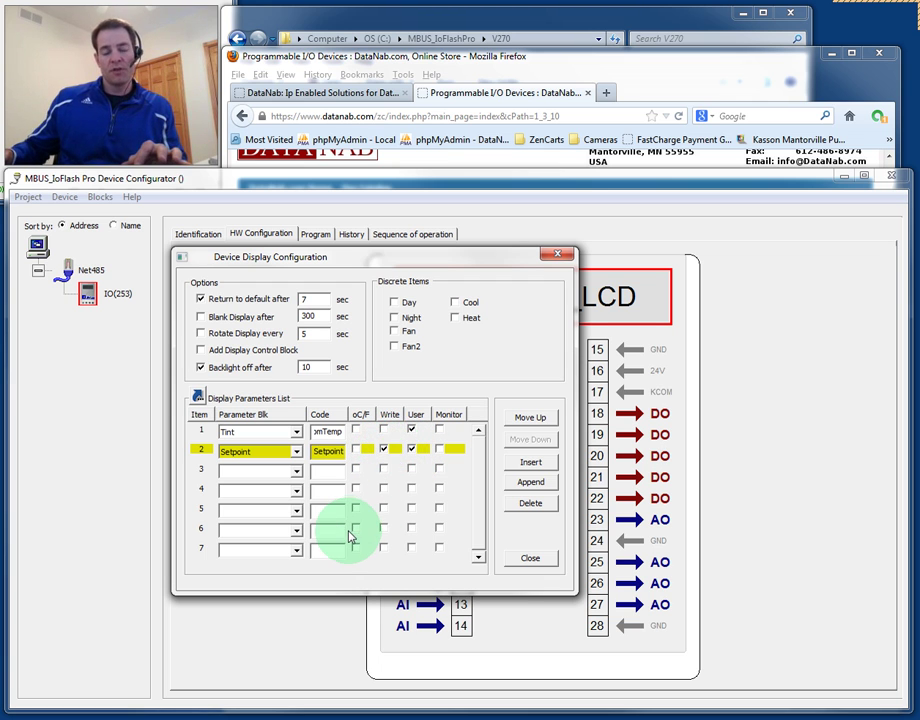
- Assign ADD as display item 3 with code Address and Write access only, and enable display rotation every 5 sec
left_click(296, 470)
left_click(280, 483)
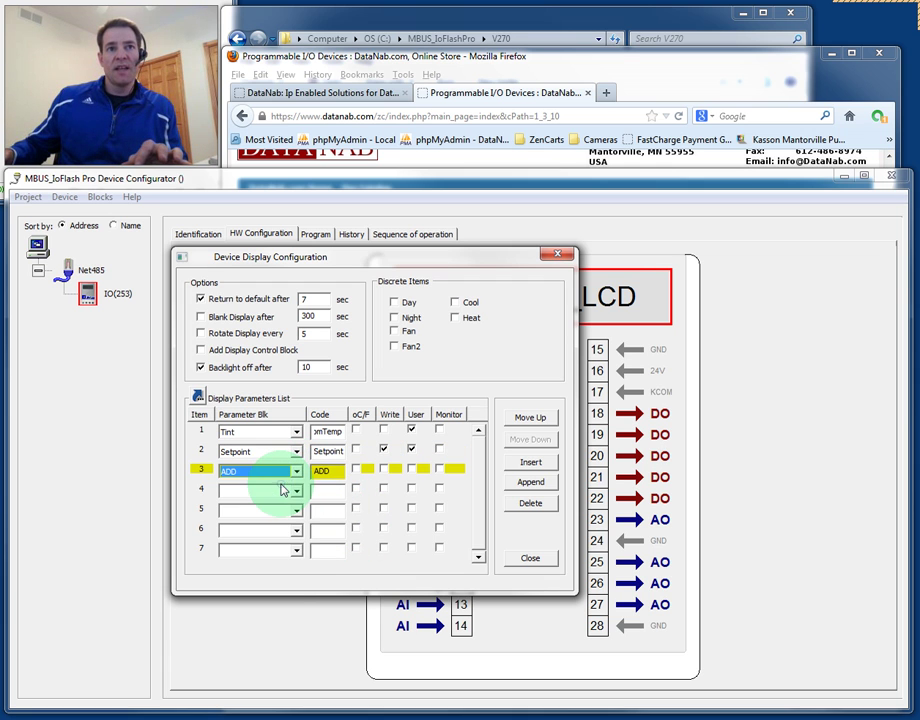
key("Tab")
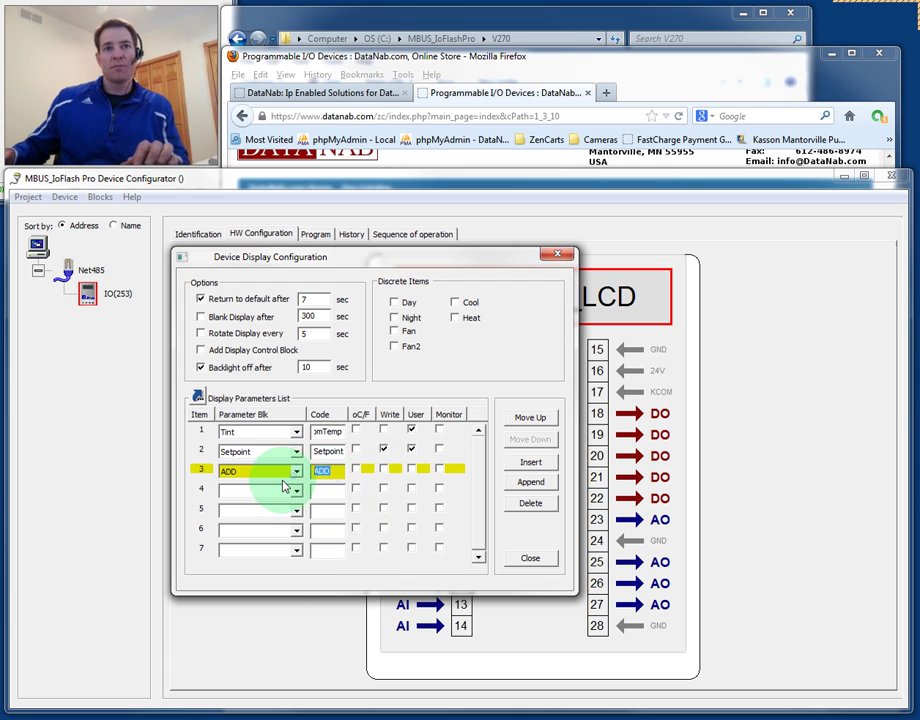
type("Address")
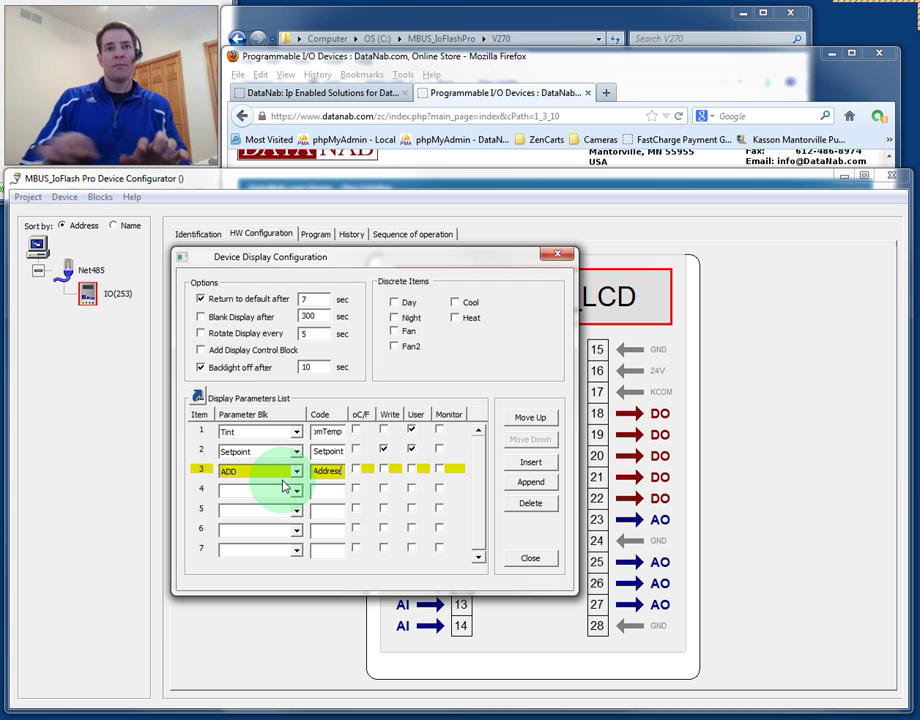
left_click(412, 470)
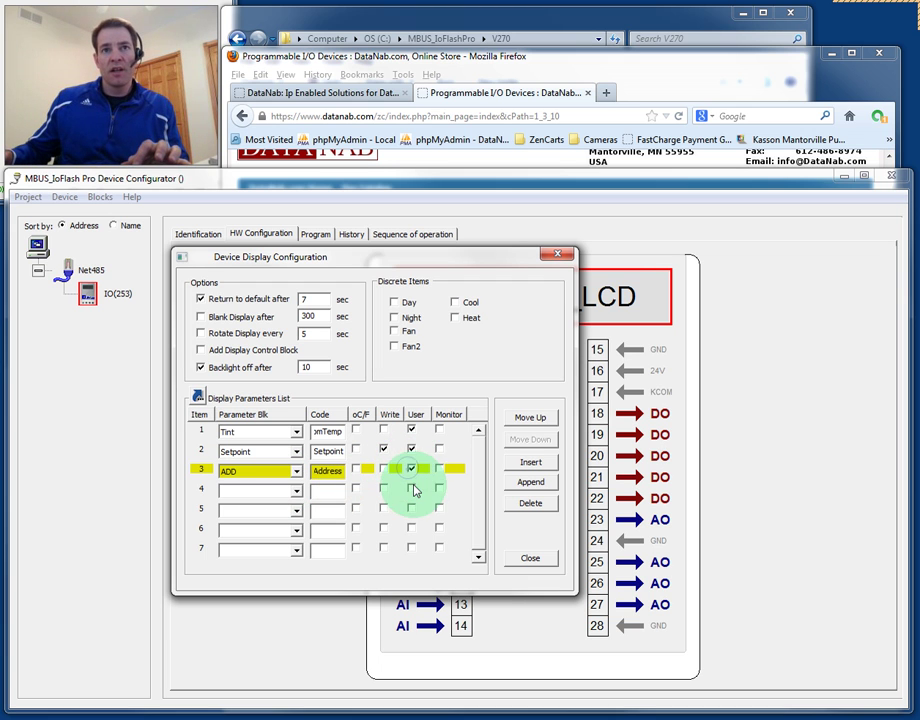
left_click(412, 470)
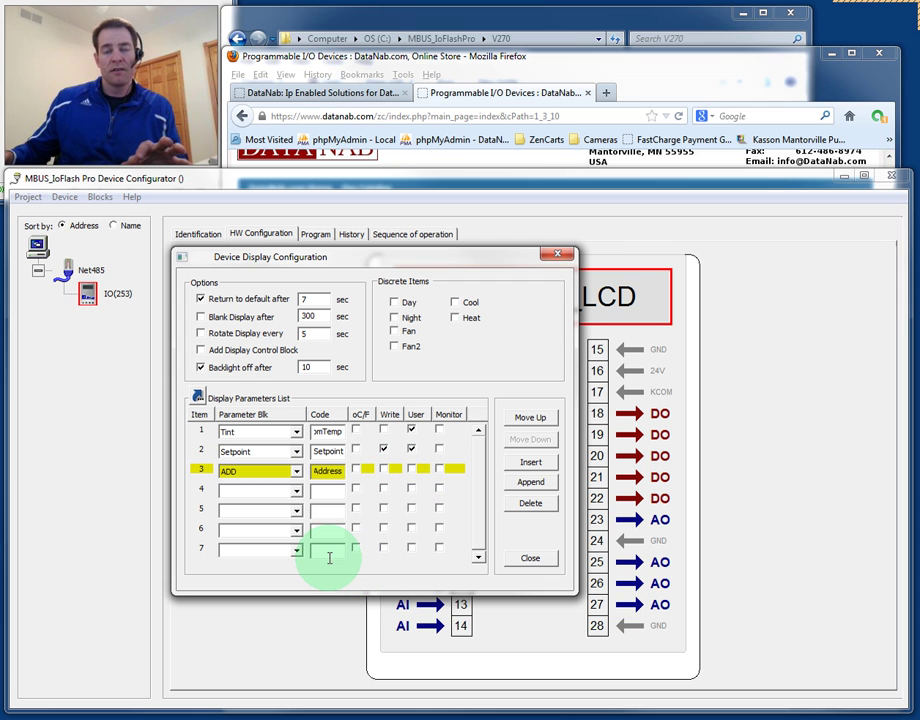
left_click(383, 469)
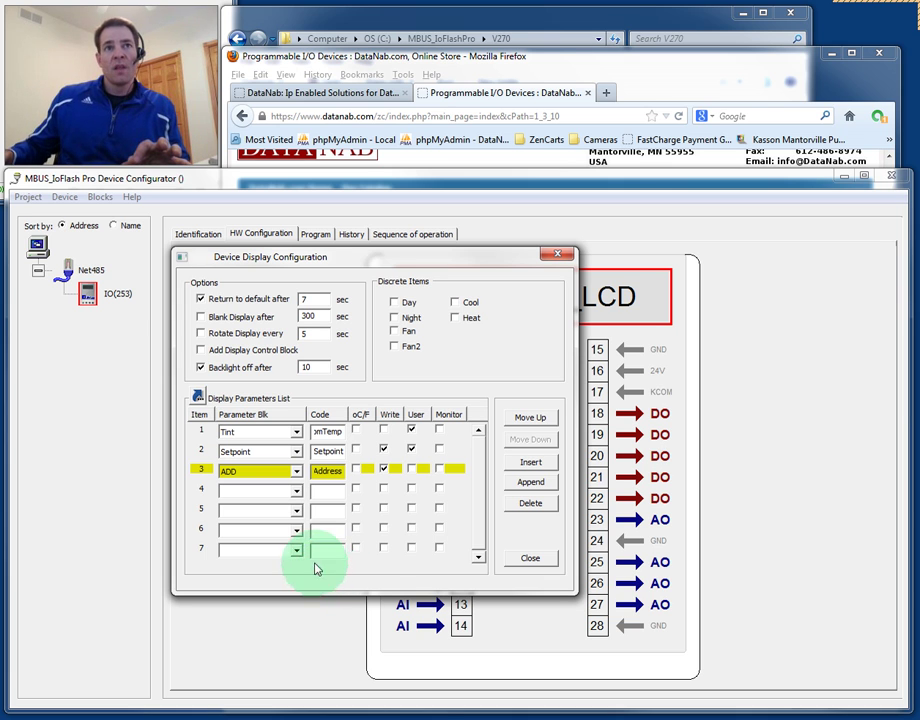
left_click(201, 333)
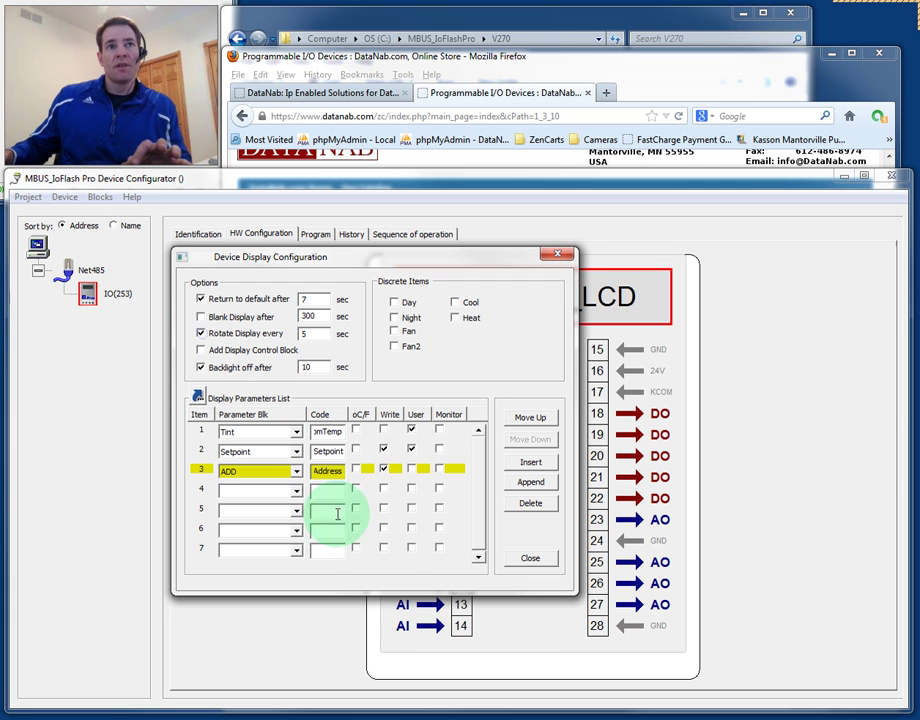
left_click(544, 566)
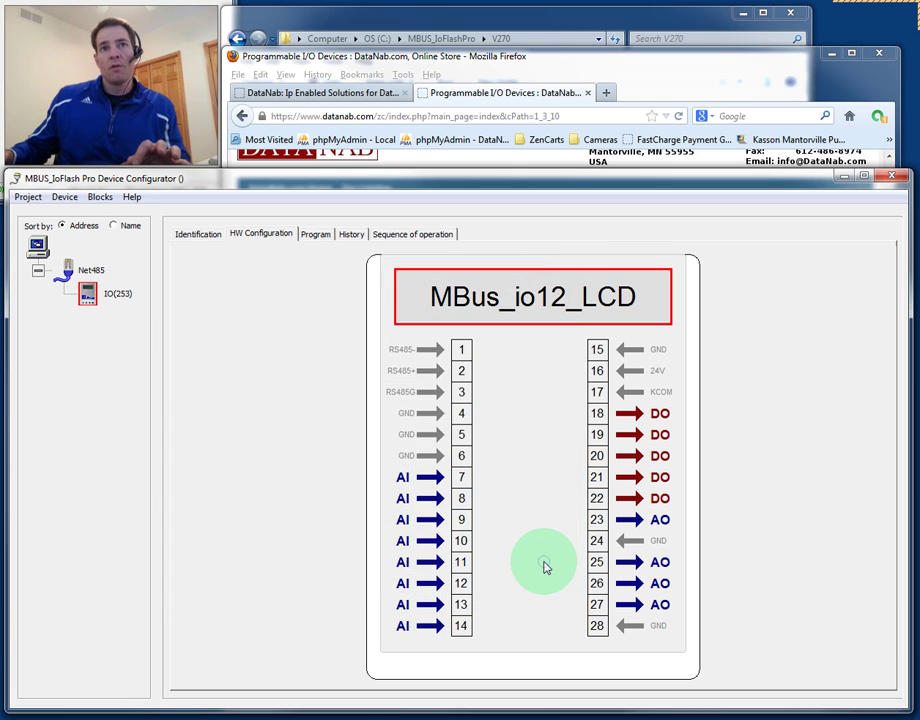
- Scan the IO device's status and send the program to the device
left_click(196, 233)
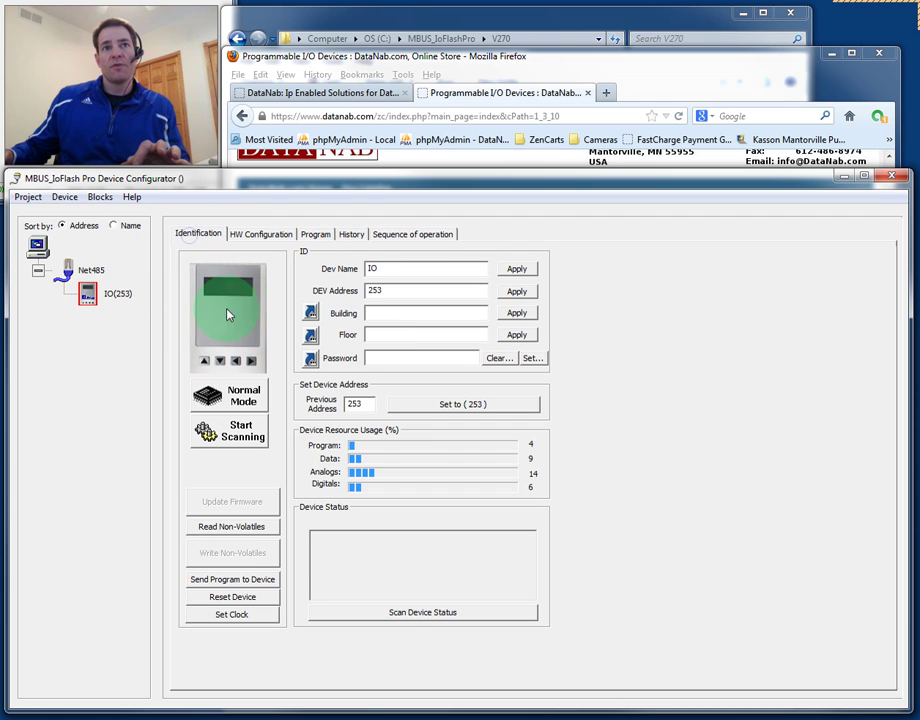
left_click(390, 622)
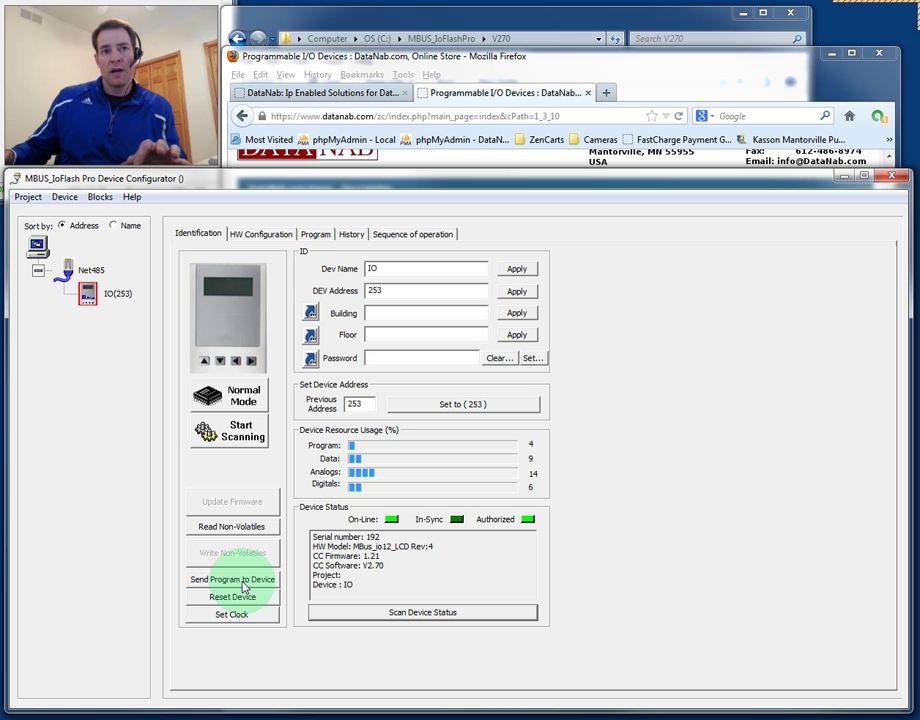
left_click(242, 580)
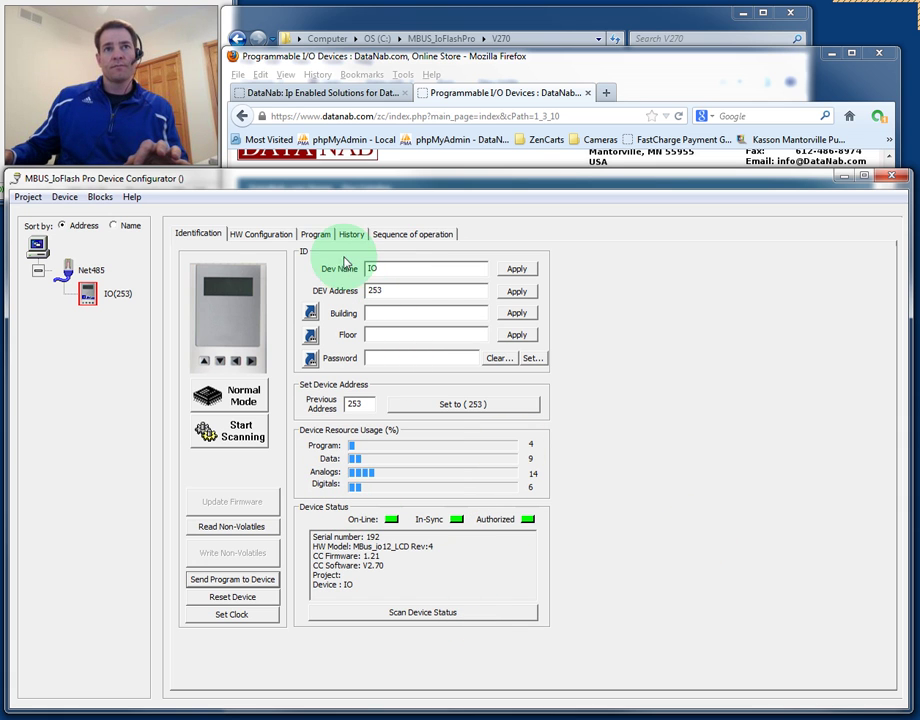
- Run the program live and monitor the Tint, Setpoint and TST1 output lines, minimizing the two analog readouts
left_click(316, 235)
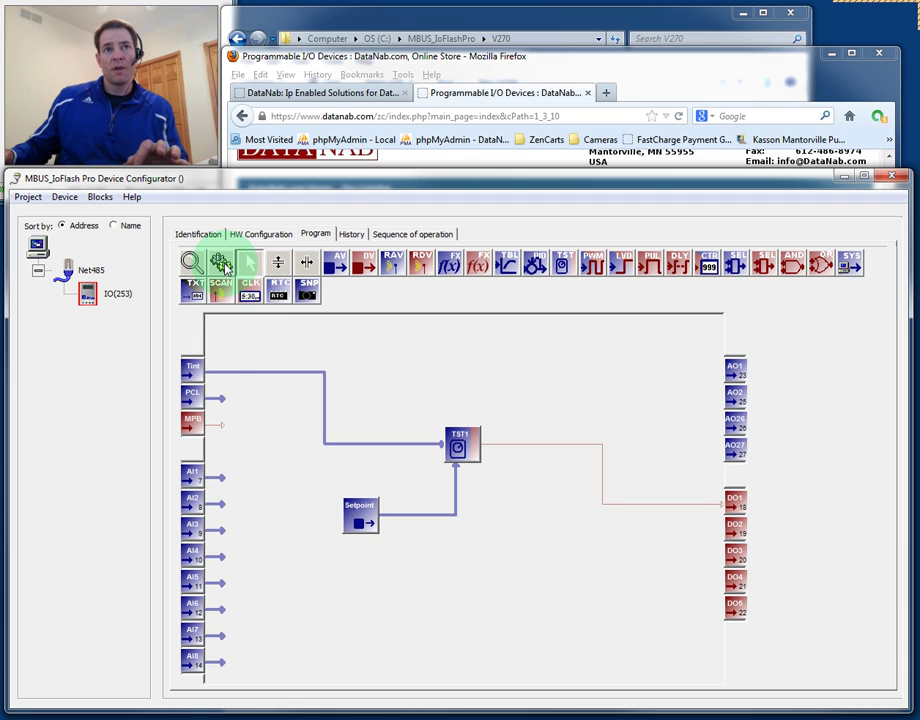
left_click(222, 263)
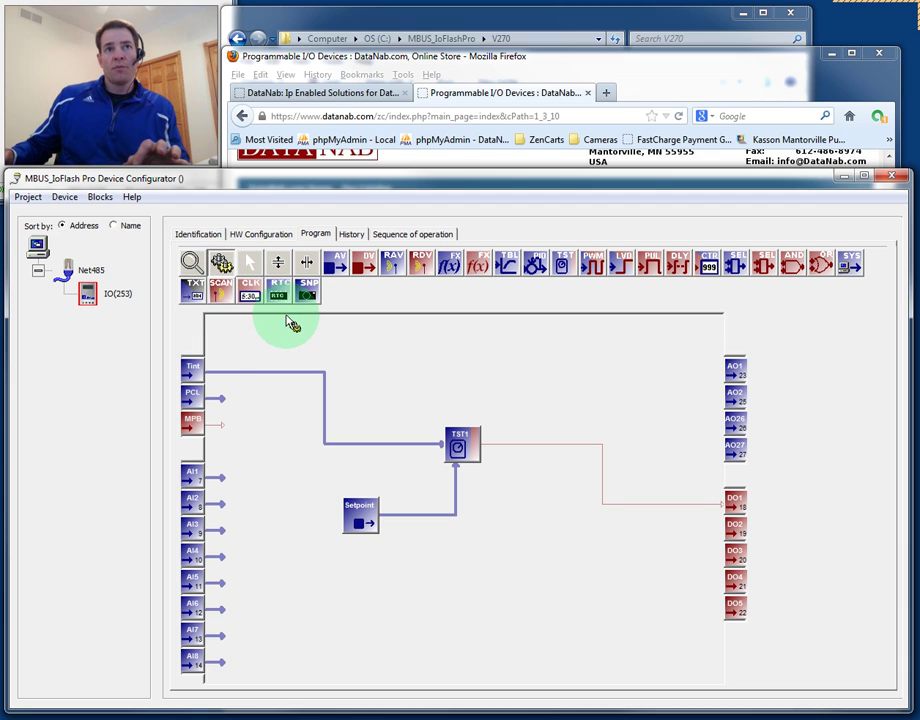
left_click(275, 375)
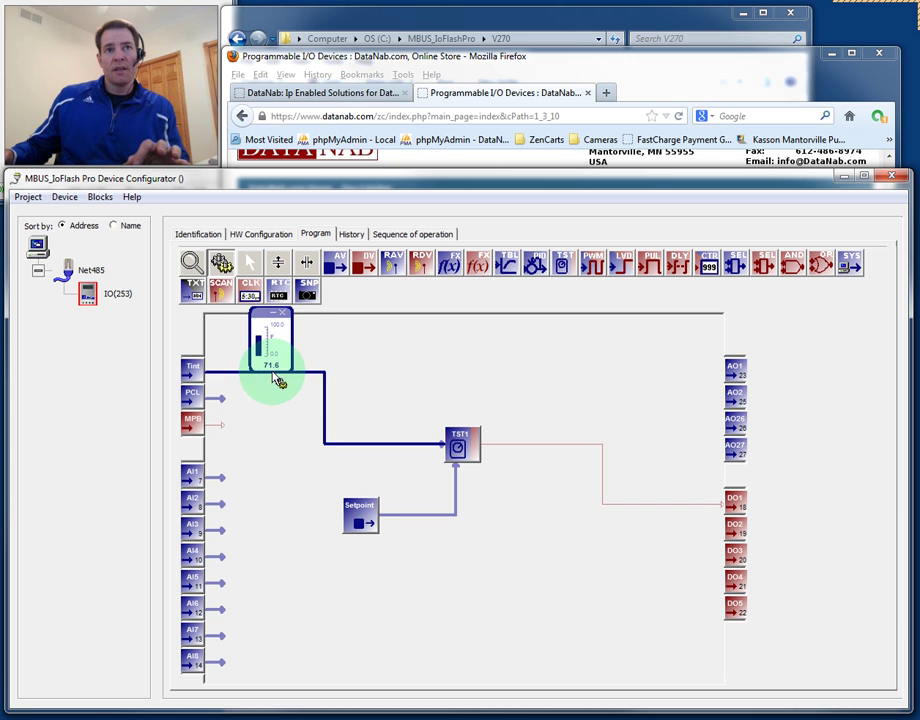
left_click(274, 313)
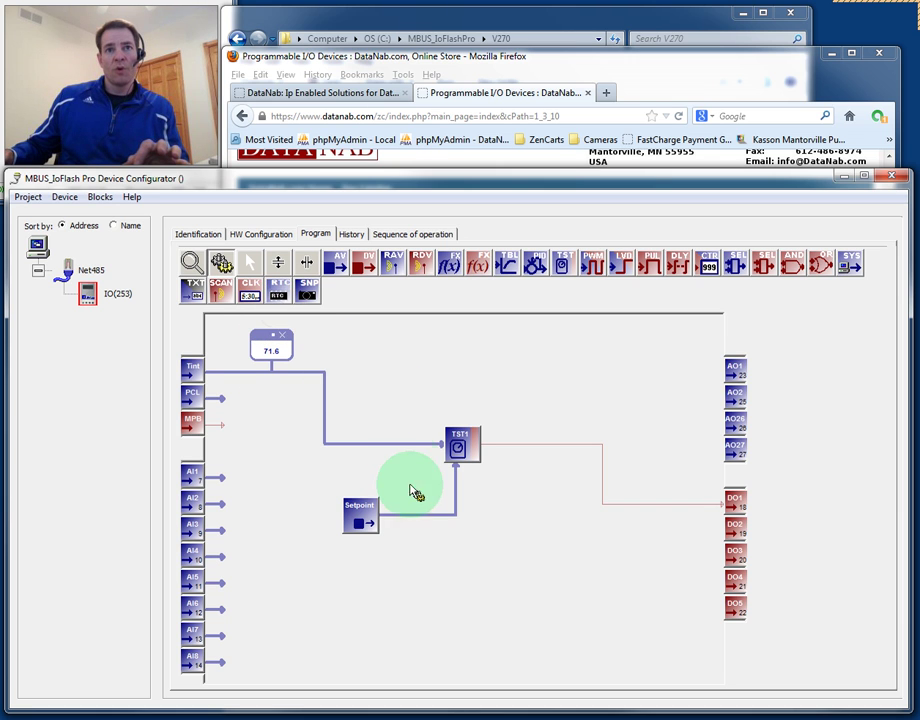
left_click(416, 514)
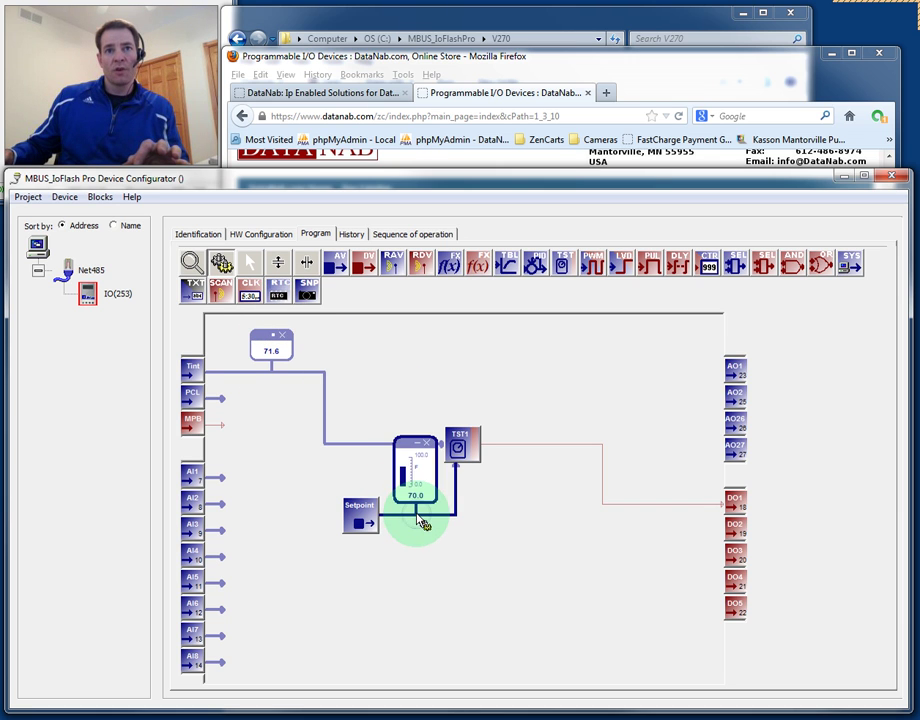
left_click(424, 449)
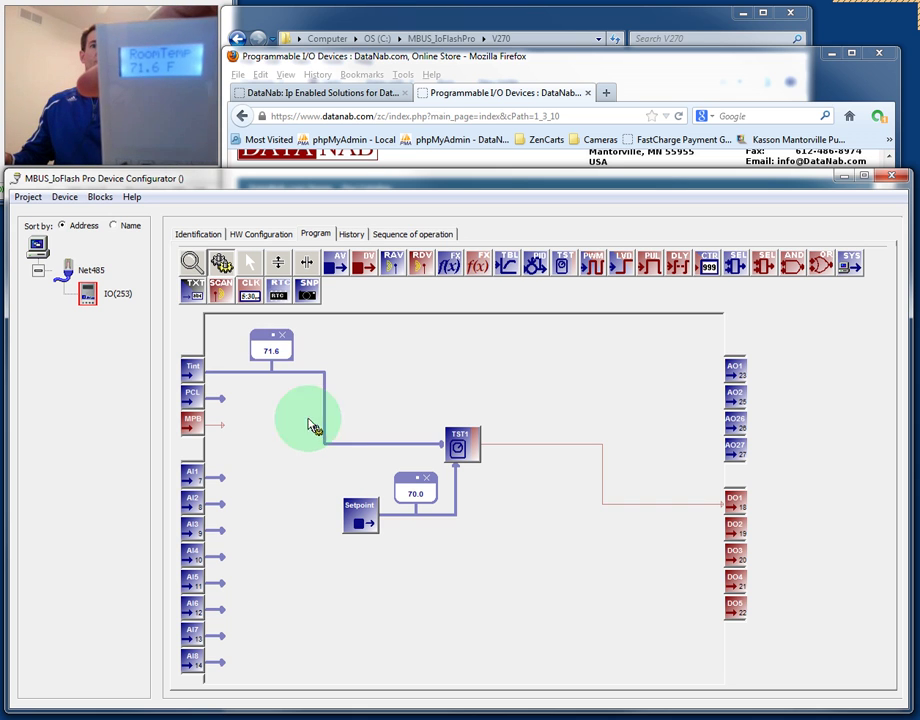
left_click(542, 443)
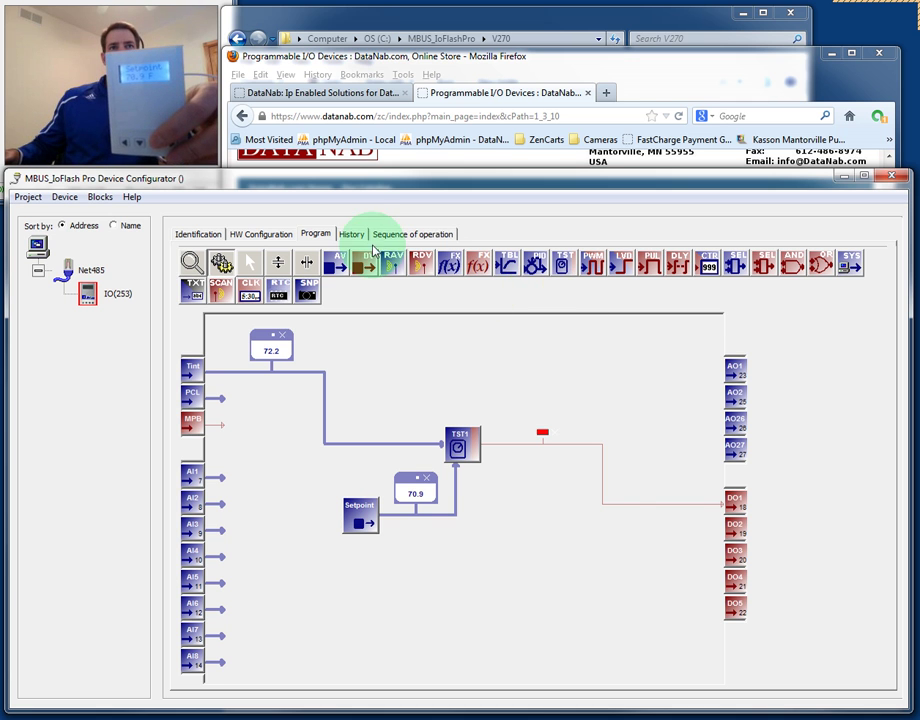
- Review the Write settings of the Setpoint and ADD items in the LCD display configuration, and return to the program diagram
left_click(283, 236)
double_click(485, 290)
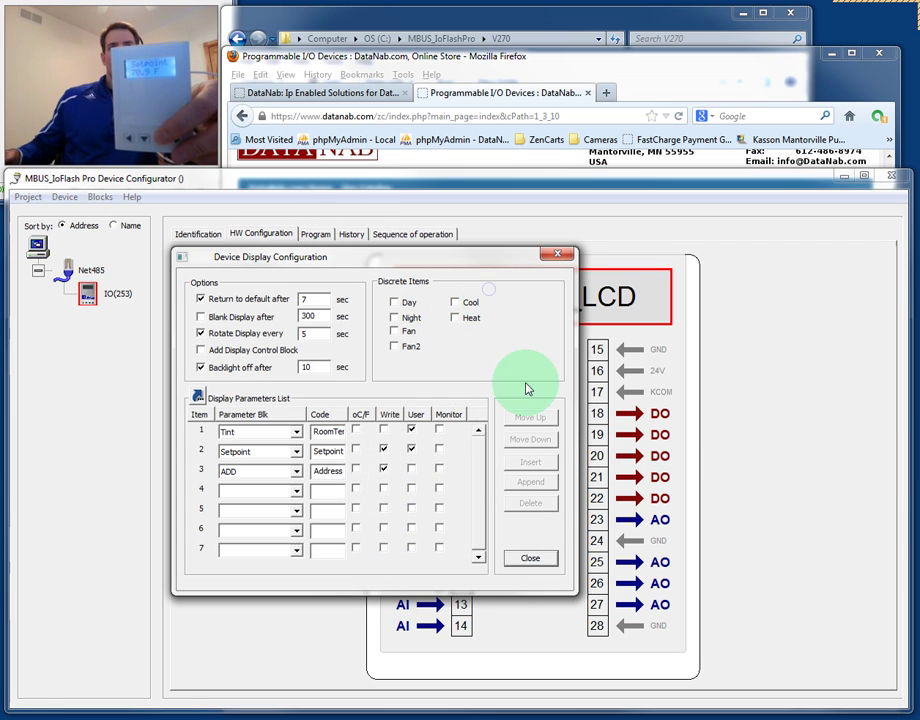
left_click(384, 450)
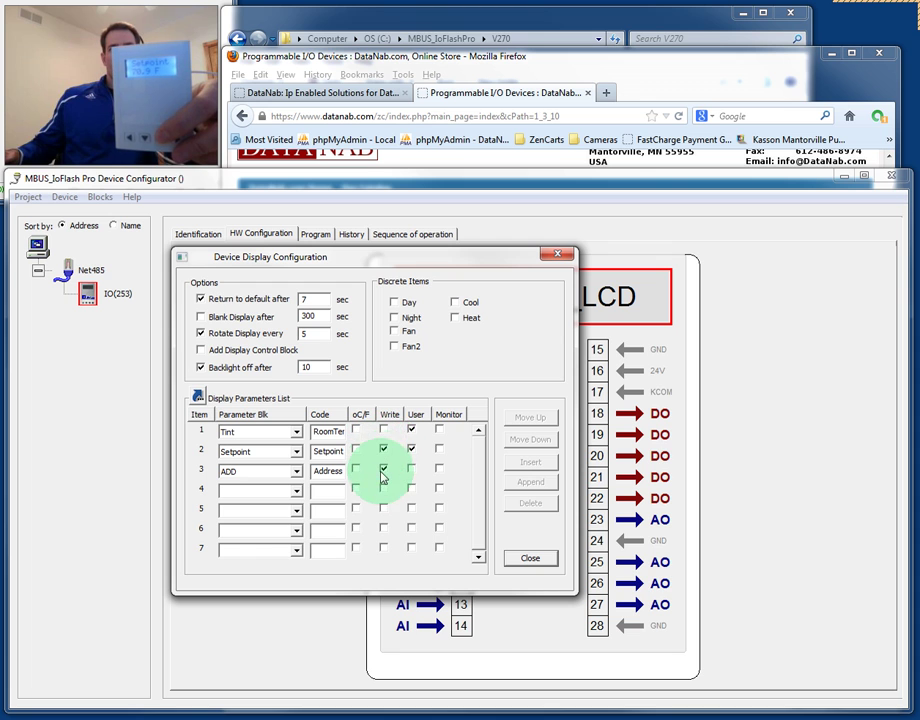
left_click(522, 558)
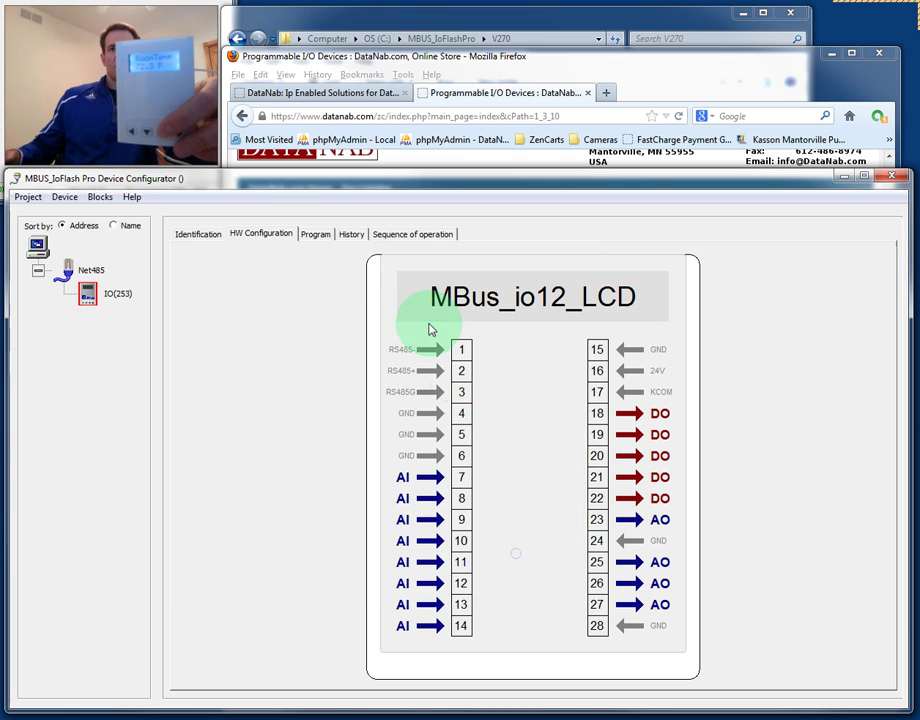
left_click(313, 232)
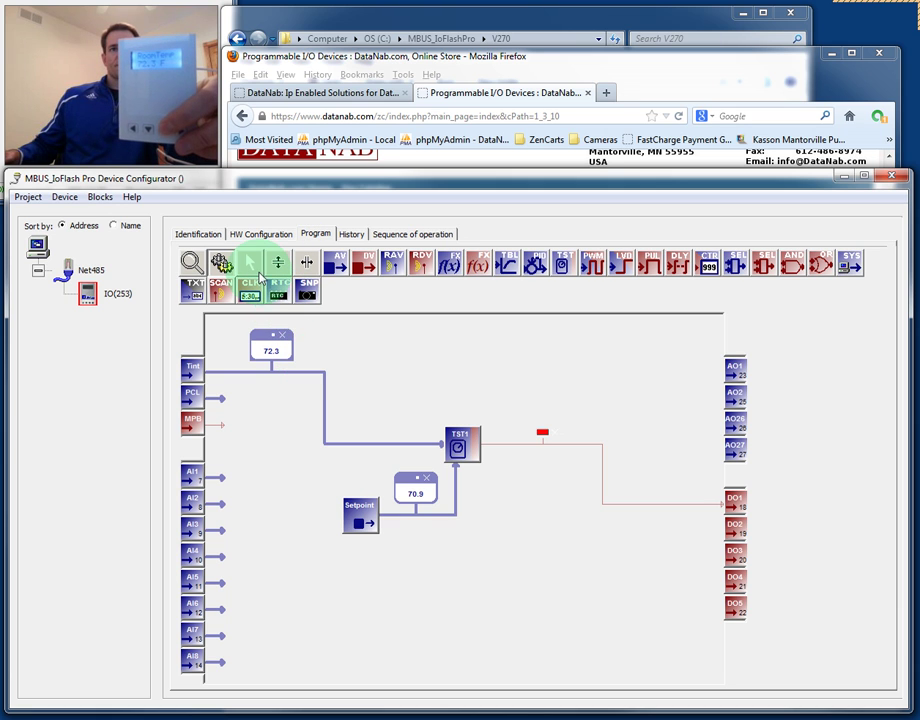
- Stop the live run, and check the IO device's DEV Address and scanned status on its identification page
left_click(254, 264)
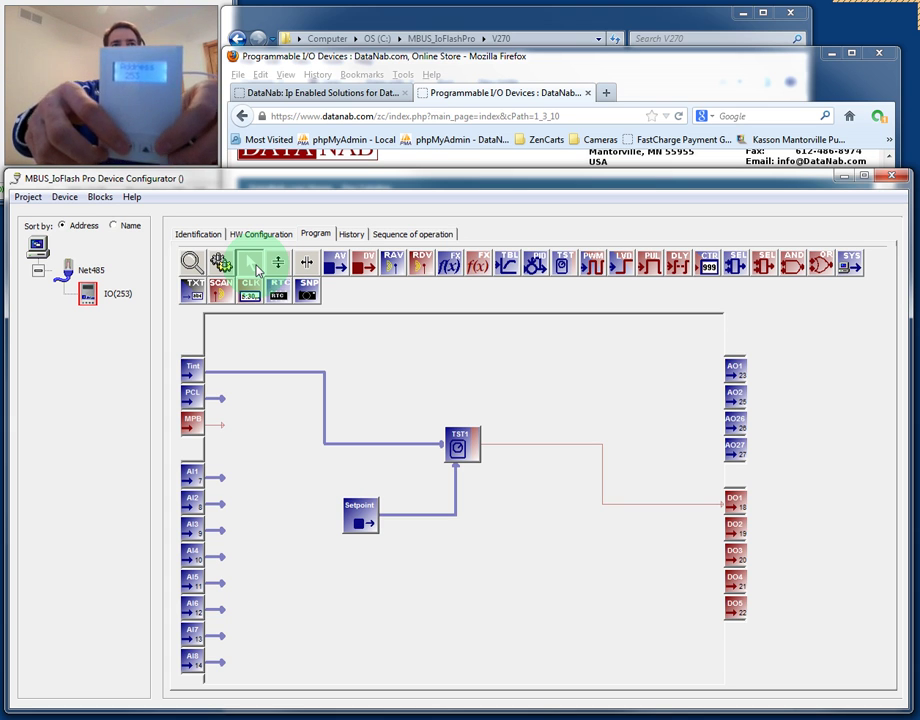
left_click(200, 235)
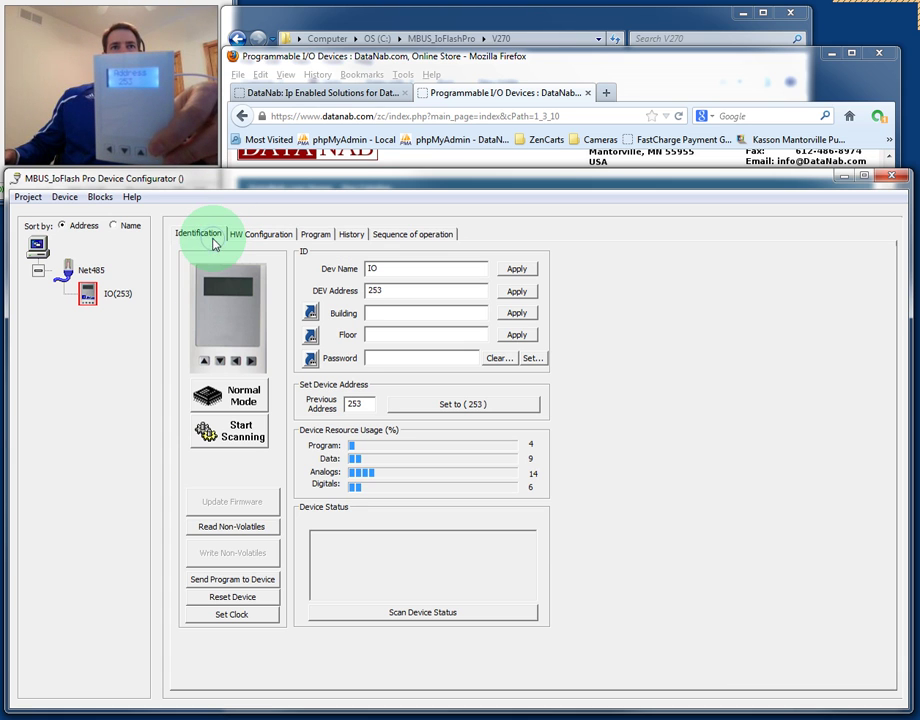
left_click(82, 298)
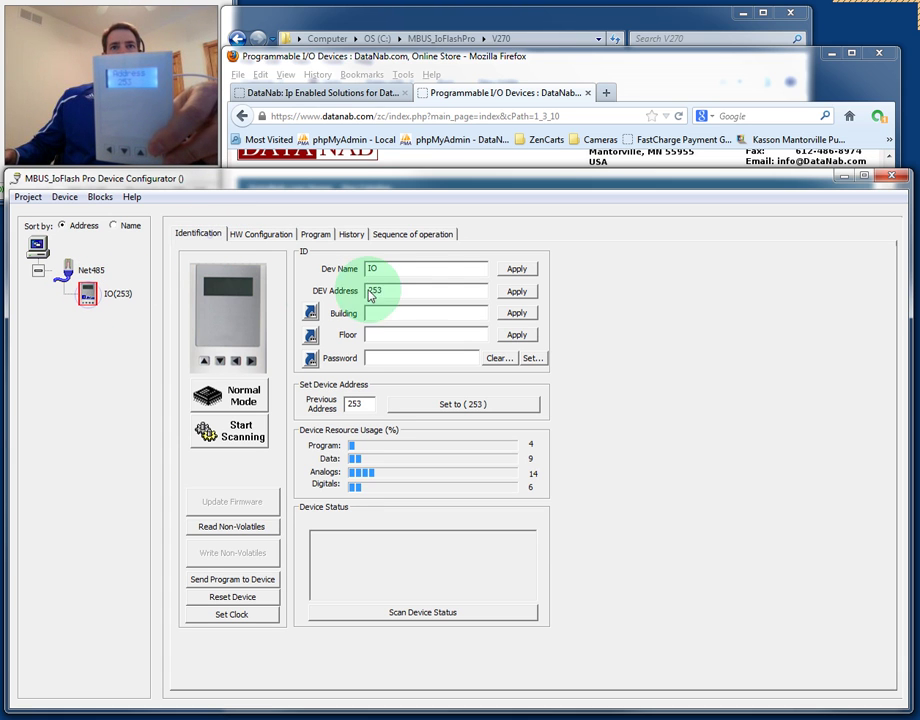
double_click(427, 290)
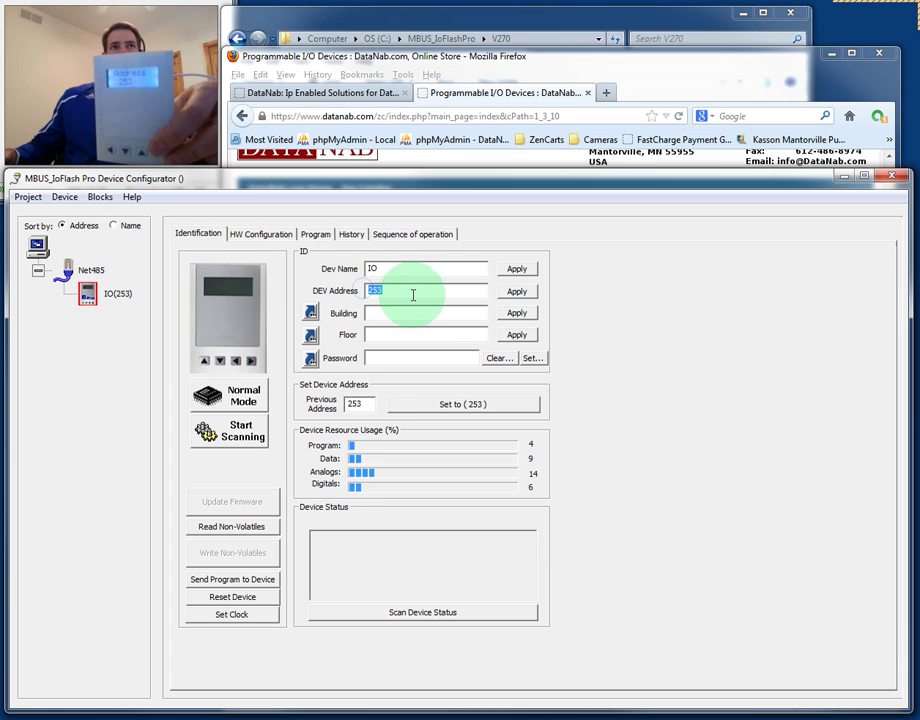
left_click(467, 612)
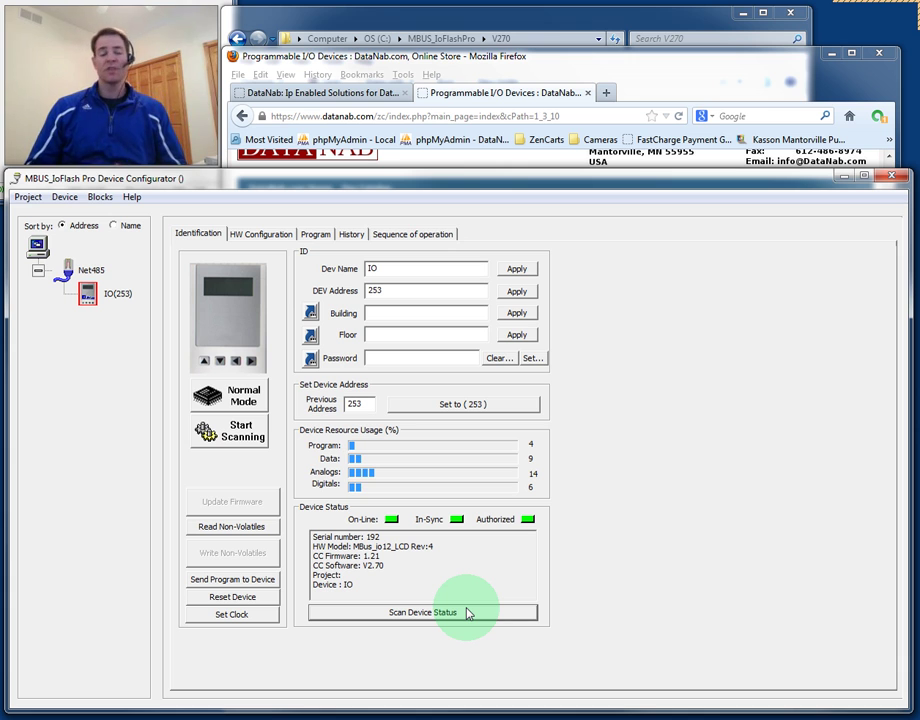
- Review the TST1 thermostat block's settings and the Setpoint block's Modbus register number in the program diagram
left_click(285, 234)
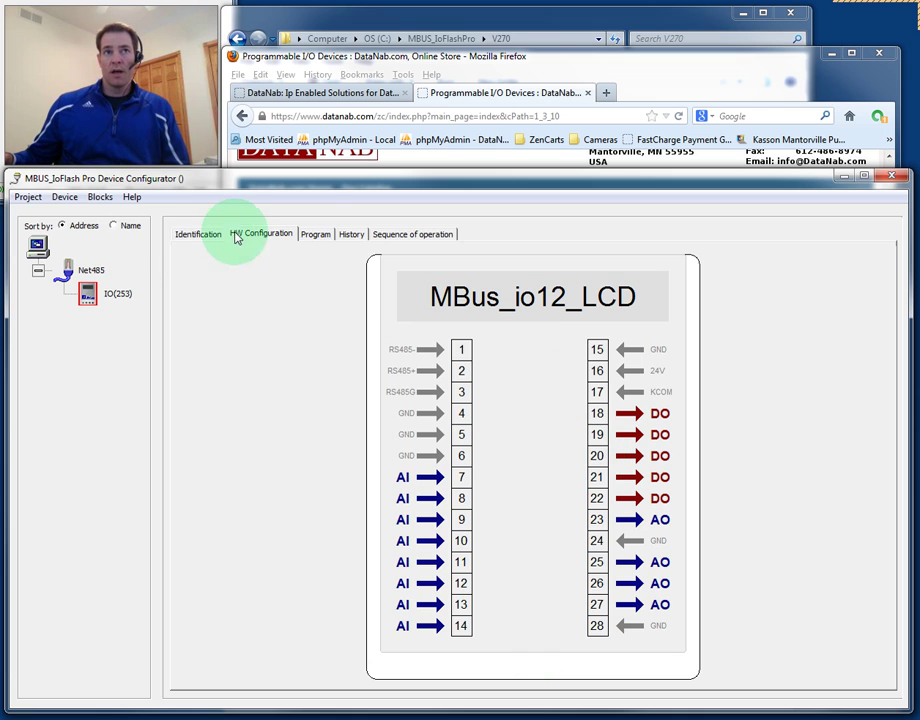
left_click(316, 235)
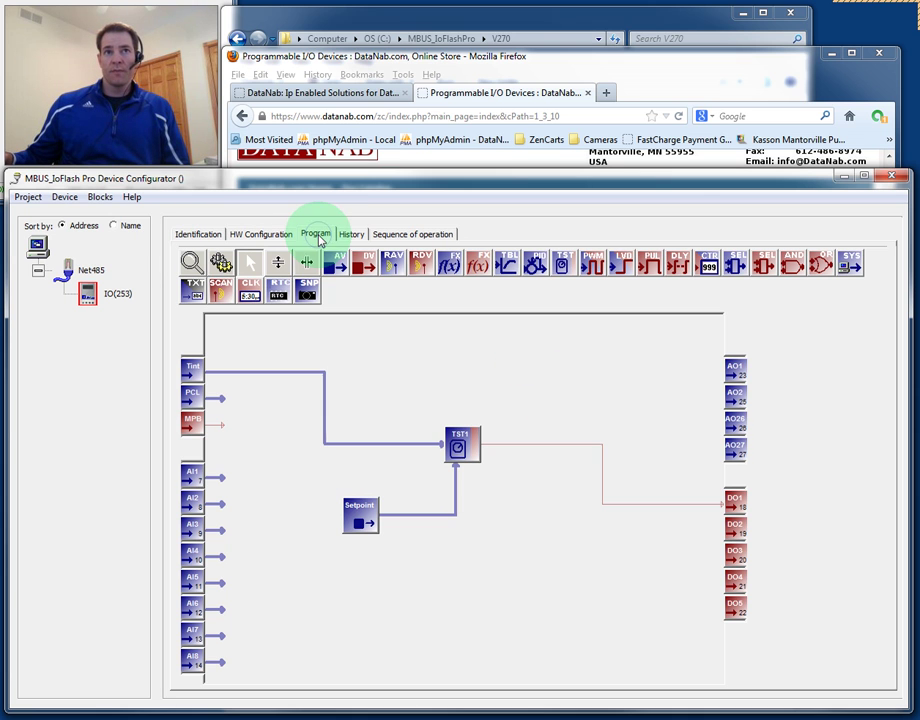
left_click(463, 440)
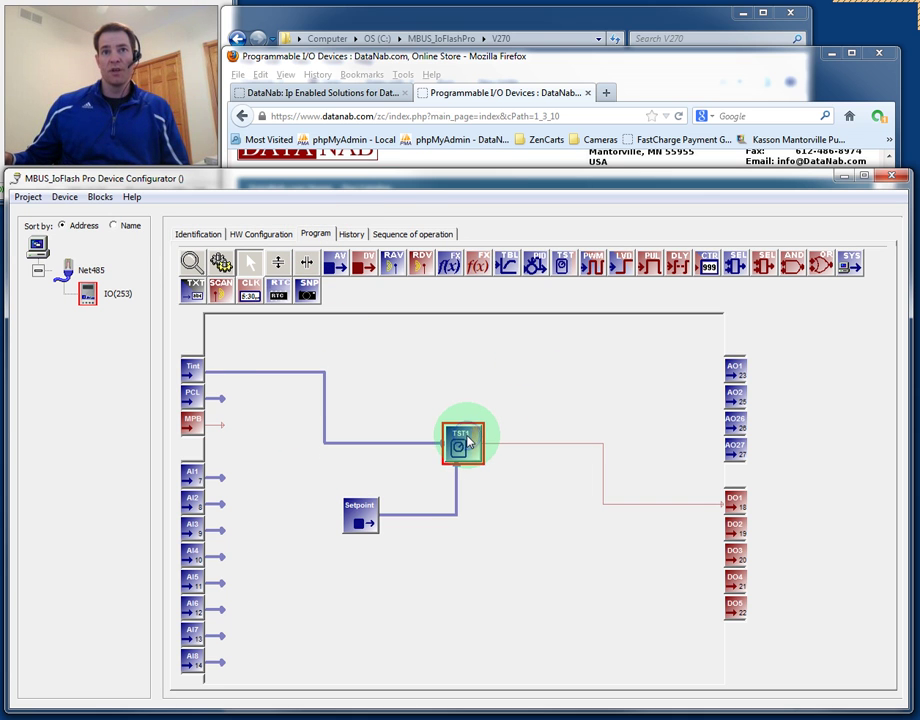
double_click(466, 440)
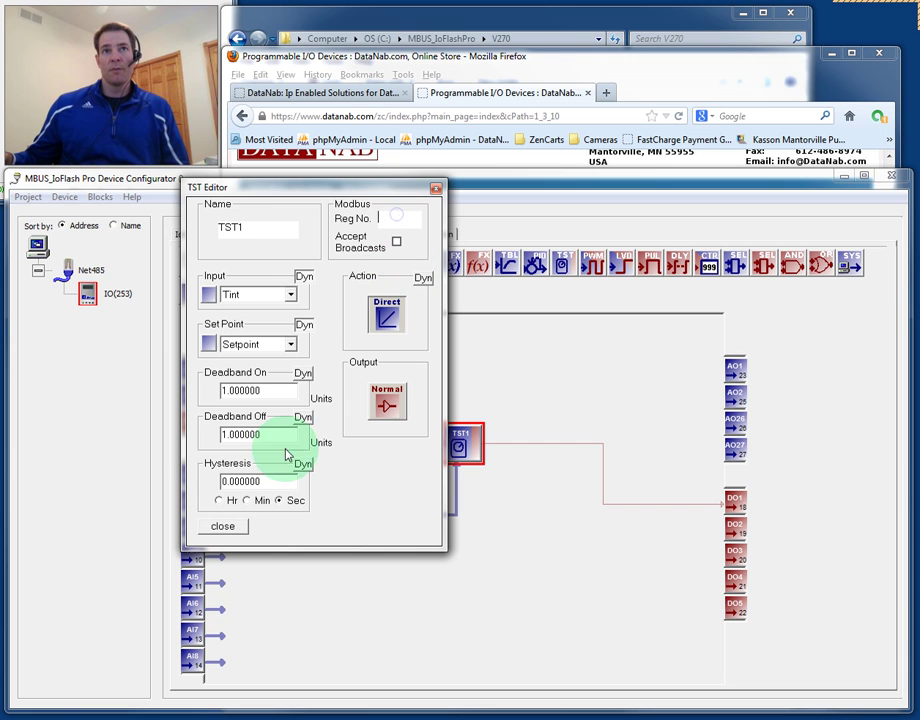
left_click(222, 526)
left_click(367, 518)
double_click(367, 518)
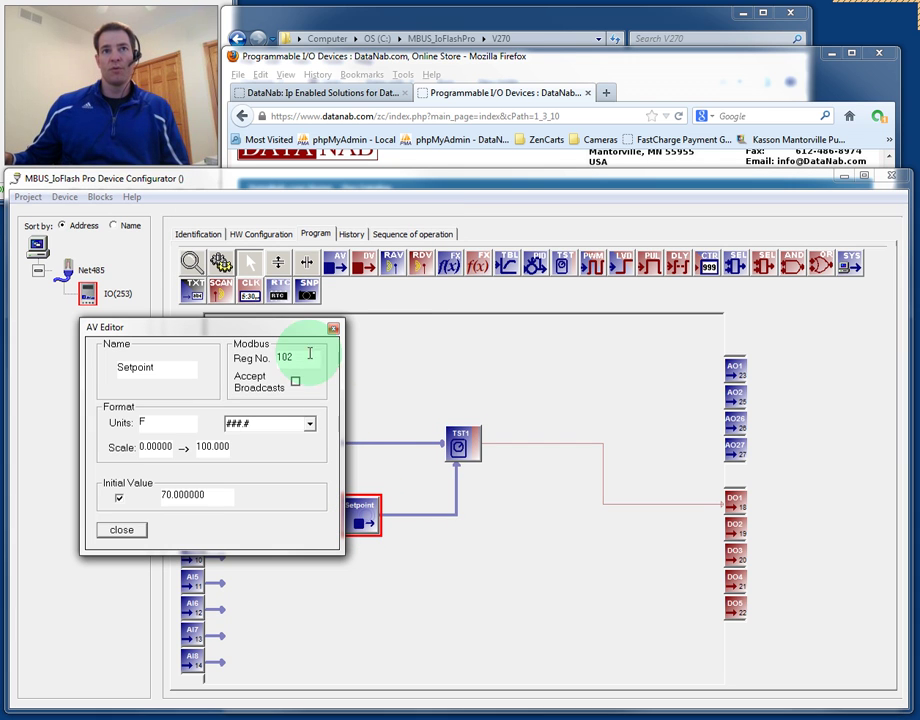
left_click_drag(284, 357, 296, 357)
left_click(145, 532)
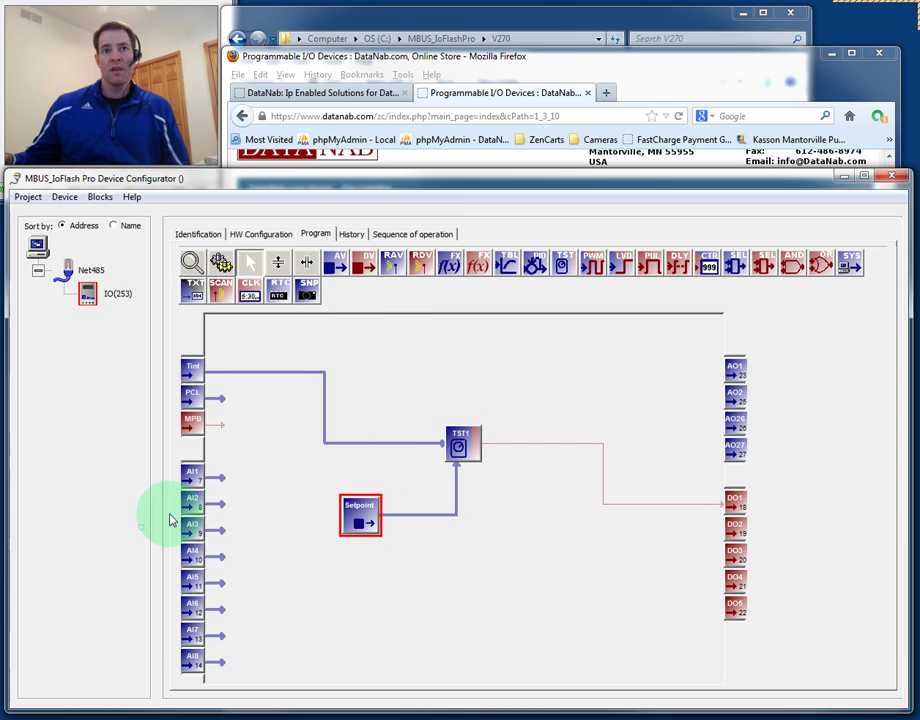
left_click(409, 396)
- Review the Tint and Setpoint items in the LCD display configuration of the MBus_io12_LCD
left_click(258, 231)
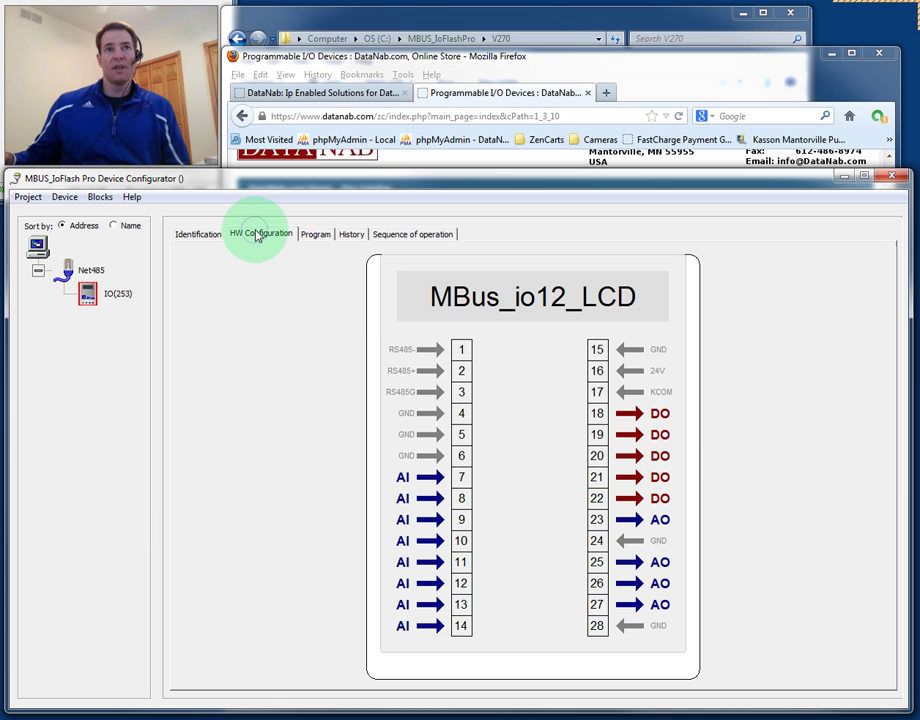
double_click(504, 310)
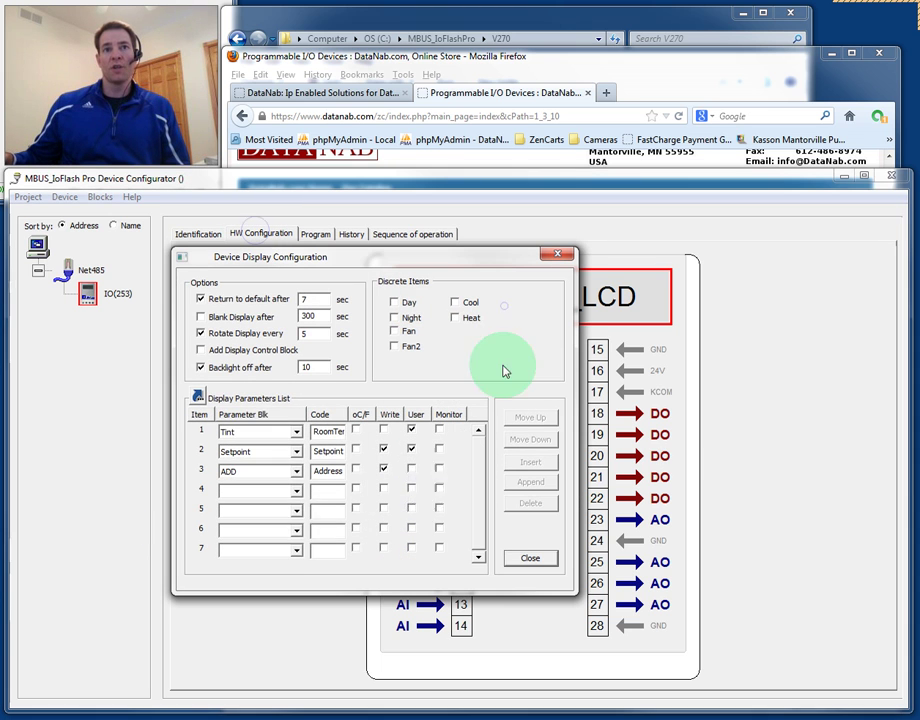
left_click(328, 431)
left_click(329, 452)
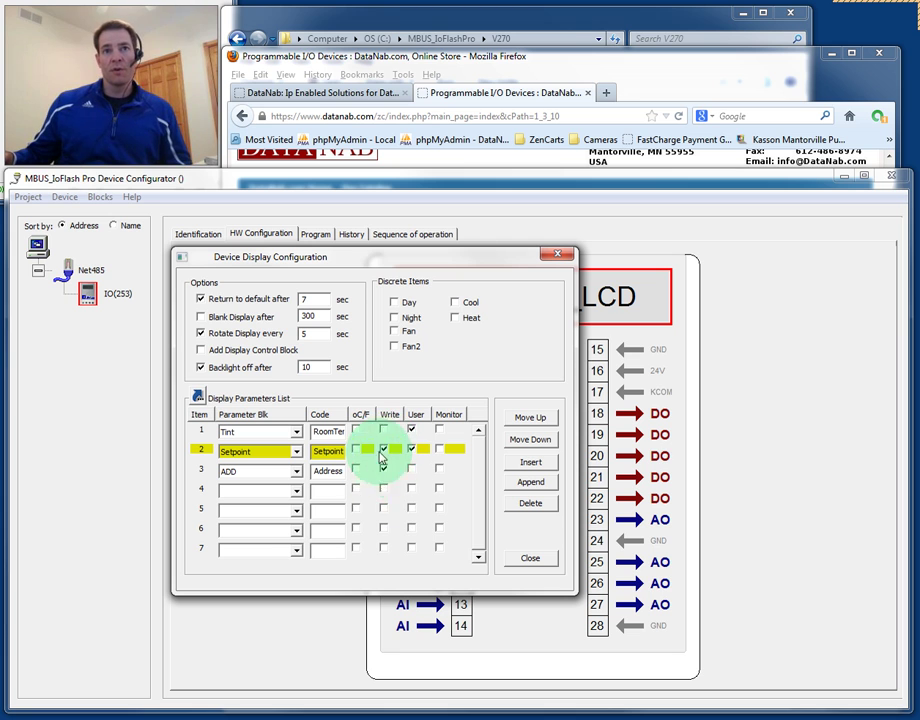
left_click(528, 558)
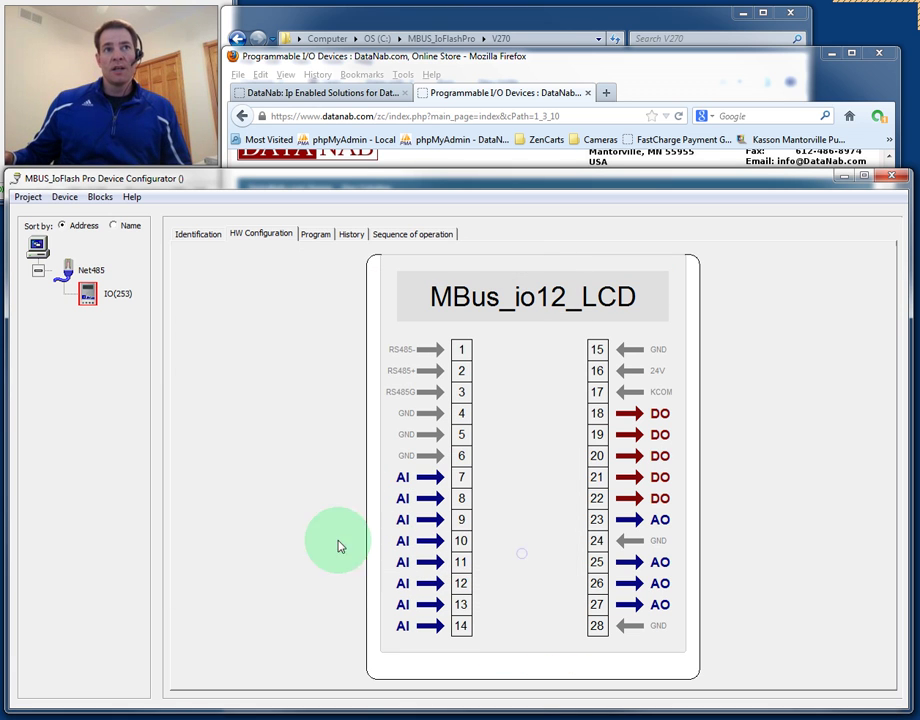
- Switch the device to Simulate Mode and run the program, accepting the upload of the definition to the device
left_click(196, 233)
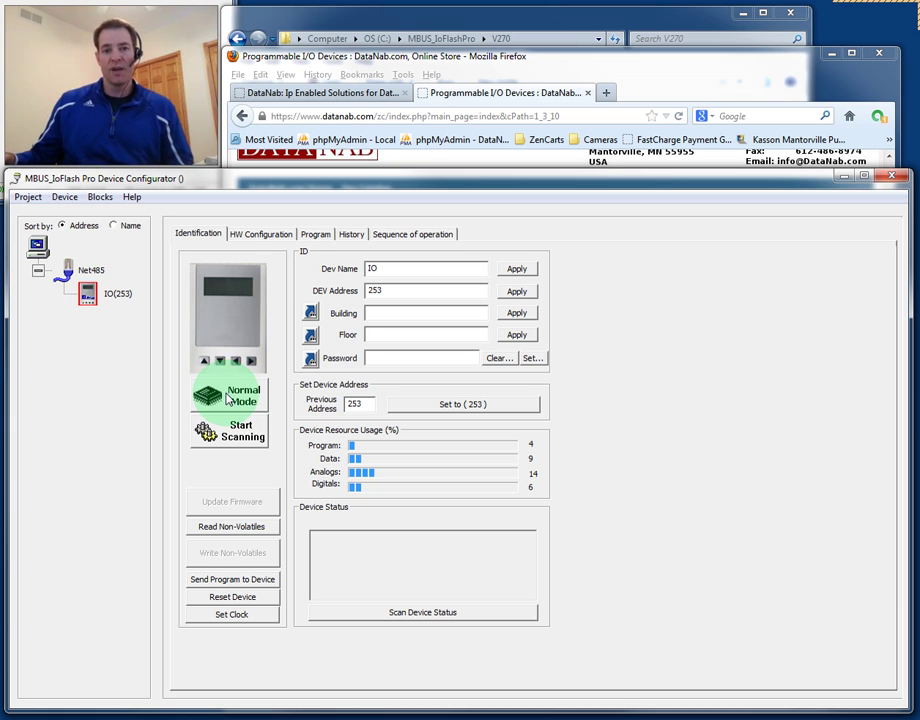
left_click(232, 402)
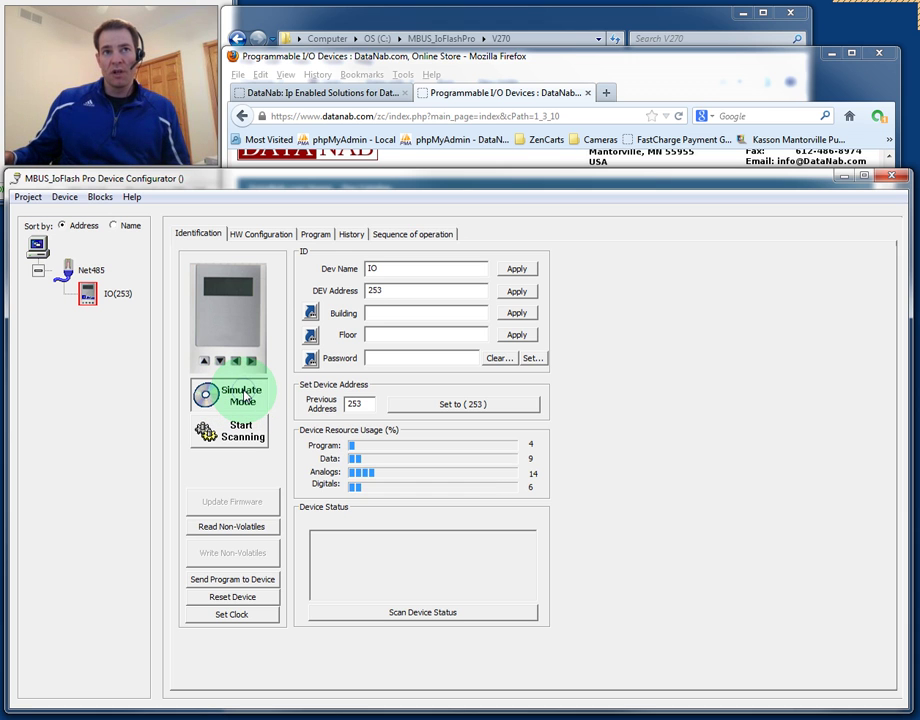
left_click(315, 234)
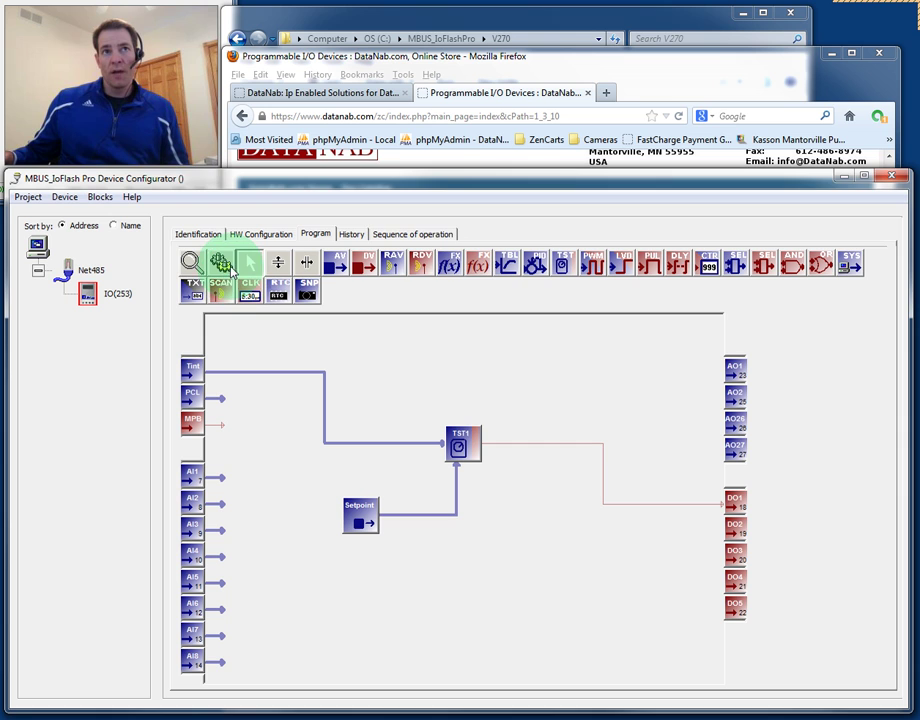
left_click(221, 263)
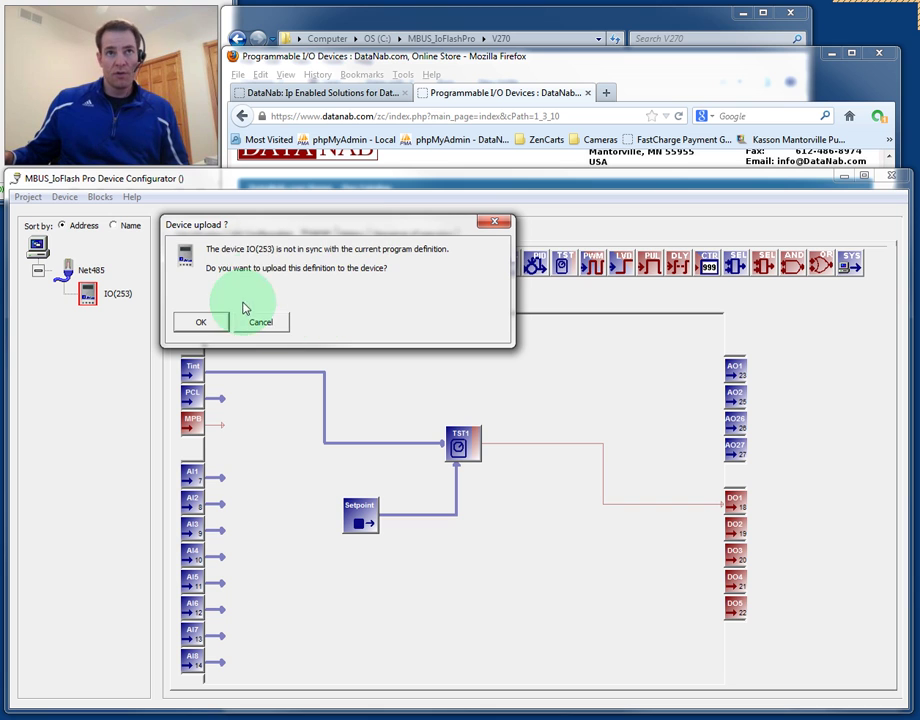
left_click(213, 324)
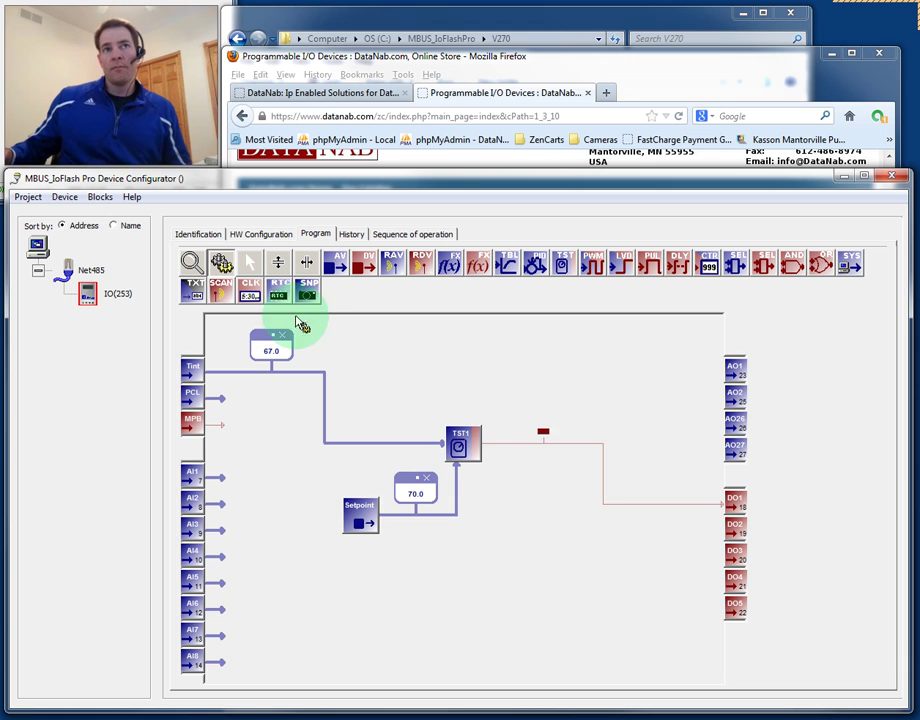
- Stop the simulation and return the device to Normal Mode
left_click(249, 262)
left_click(197, 233)
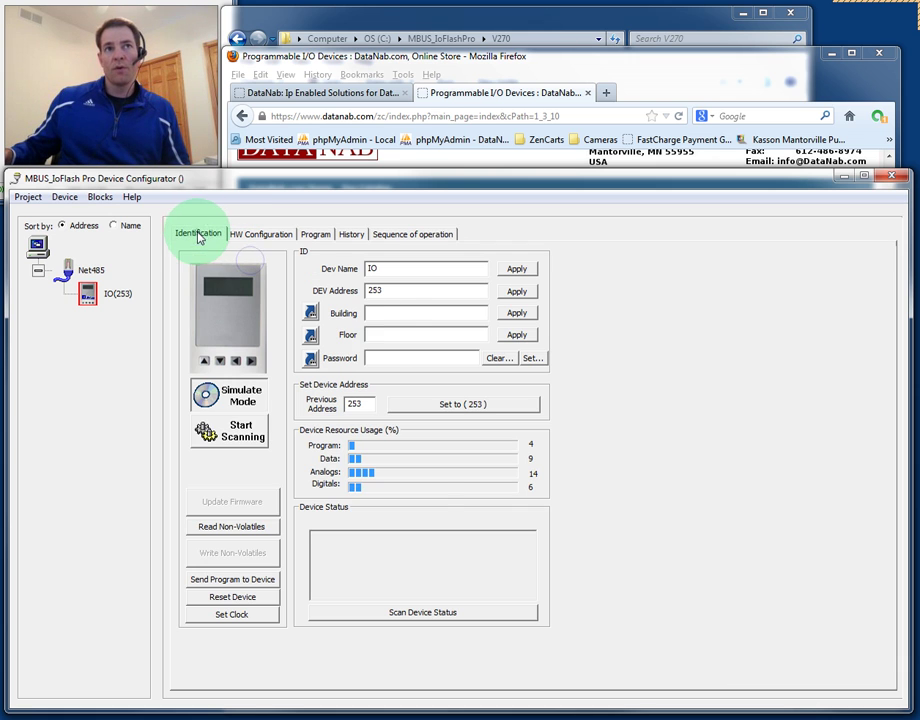
left_click(241, 398)
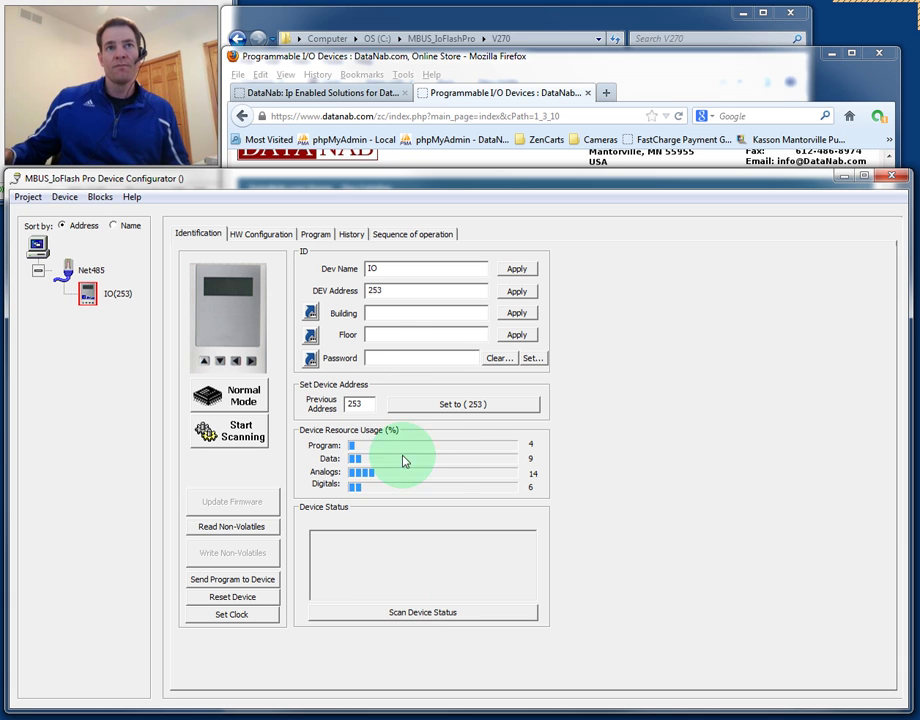
- Try to run the program live in Normal Mode without uploading the definition to the device
left_click(318, 234)
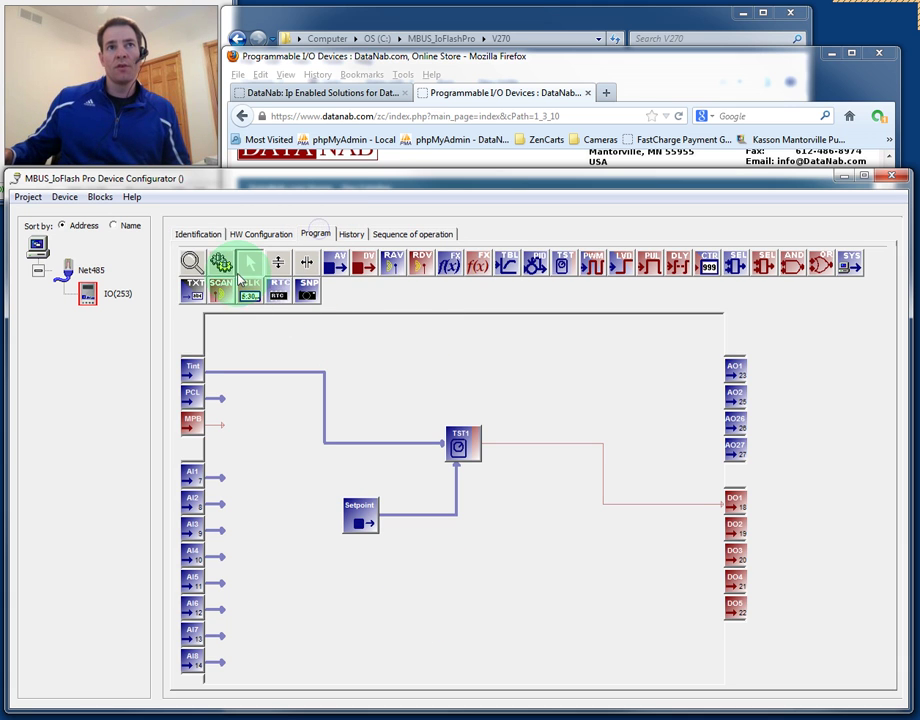
left_click(221, 263)
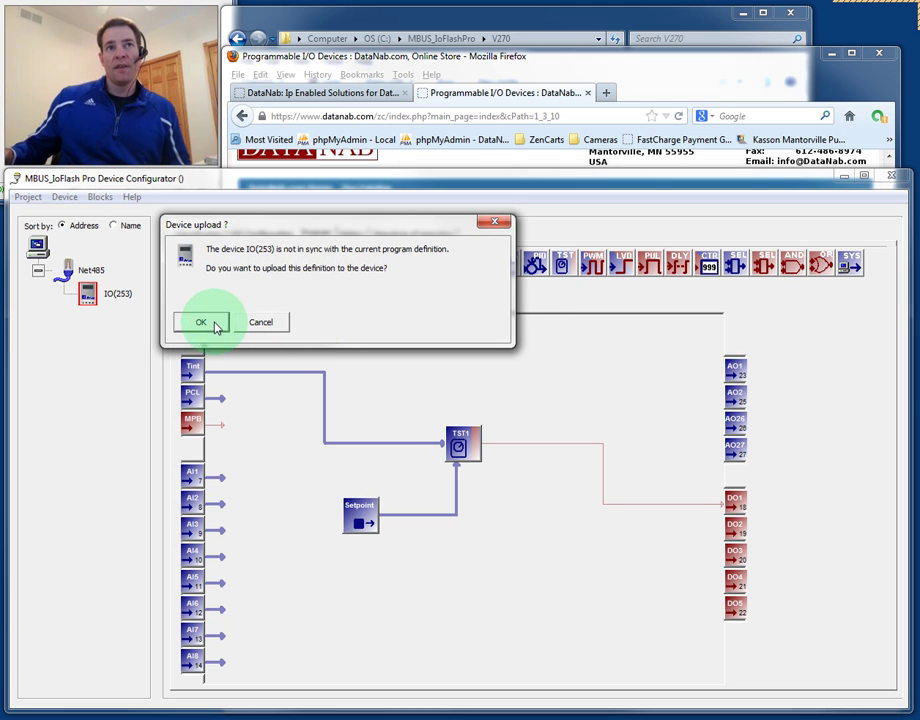
left_click(258, 325)
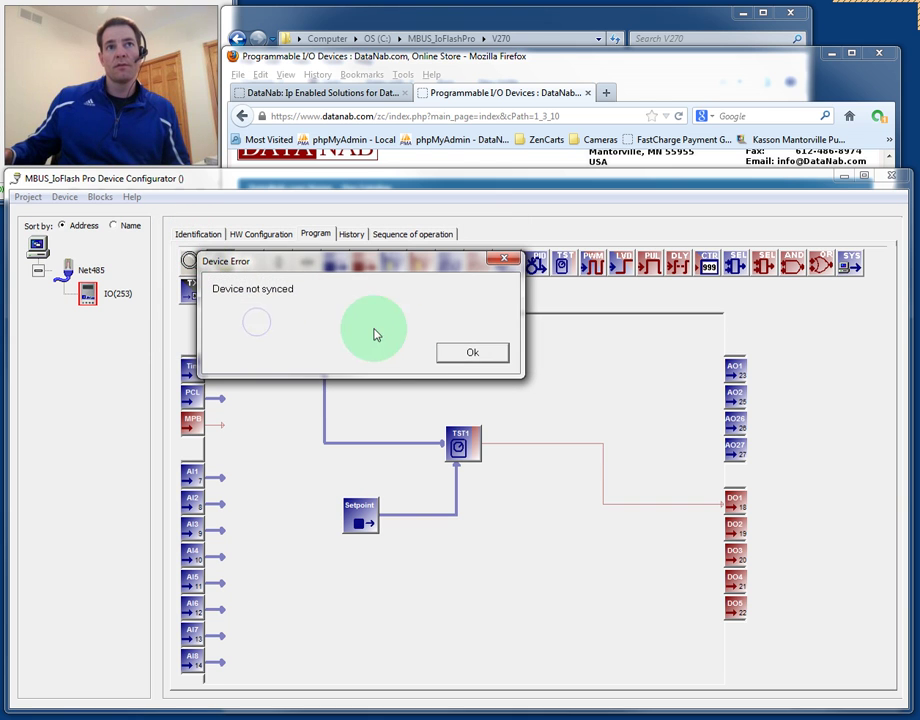
left_click(446, 353)
- Scan the device status and send the program to the device again, running it live in the program diagram
left_click(210, 238)
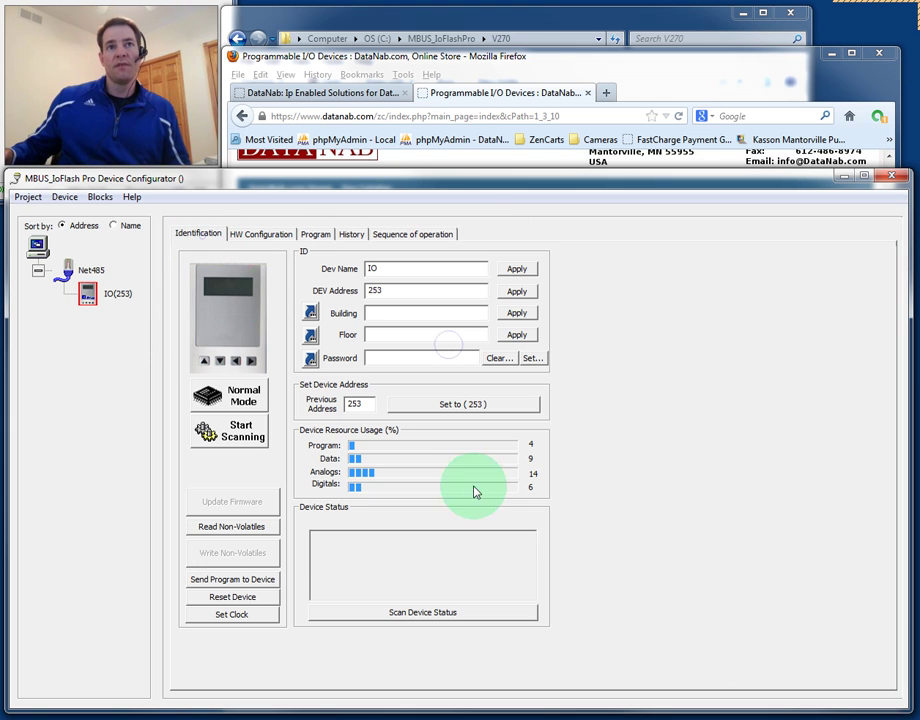
left_click(485, 612)
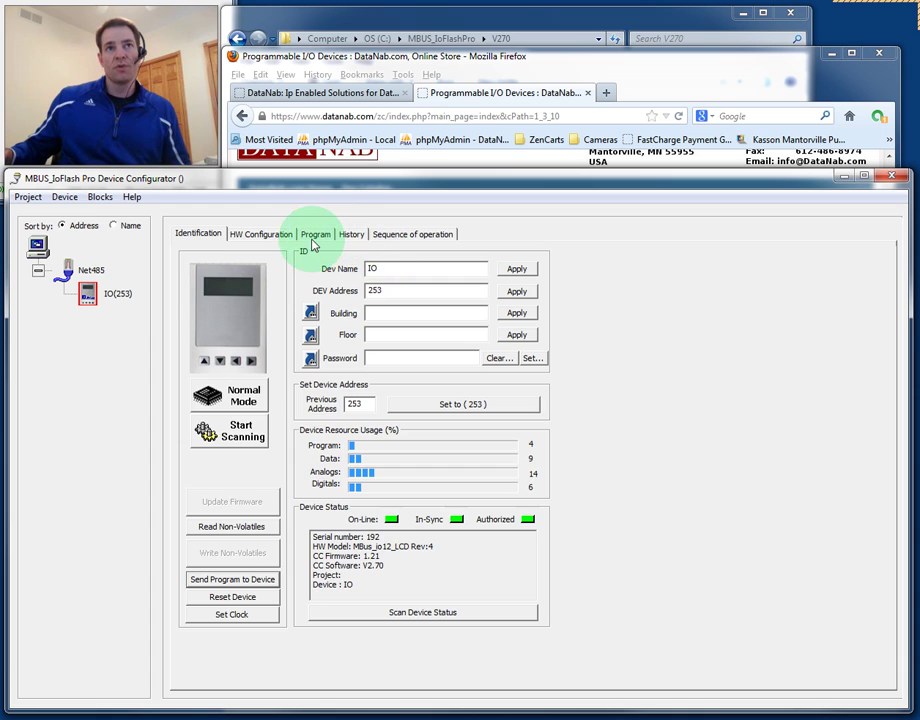
left_click(315, 234)
left_click(220, 262)
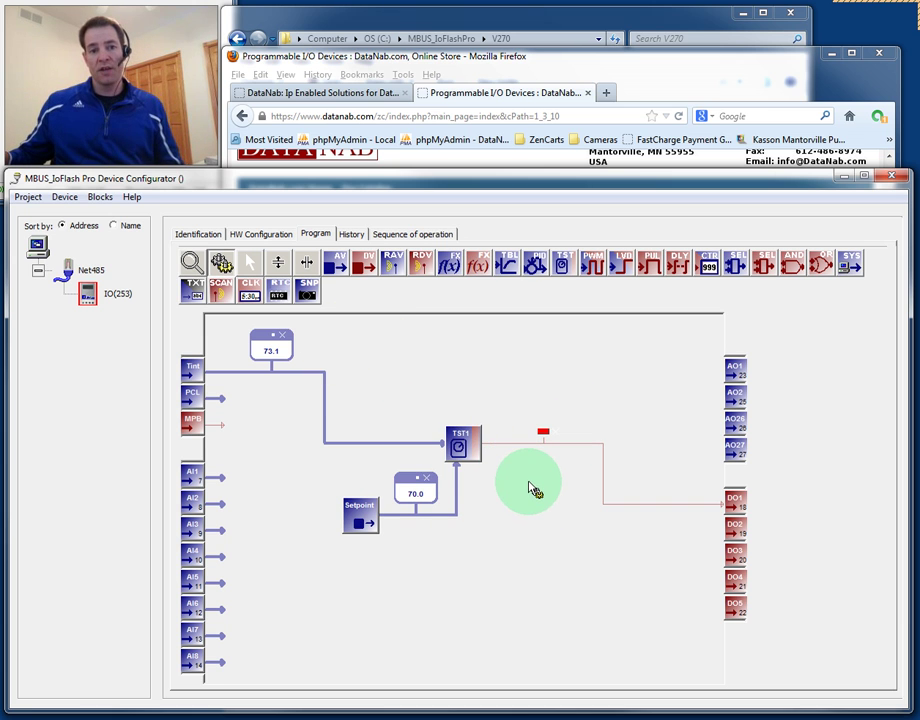
- End the live run and rescan the status of the IO device
left_click(224, 254)
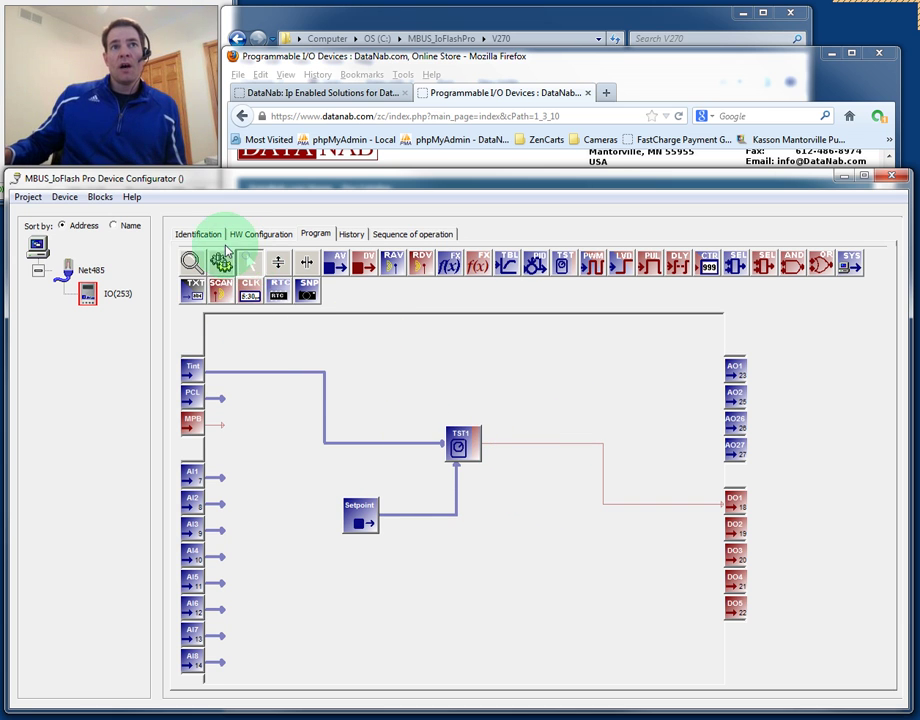
left_click(195, 236)
left_click(435, 614)
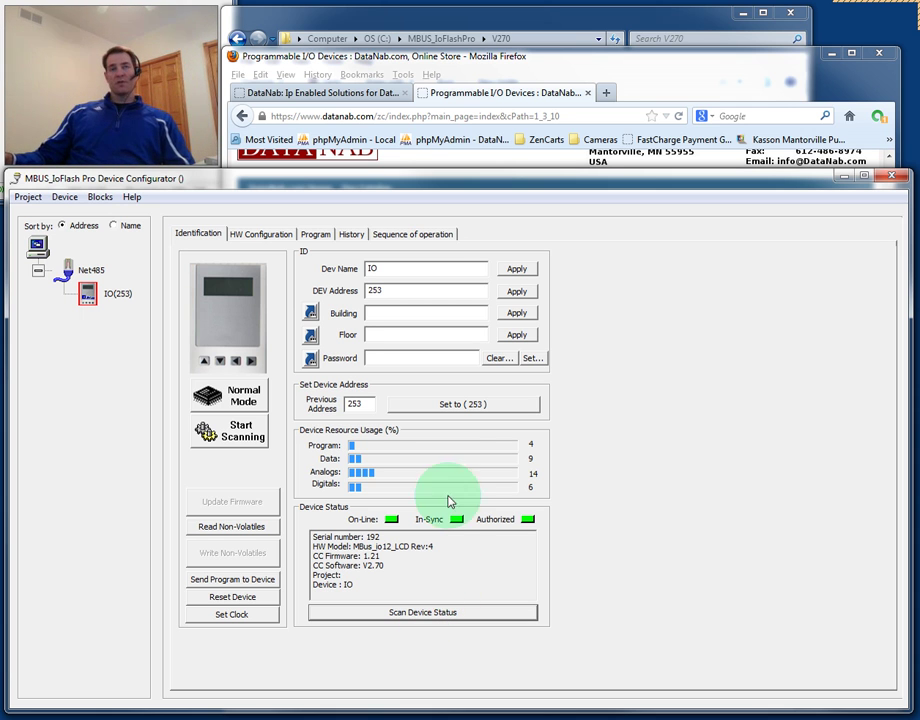
- Switch to Firefox and open the MBus_IO documentation folder through the DataNab site's support section
left_click(527, 66)
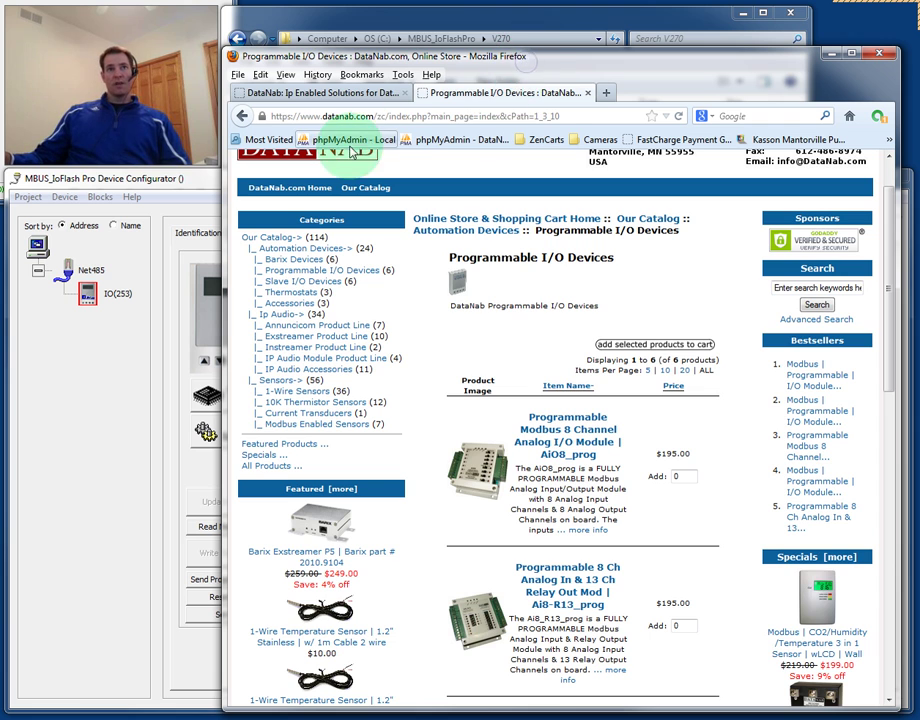
left_click(300, 92)
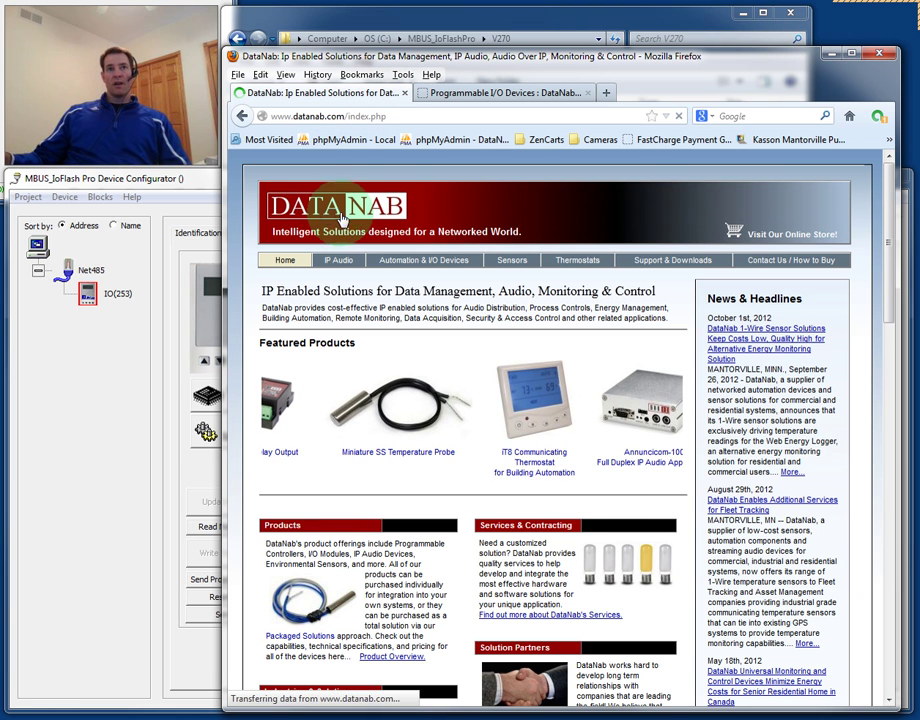
left_click(655, 260)
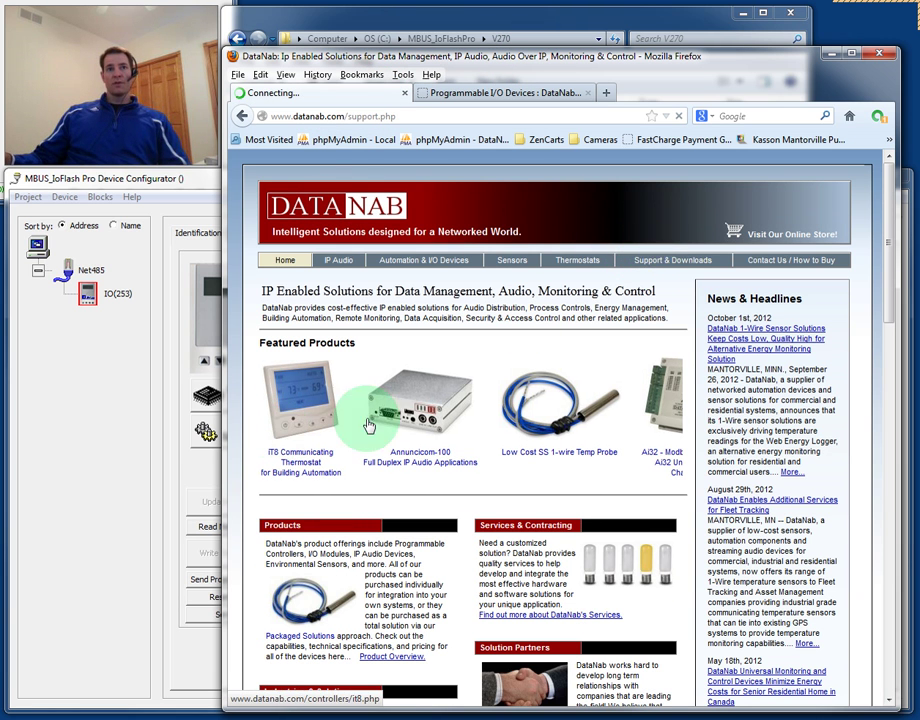
left_click(302, 452)
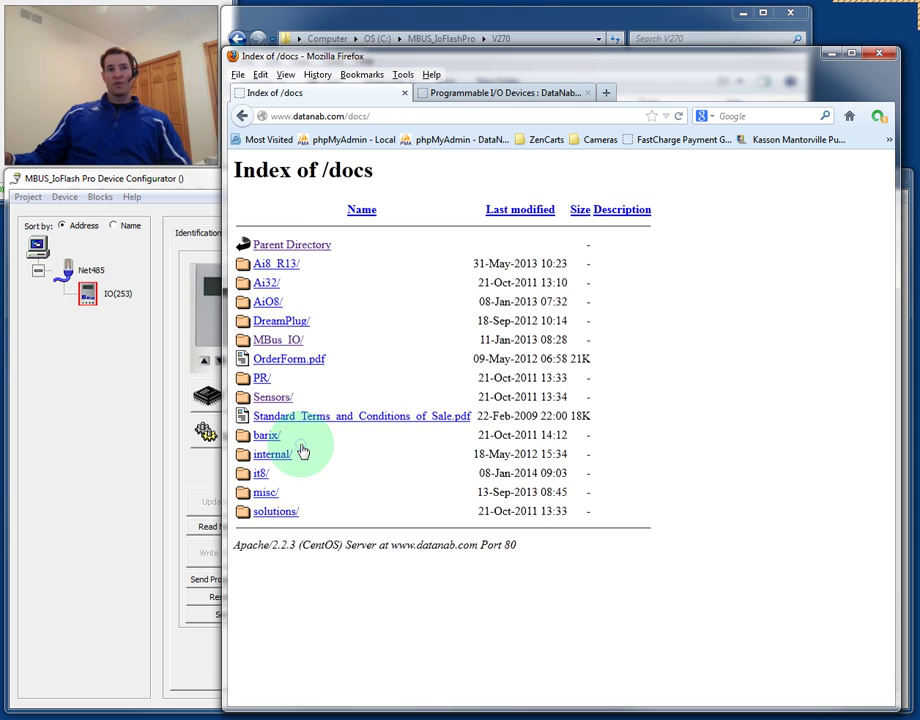
left_click(270, 342)
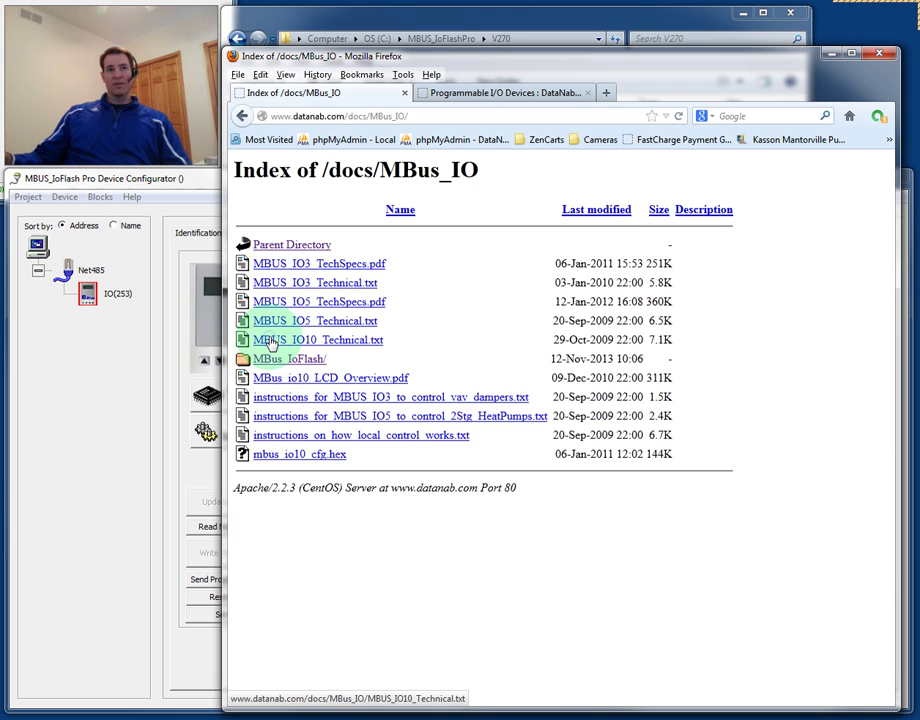
- Open the MBus_IoFlash folder in the documentation index and look through its templates and setup files
left_click(273, 356)
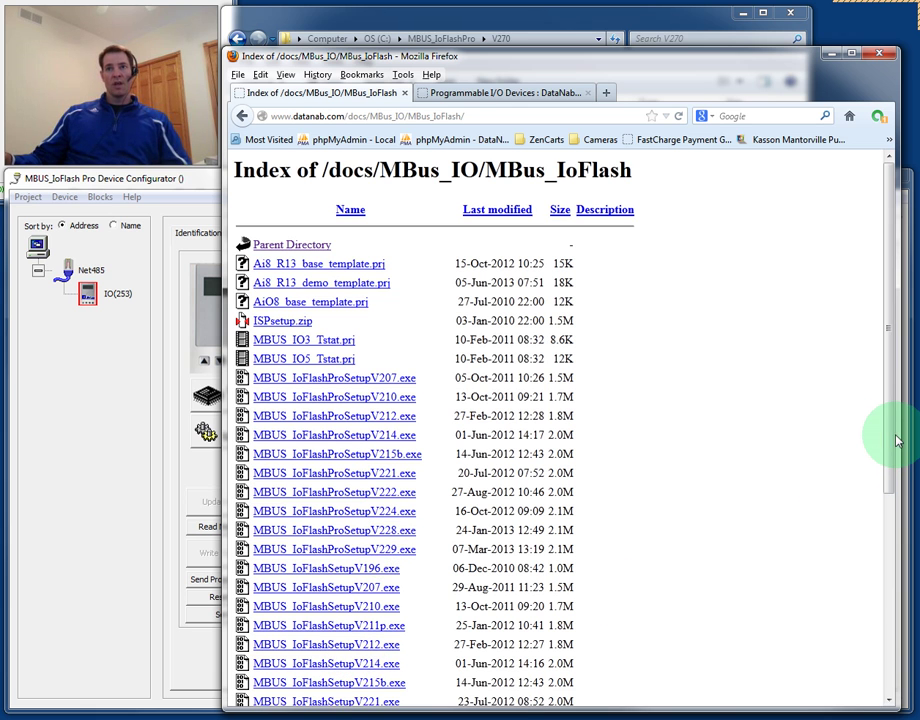
left_click_drag(897, 441, 880, 322)
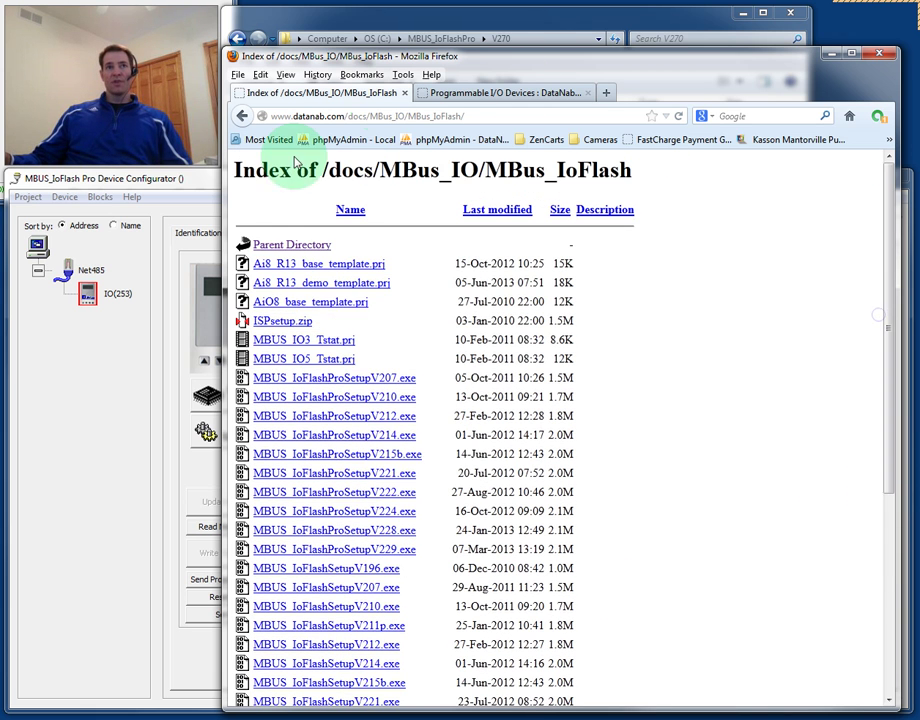
left_click(184, 180)
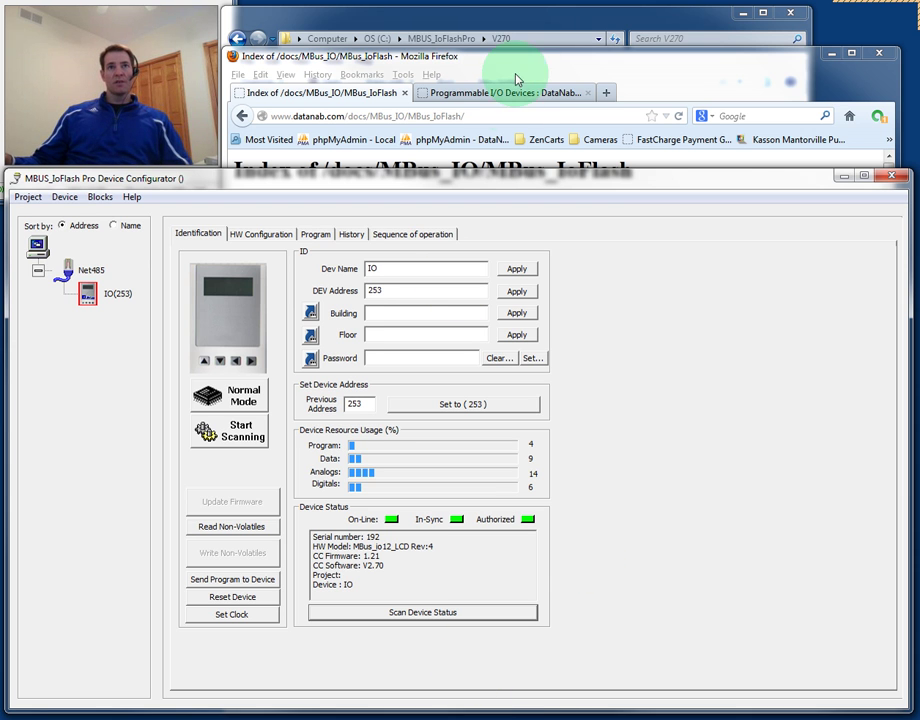
left_click(425, 92)
left_click(381, 95)
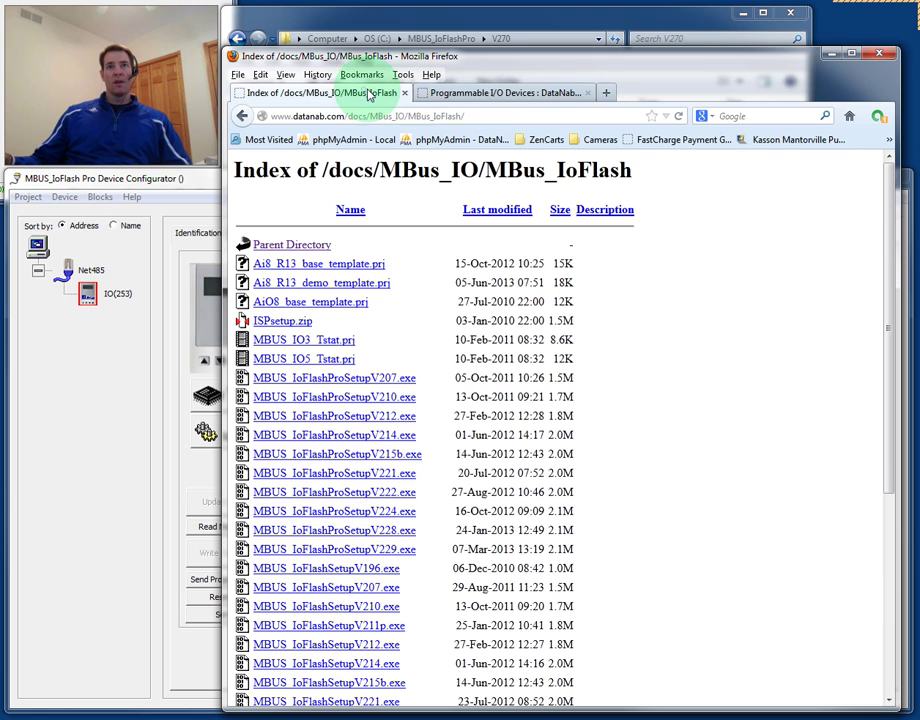
left_click(587, 93)
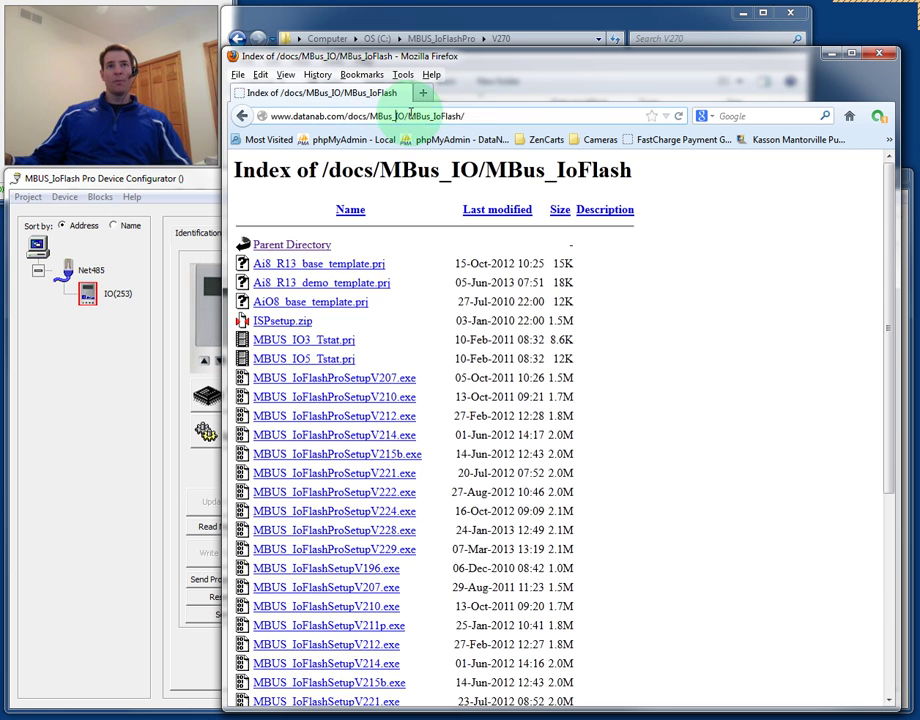
left_click_drag(507, 115, 354, 115)
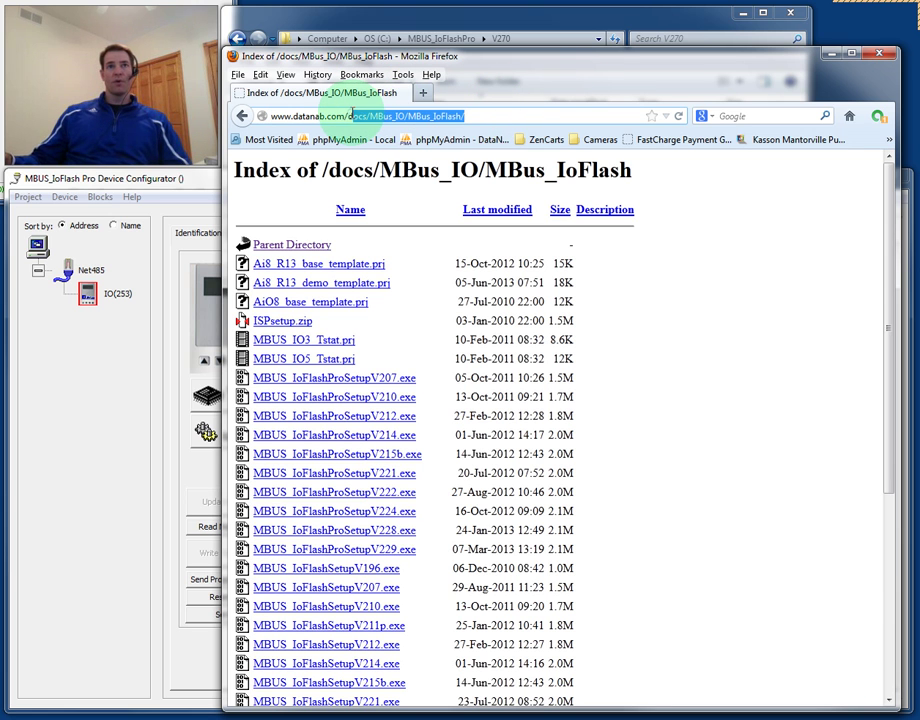
key("BackSpace")
key("BackSpace")
key("Return")
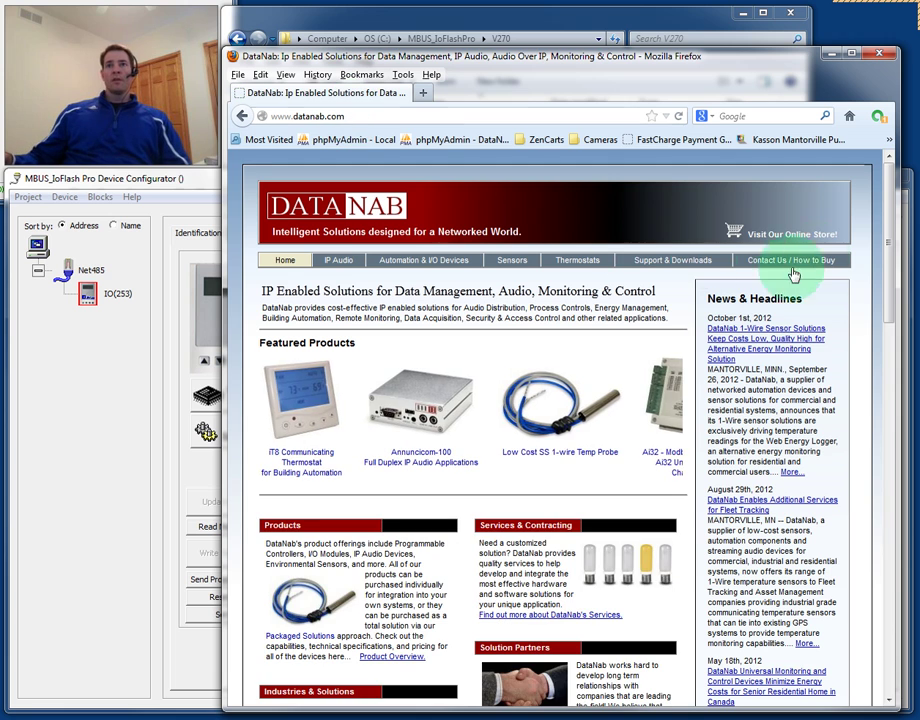
- Open DataNab's online store and browse the Programmable I/O Devices category for the LCD modules
left_click(791, 233)
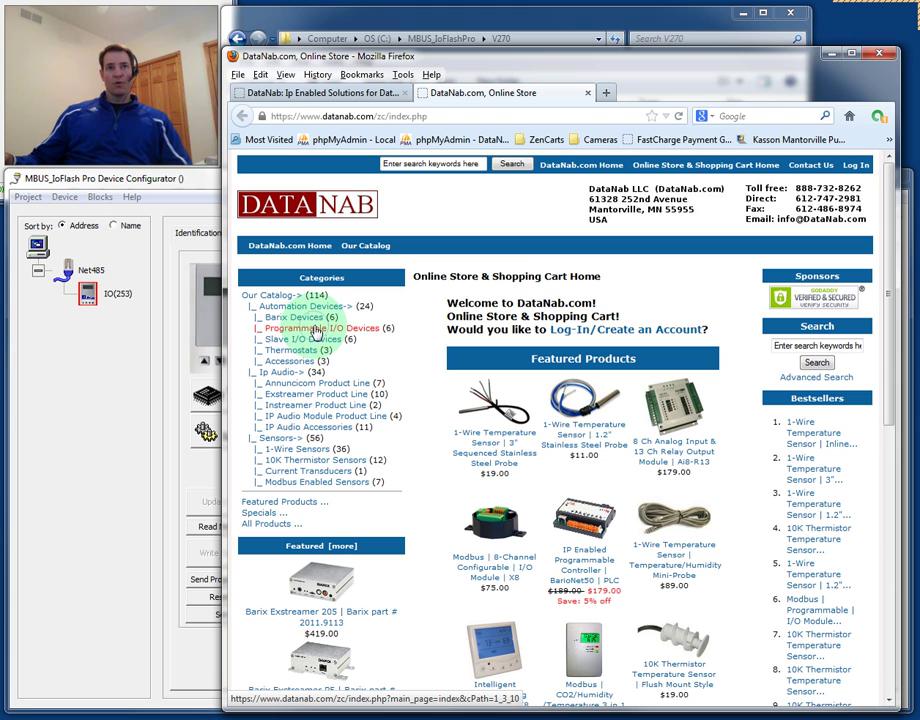
left_click(317, 331)
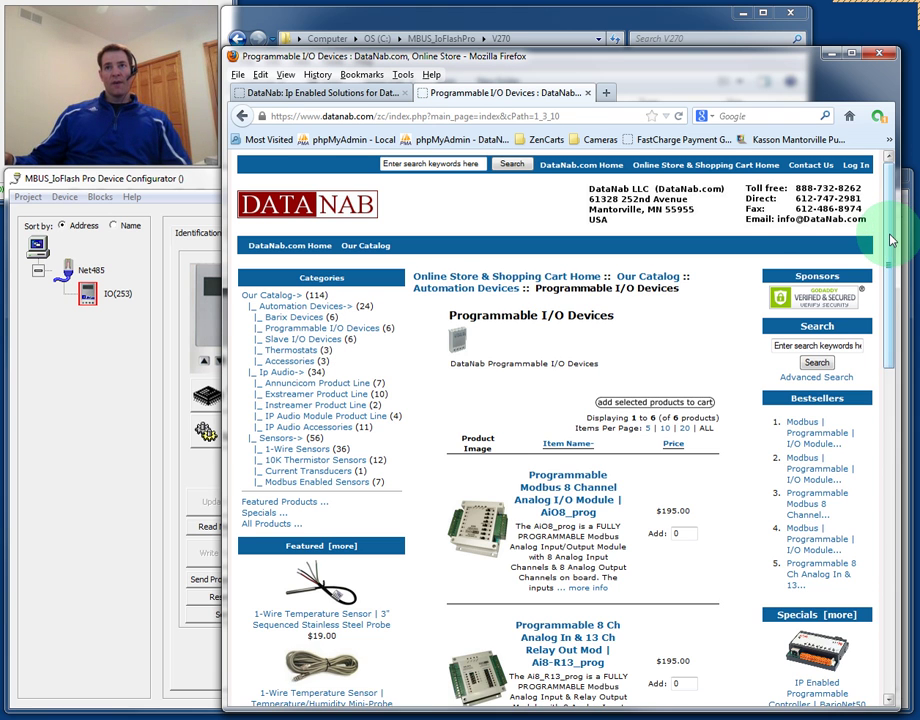
left_click_drag(893, 240, 875, 420)
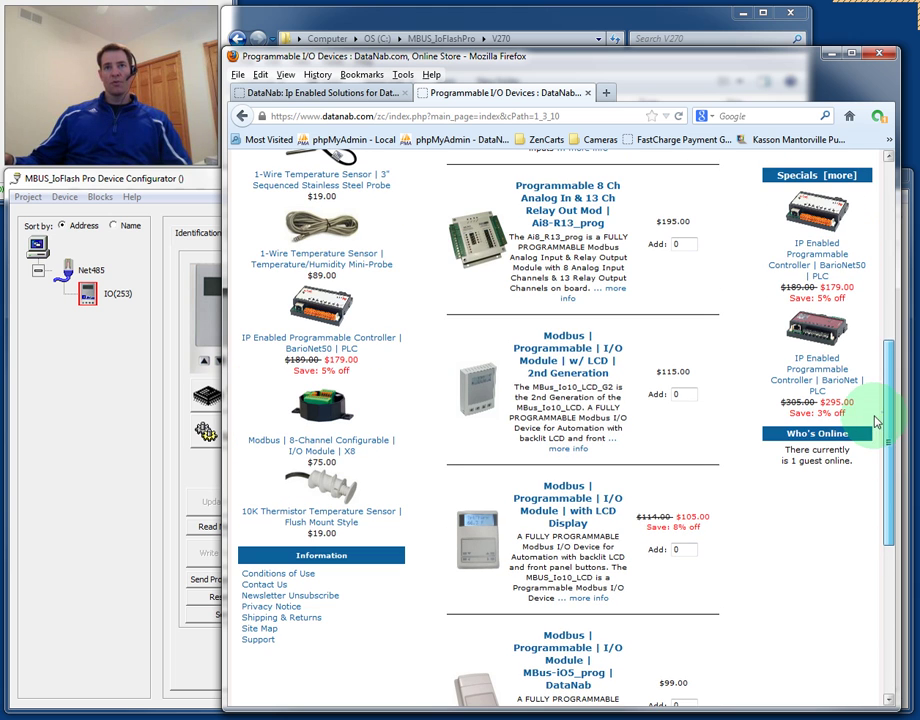
- View the product page of the 2nd Generation Modbus programmable I/O module with LCD, and switch back to MBUS_IoFlash Pro
left_click(566, 368)
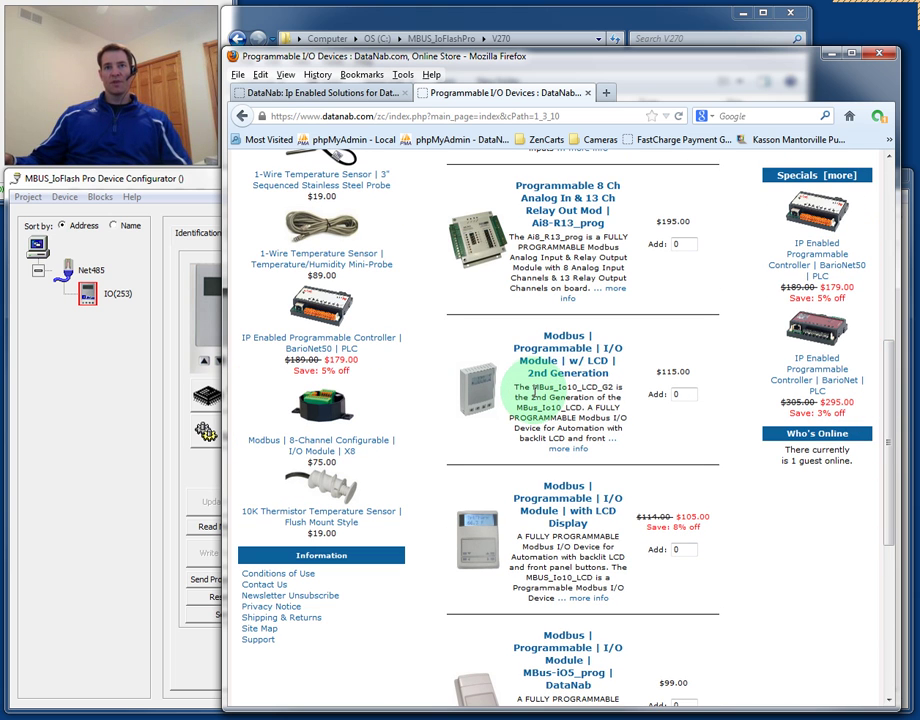
left_click(556, 375)
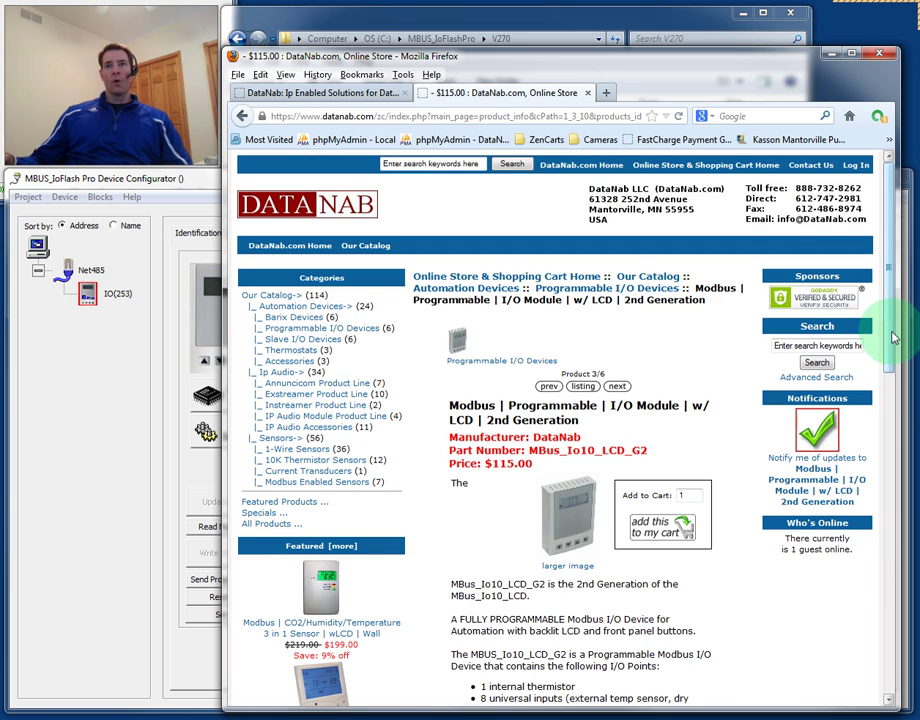
left_click_drag(893, 338, 893, 403)
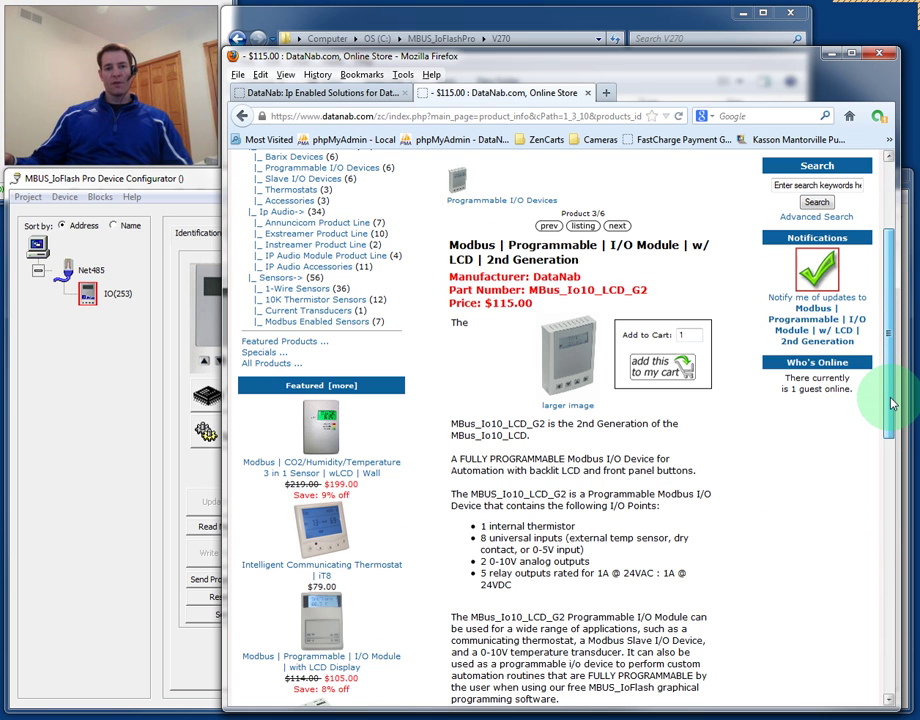
scroll(893, 392, "up", 3)
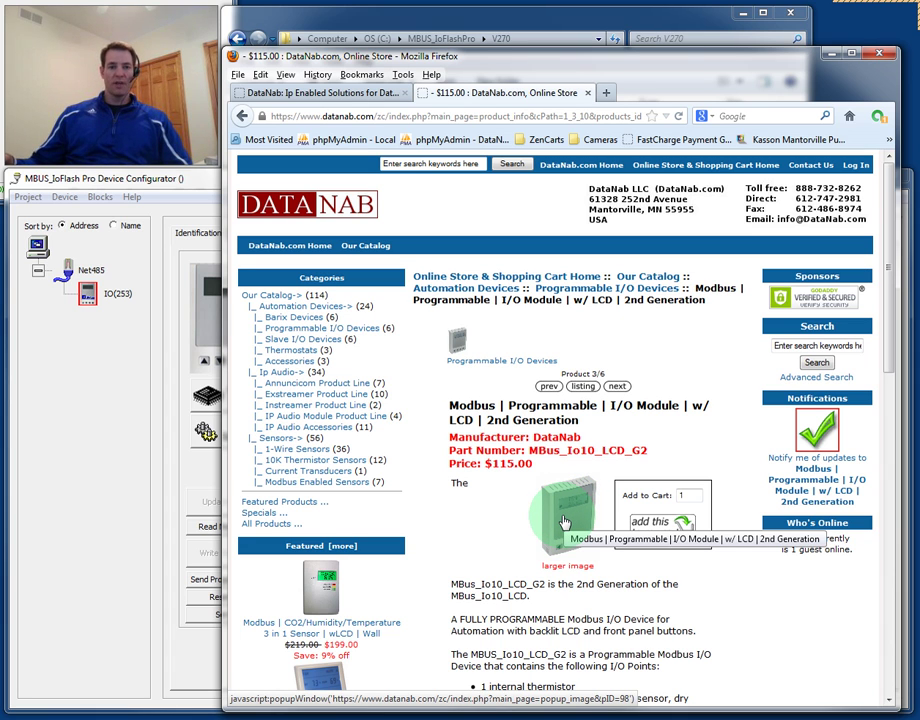
double_click(189, 186)
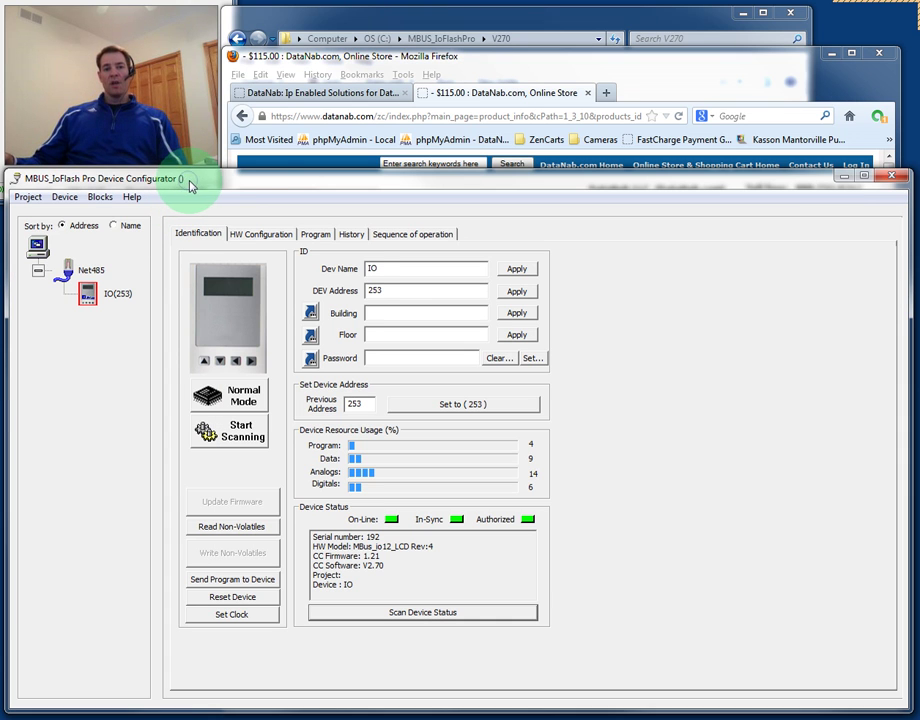